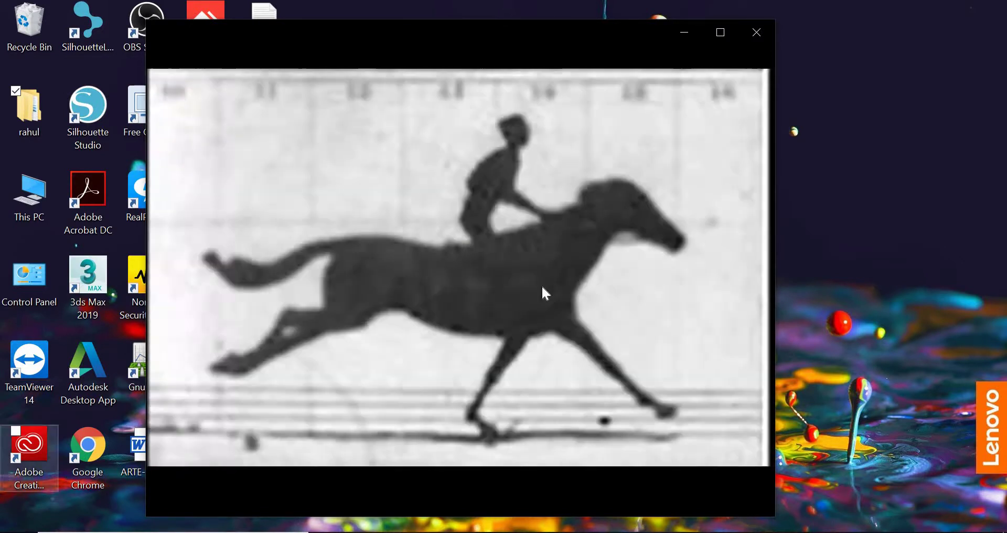
# Close the horse video and review the image search results for animation strips, including the size filter options.
pyautogui.moveTo(565, 290)
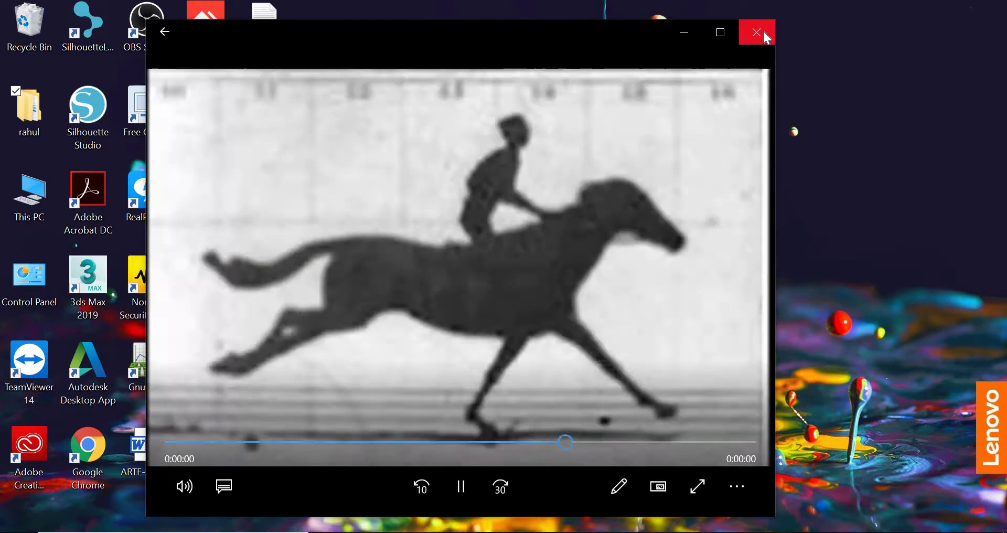
pyautogui.click(764, 32)
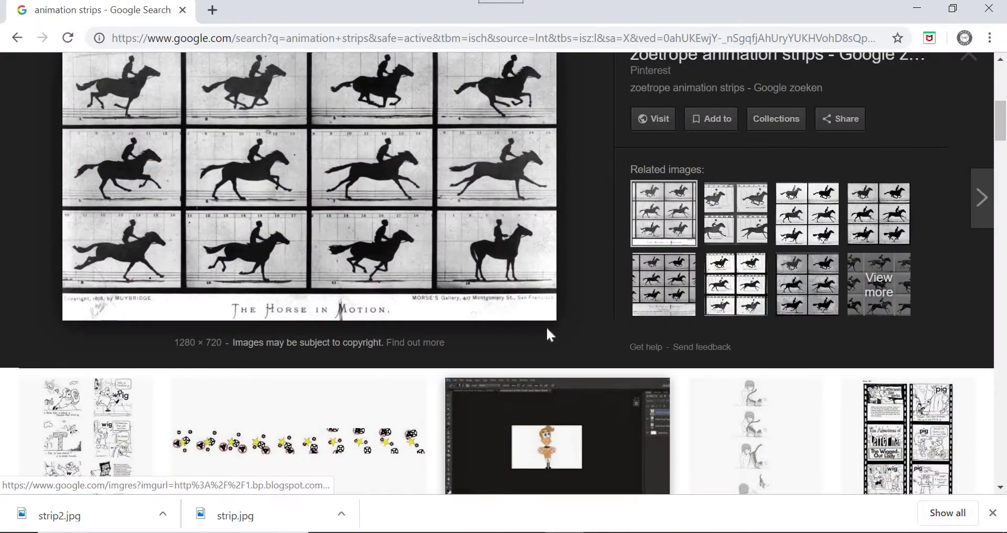
pyautogui.scroll(3, 546, 328)
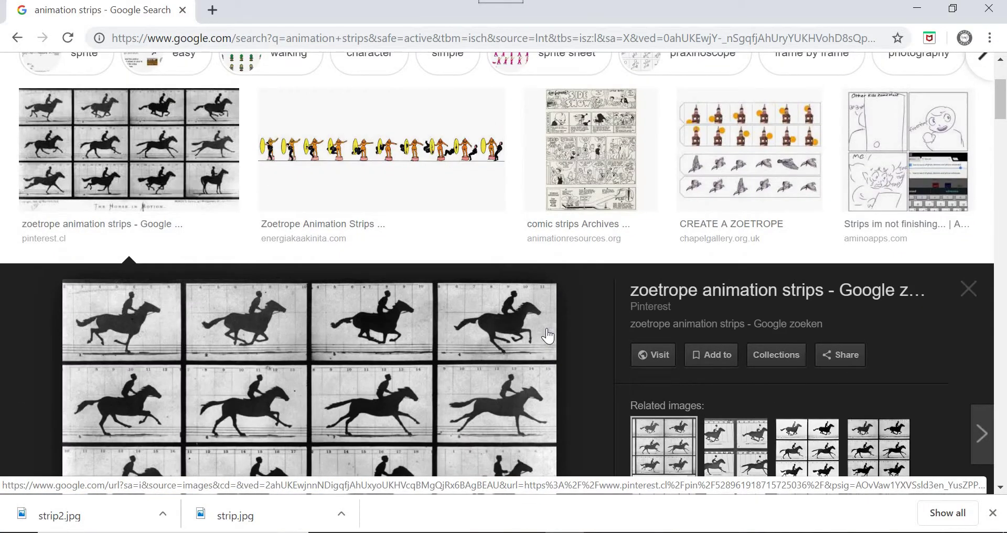
pyautogui.scroll(3, 548, 334)
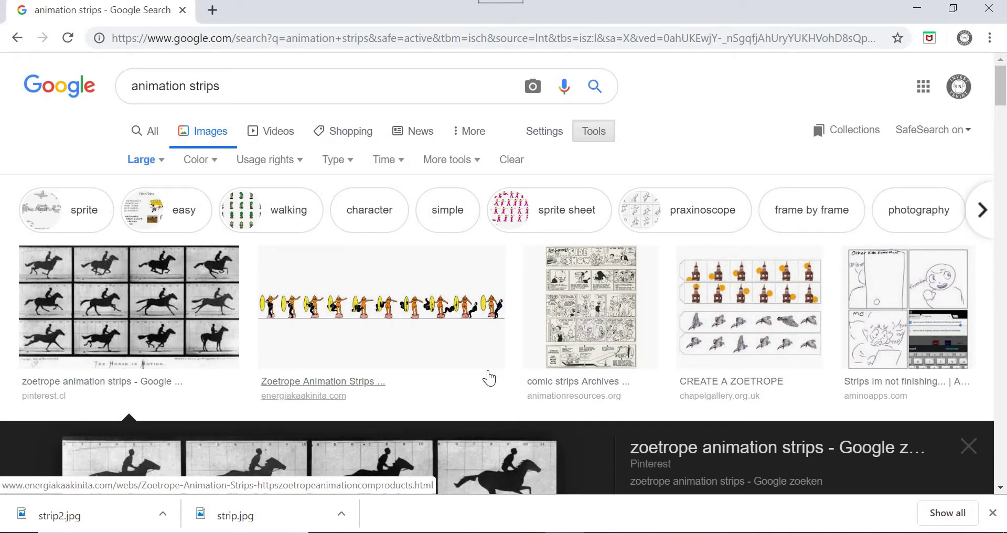
pyautogui.scroll(-3, 490, 377)
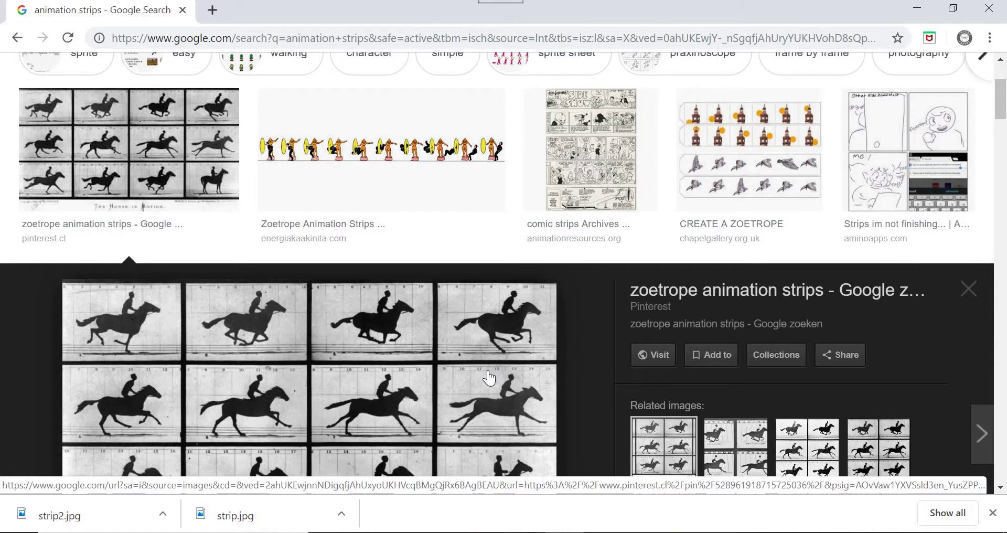
pyautogui.scroll(3, 489, 378)
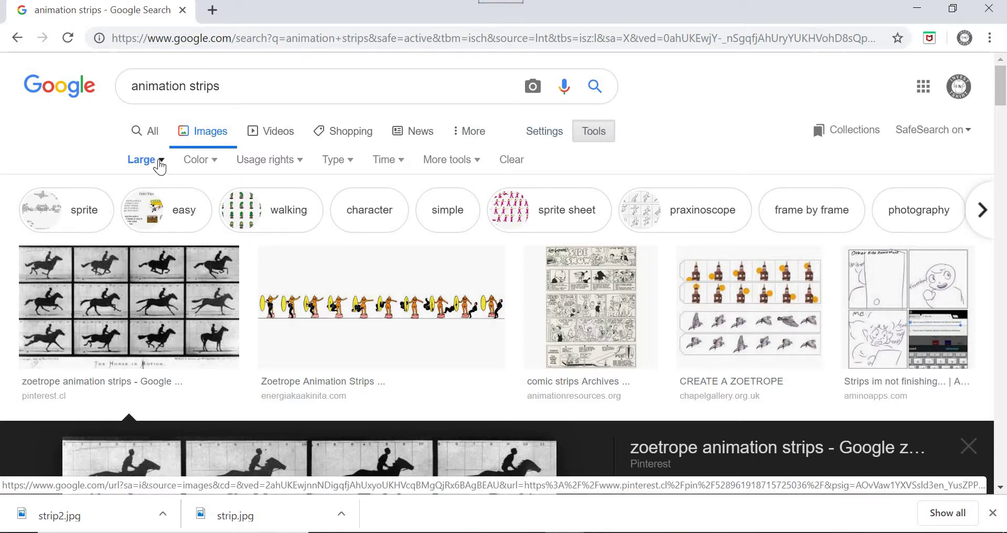
pyautogui.click(160, 163)
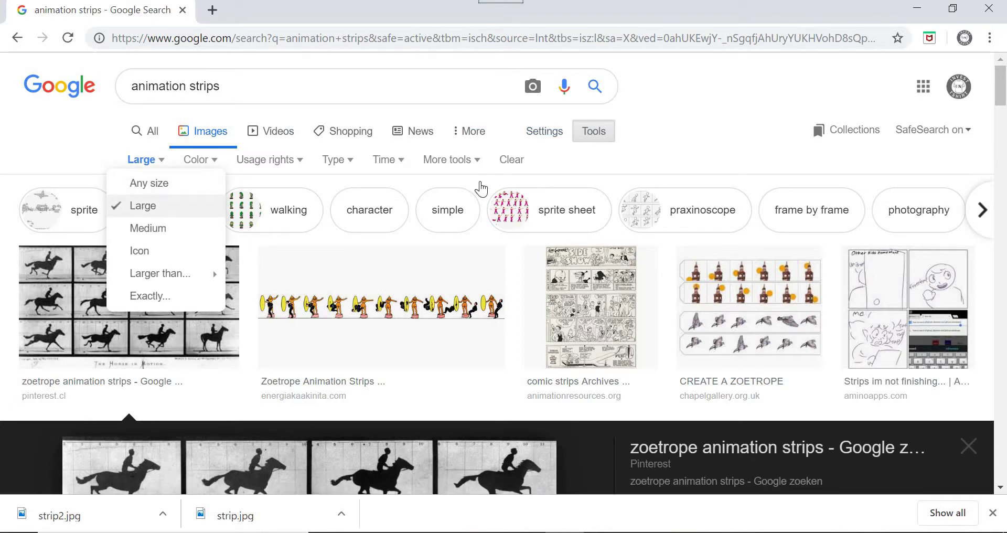
pyautogui.click(674, 136)
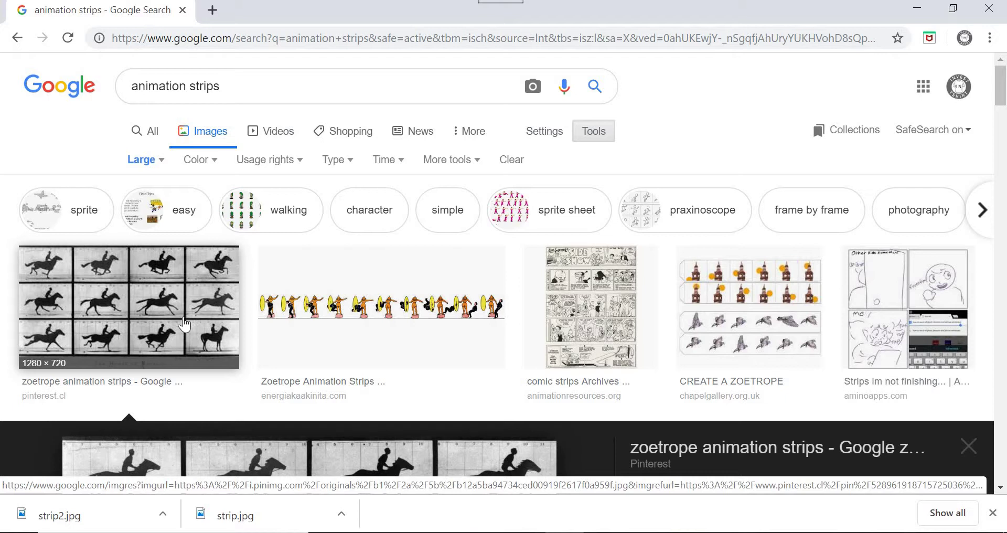
pyautogui.scroll(-2, 284, 381)
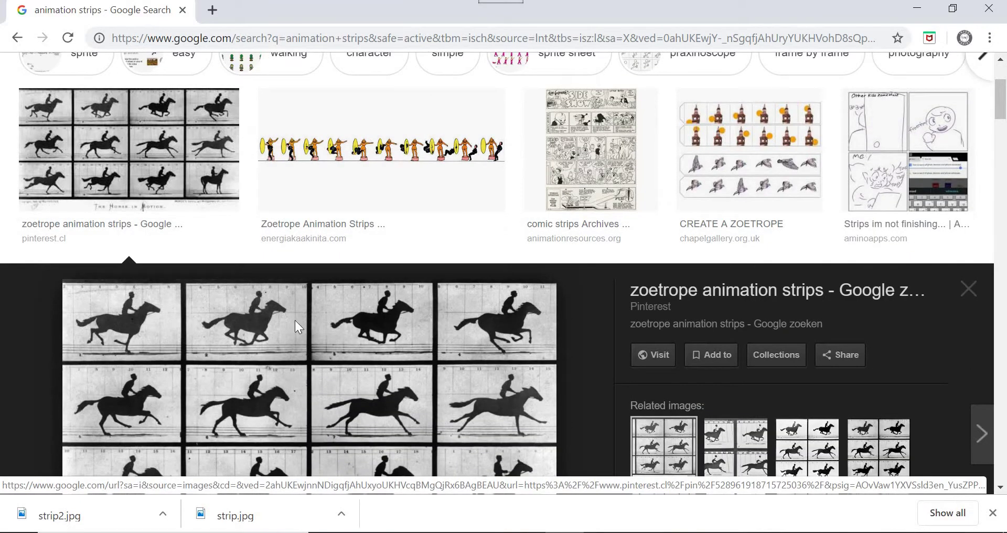
pyautogui.scroll(-5, 295, 321)
pyautogui.scroll(4, 283, 305)
pyautogui.rightClick(280, 291)
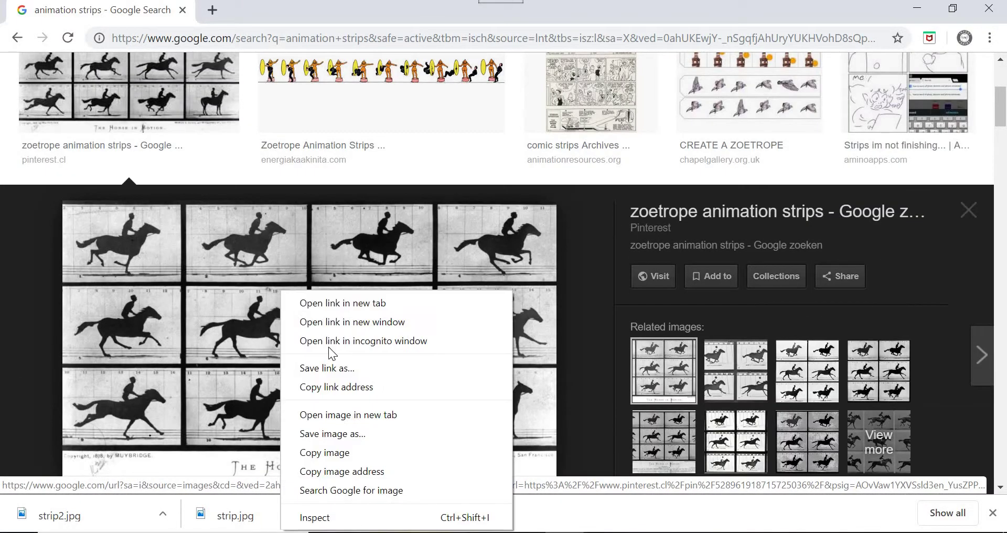
pyautogui.click(351, 434)
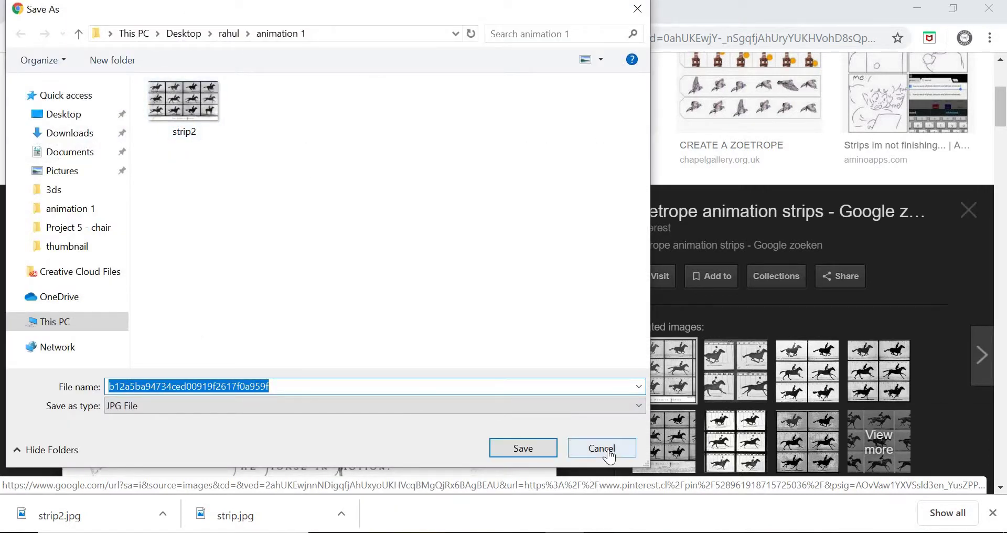
pyautogui.click(609, 454)
# Minimize the browser, switch to Photoshop and open the strip2 image from the animation 1 folder.
pyautogui.click(927, 14)
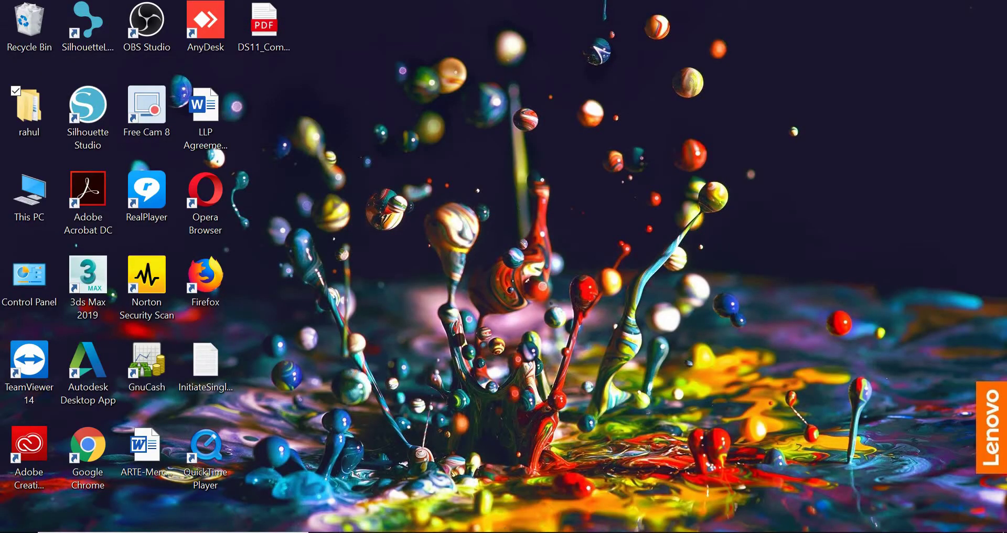
pyautogui.click(487, 532)
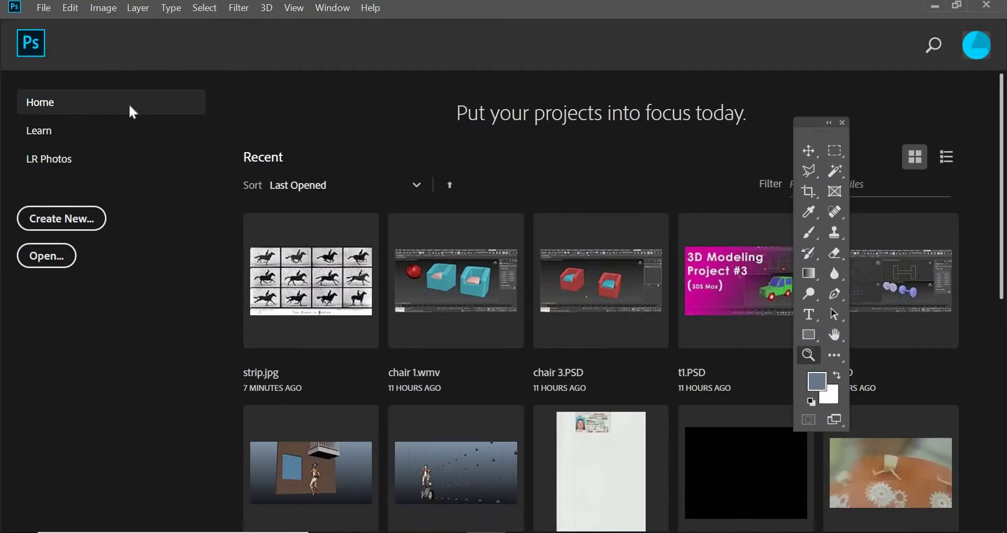
pyautogui.click(47, 8)
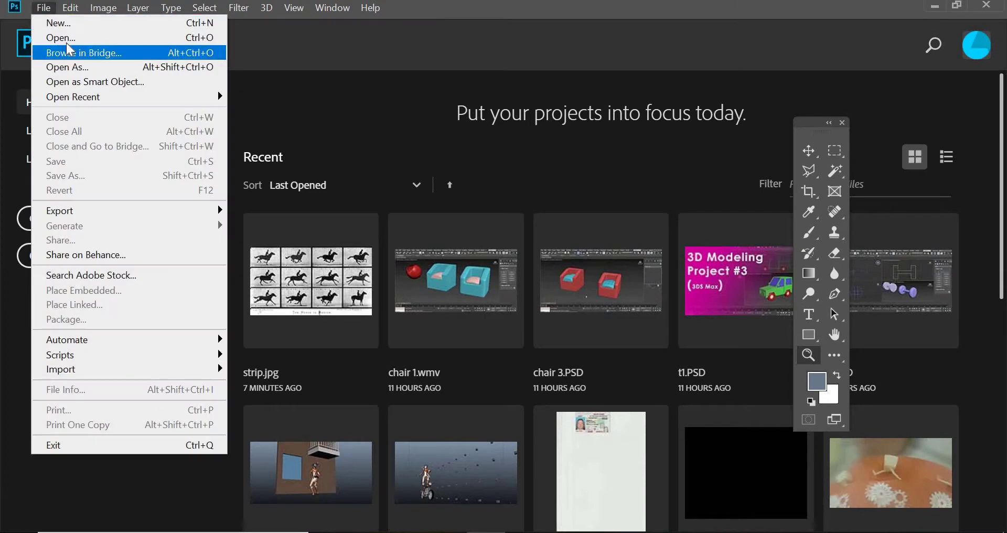
pyautogui.click(68, 39)
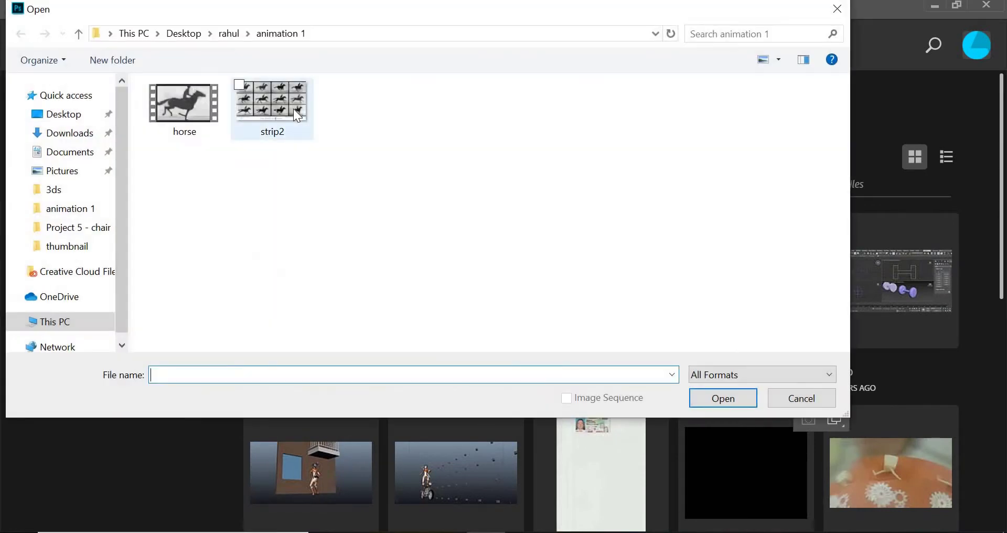
pyautogui.doubleClick(294, 109)
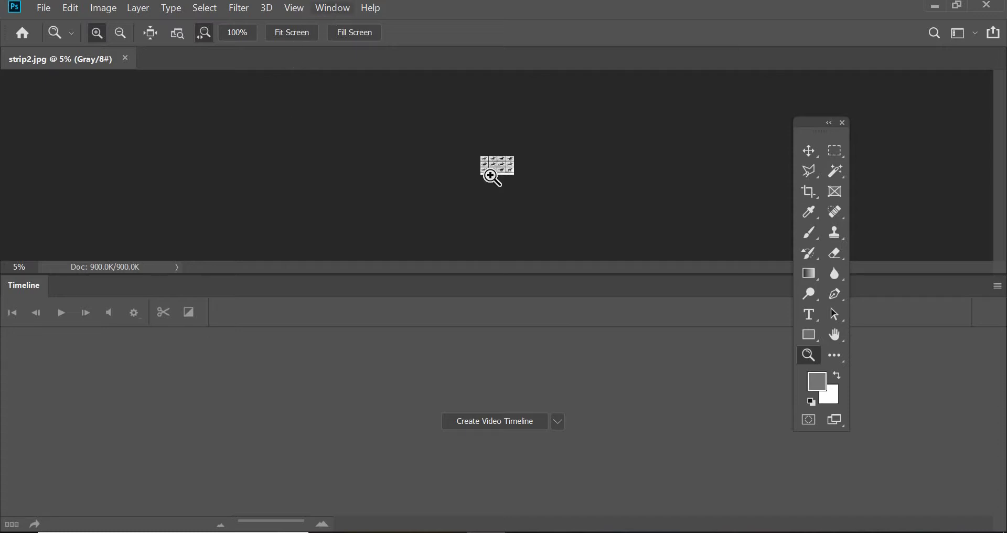
# Close the Timeline panel and move the floating toolbox farther away from the horse strip image.
pyautogui.click(518, 164)
pyautogui.click(515, 166)
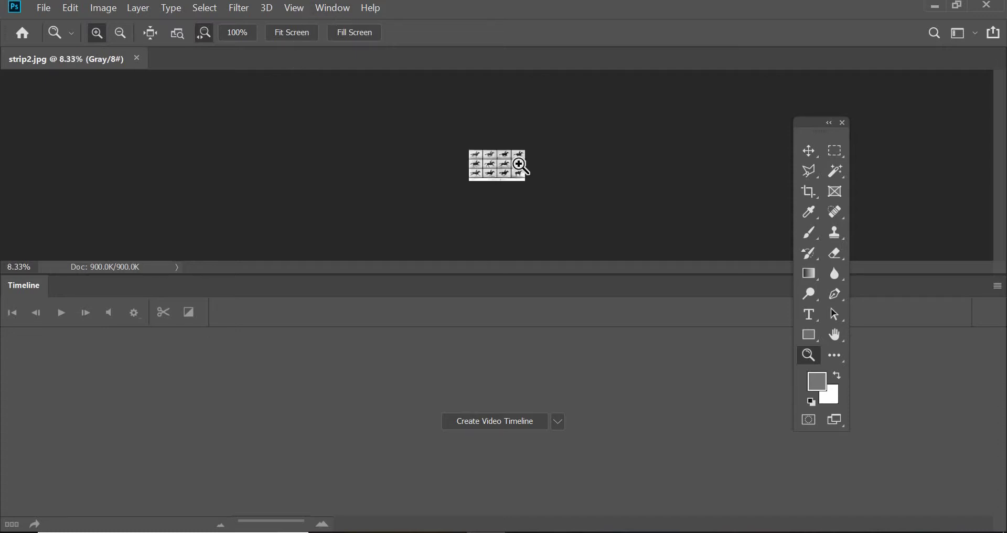
pyautogui.click(518, 164)
pyautogui.click(518, 164)
pyautogui.click(519, 164)
pyautogui.click(519, 164)
pyautogui.click(520, 167)
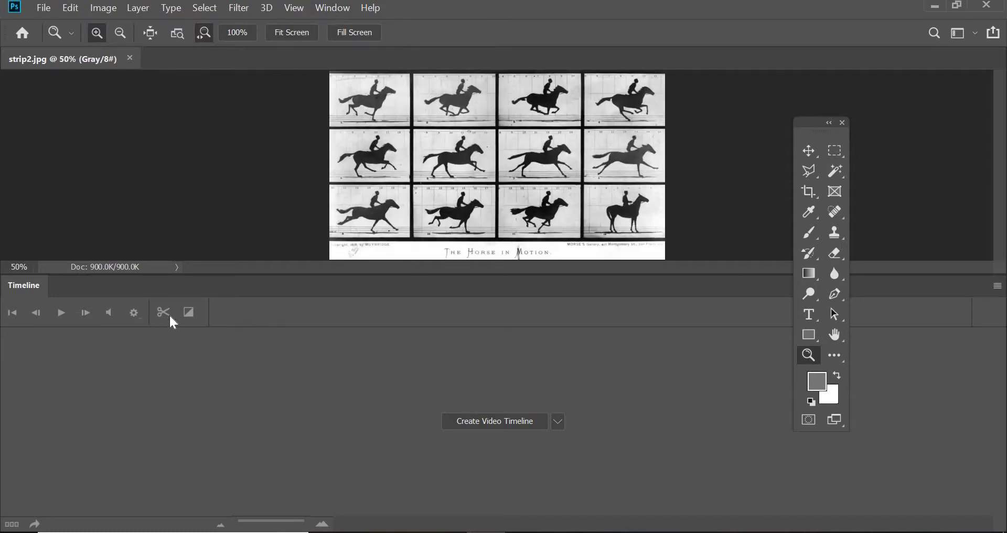
pyautogui.click(998, 286)
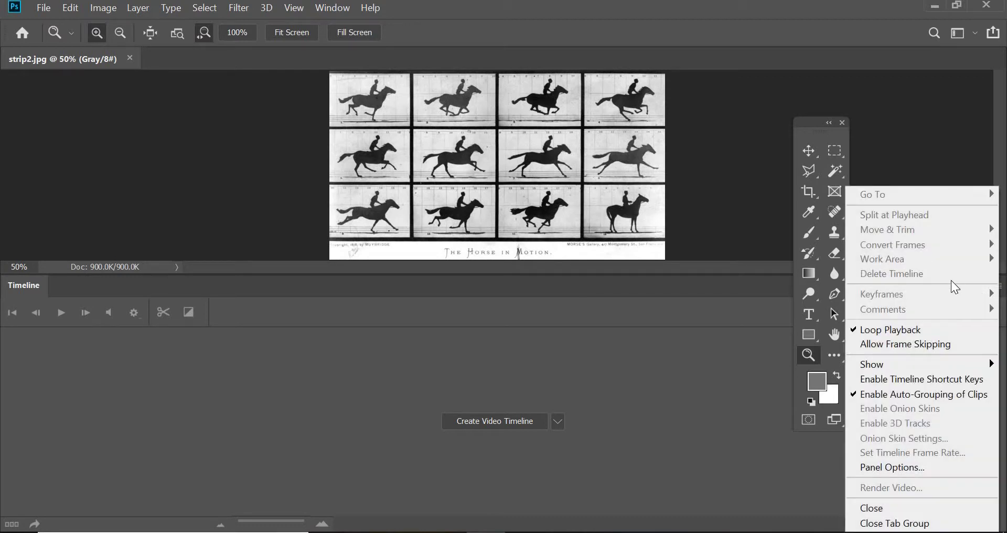
pyautogui.click(892, 508)
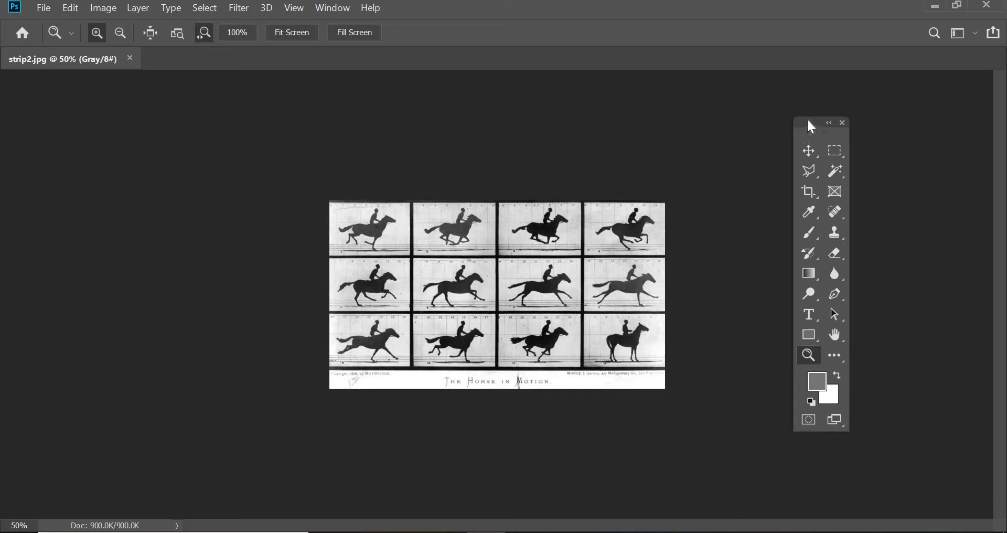
pyautogui.moveTo(807, 121); pyautogui.dragTo(874, 118)
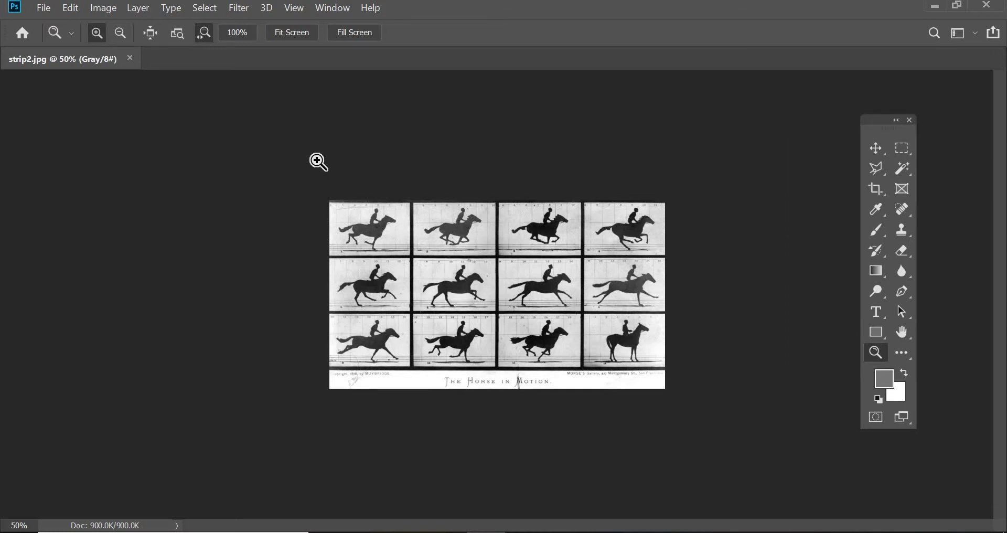
# Check the strip image's width and height in pixels in the Image Size settings.
pyautogui.click(103, 13)
pyautogui.click(212, 116)
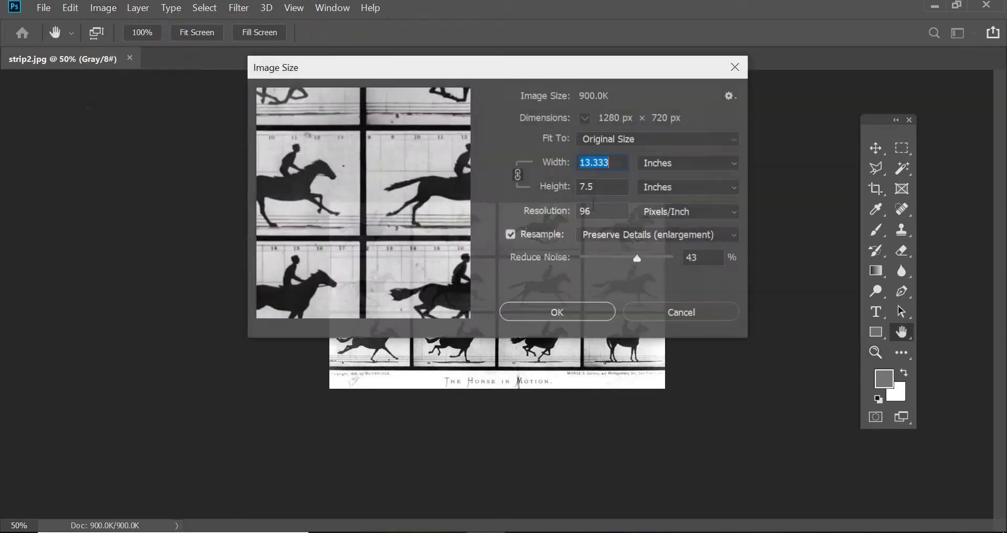
pyautogui.click(682, 160)
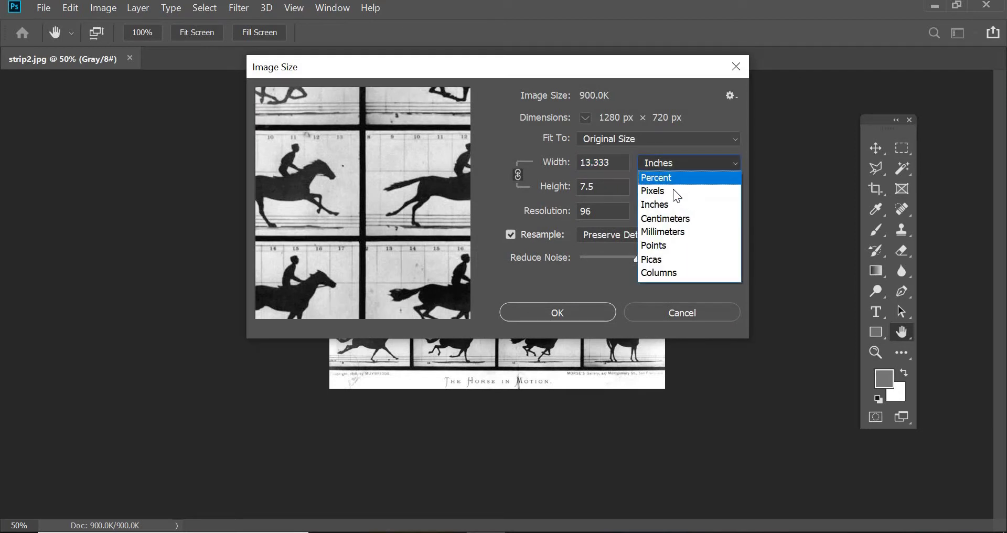
pyautogui.click(674, 190)
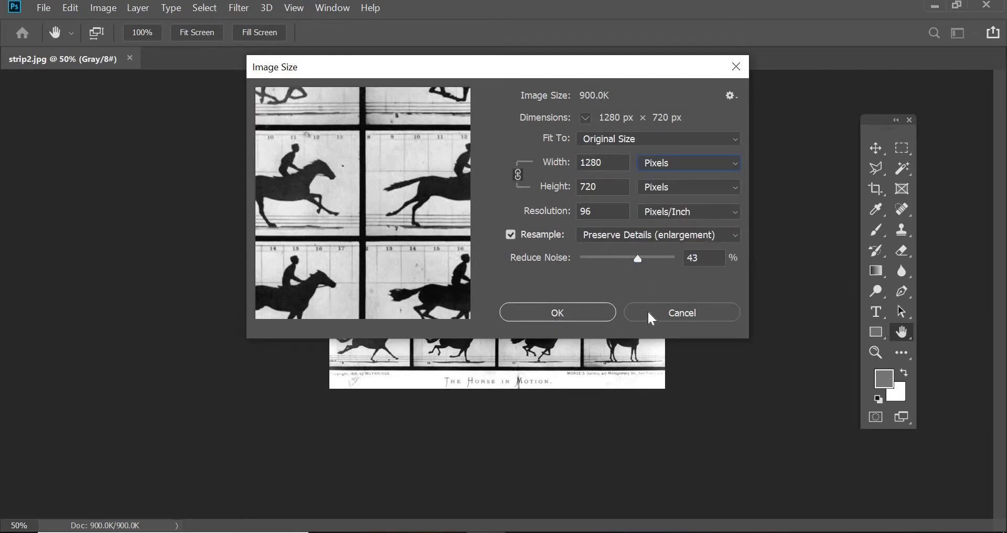
pyautogui.click(540, 315)
# Select the first horse frame of the strip with a rectangular marquee of about 306 × 201 px and copy it.
pyautogui.click(549, 296)
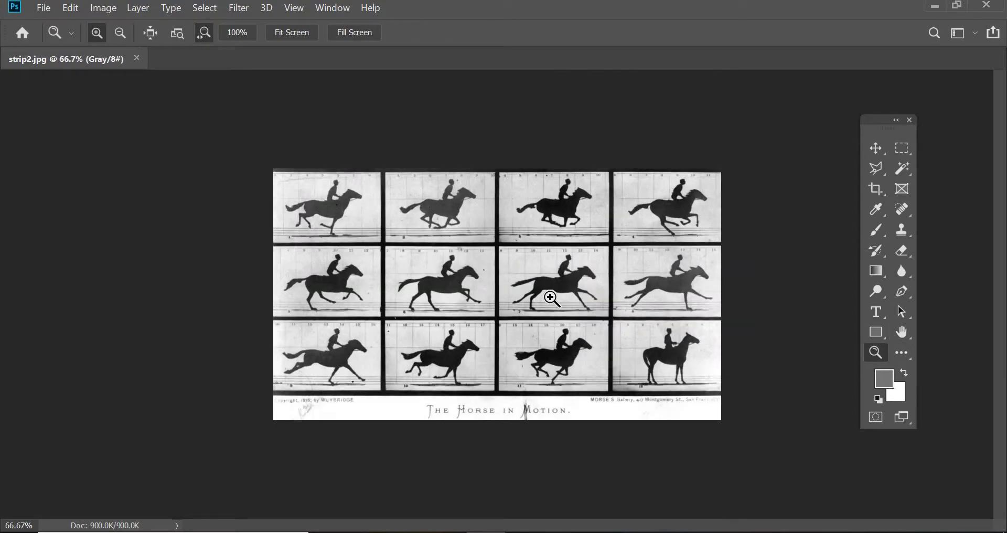
pyautogui.click(551, 298)
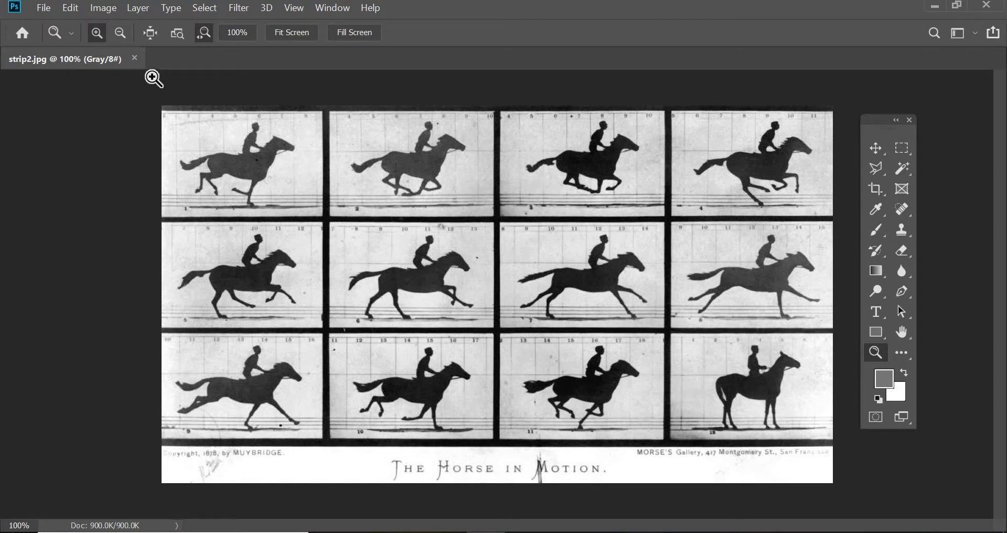
pyautogui.click(875, 148)
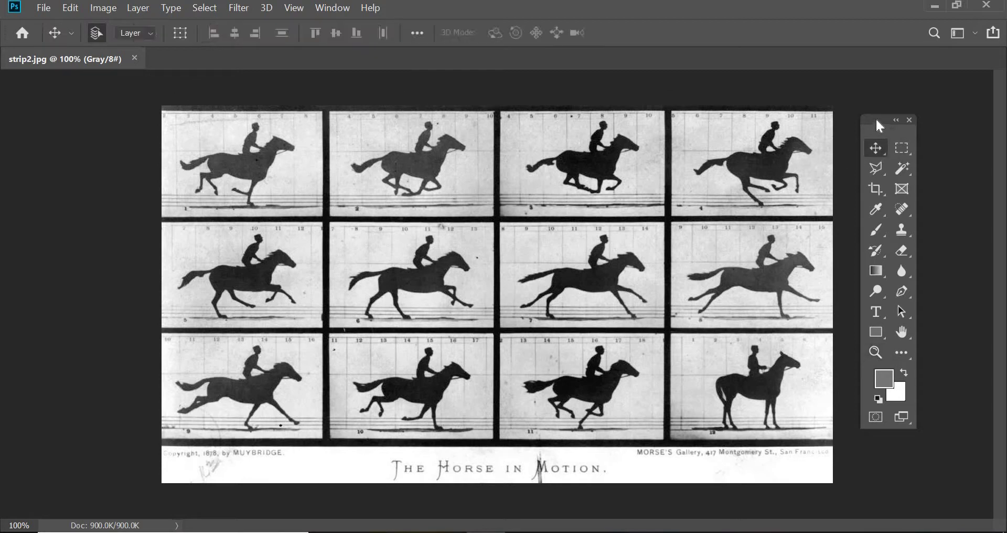
pyautogui.moveTo(876, 117); pyautogui.dragTo(913, 127)
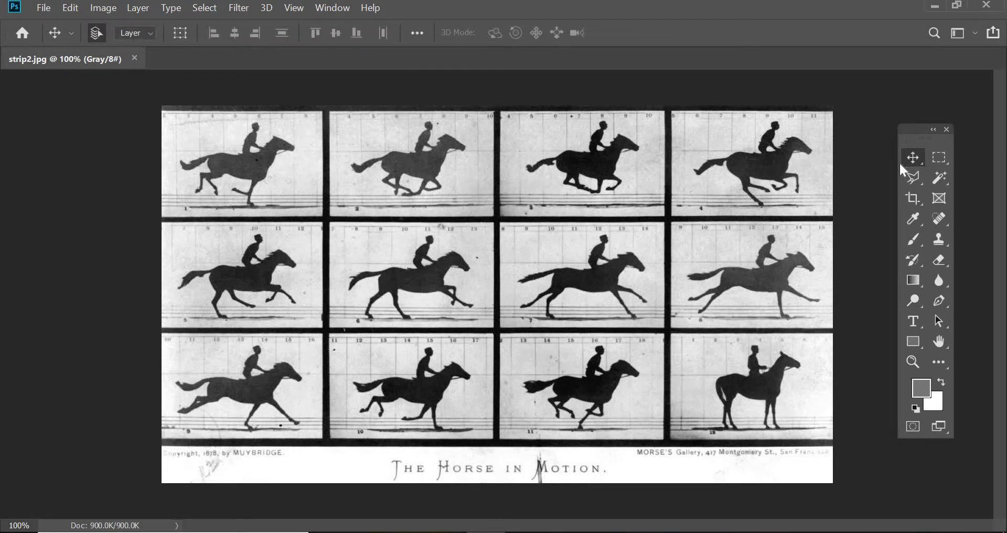
pyautogui.click(939, 158)
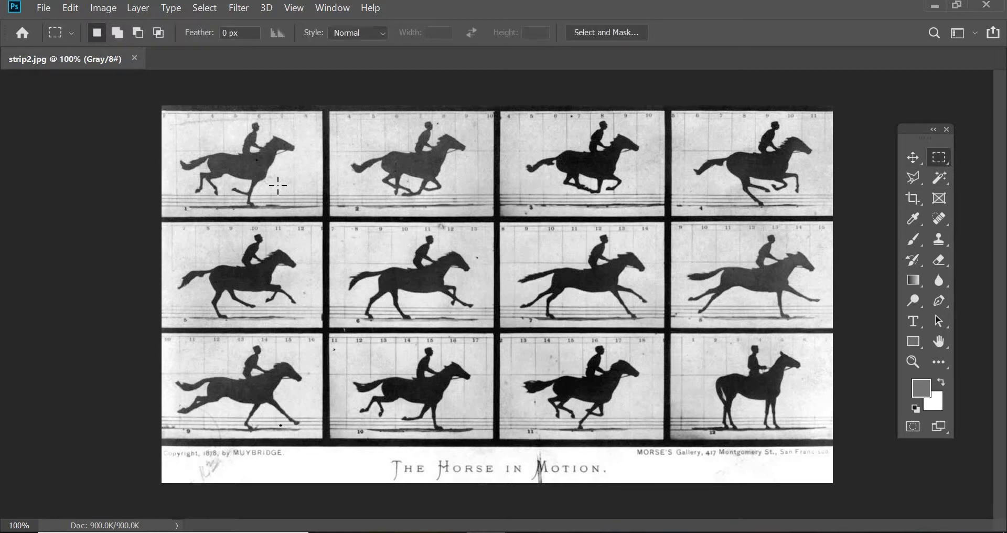
pyautogui.moveTo(162, 111); pyautogui.dragTo(323, 215)
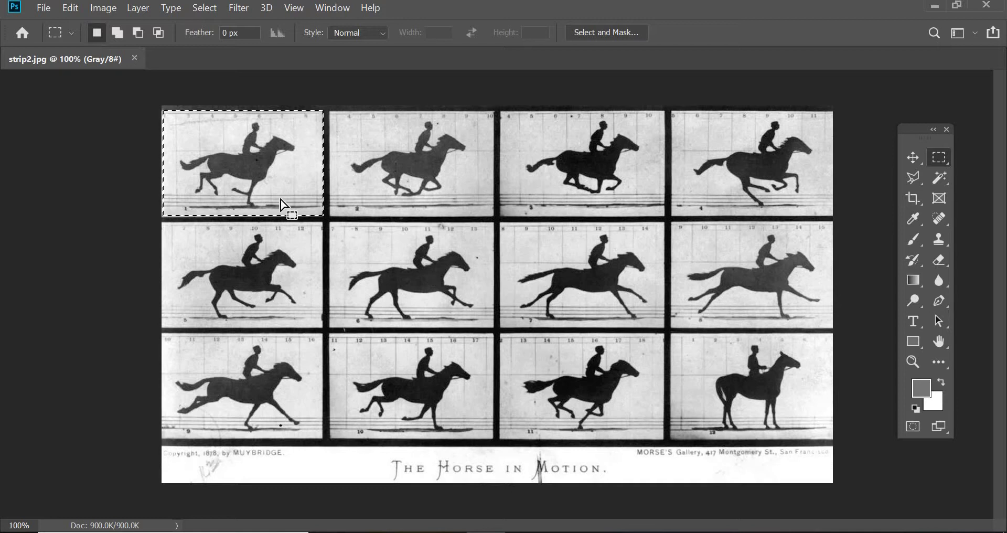
pyautogui.click(73, 10)
pyautogui.click(121, 106)
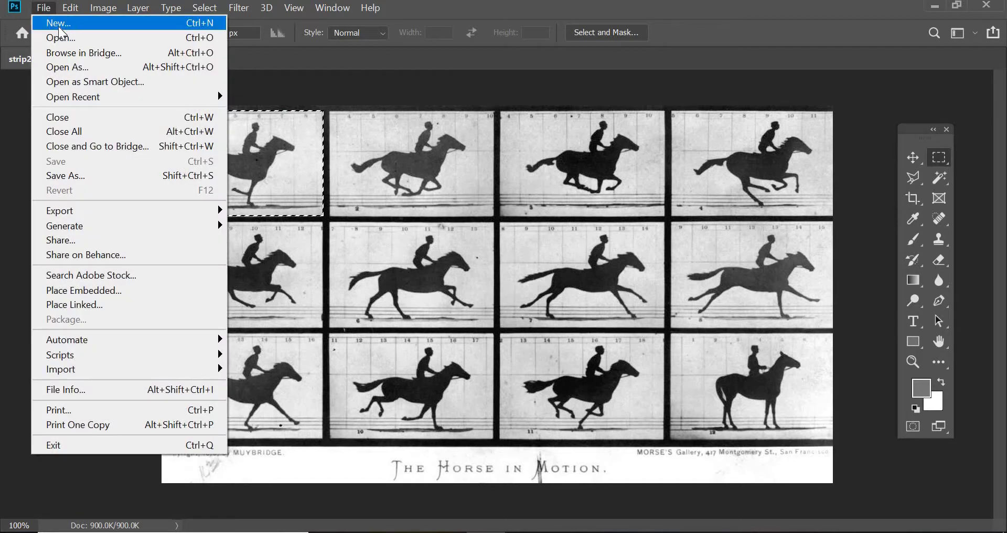
# Create a 306 × 201 px grayscale document at 96 ppi from the Clipboard preset and paste the copied horse frame.
pyautogui.click(58, 23)
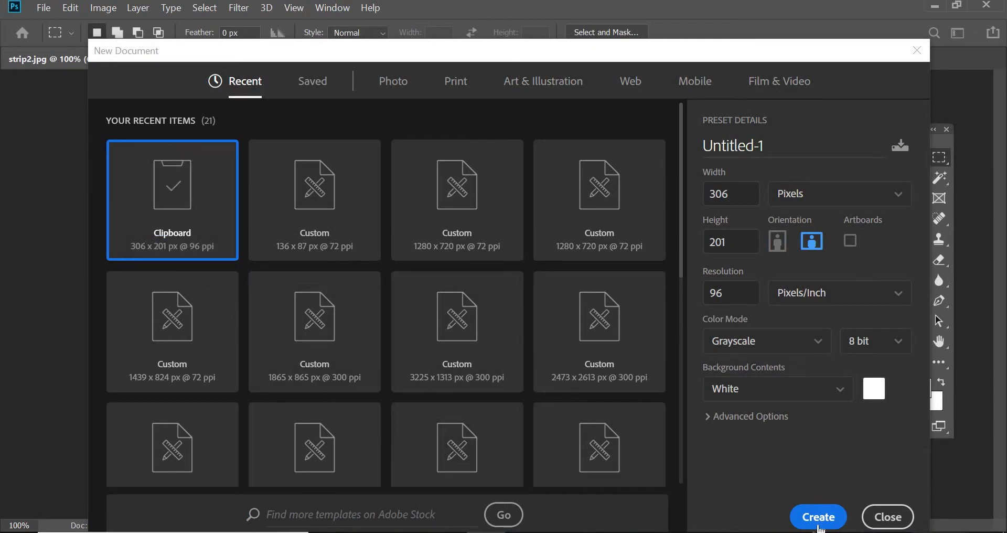
pyautogui.click(819, 517)
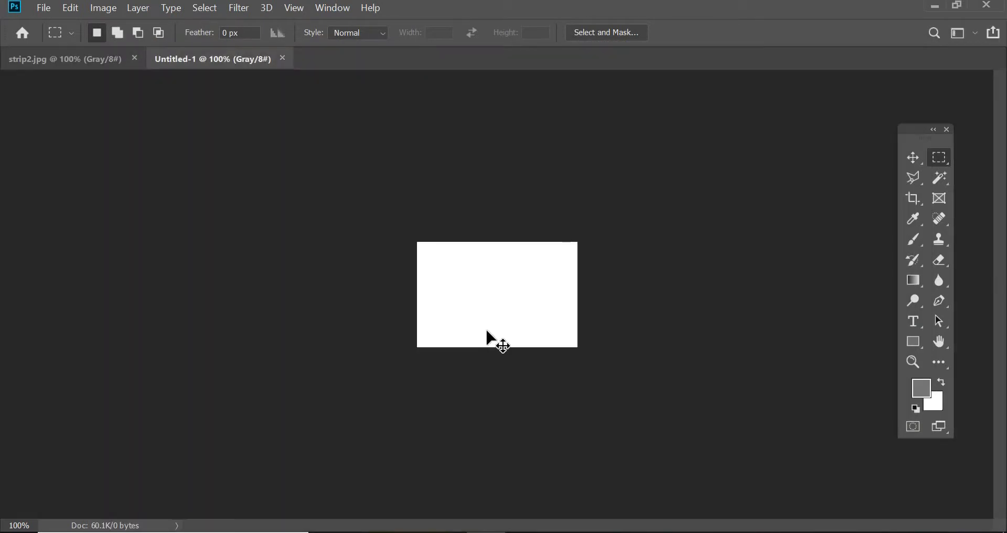
pyautogui.hotkey('ctrl', 'v')
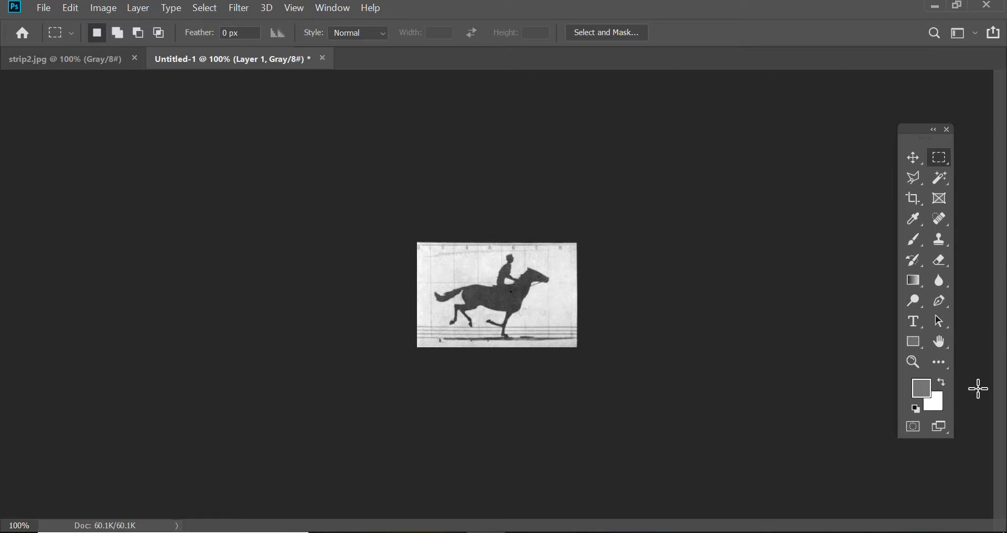
pyautogui.click(914, 362)
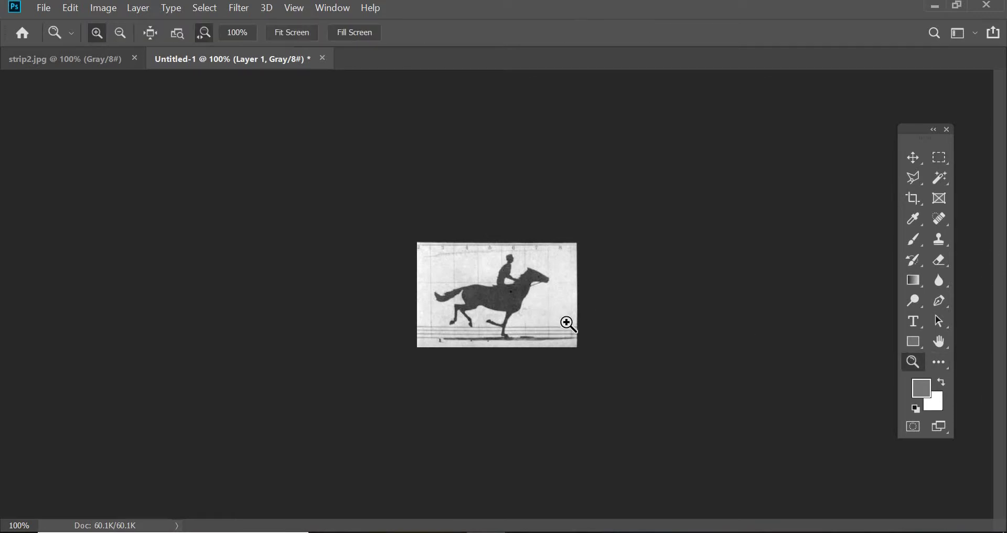
# Move the frame-sized selection from the first to the second horse frame in strip2.jpg and copy that frame.
pyautogui.click(567, 326)
pyautogui.click(74, 63)
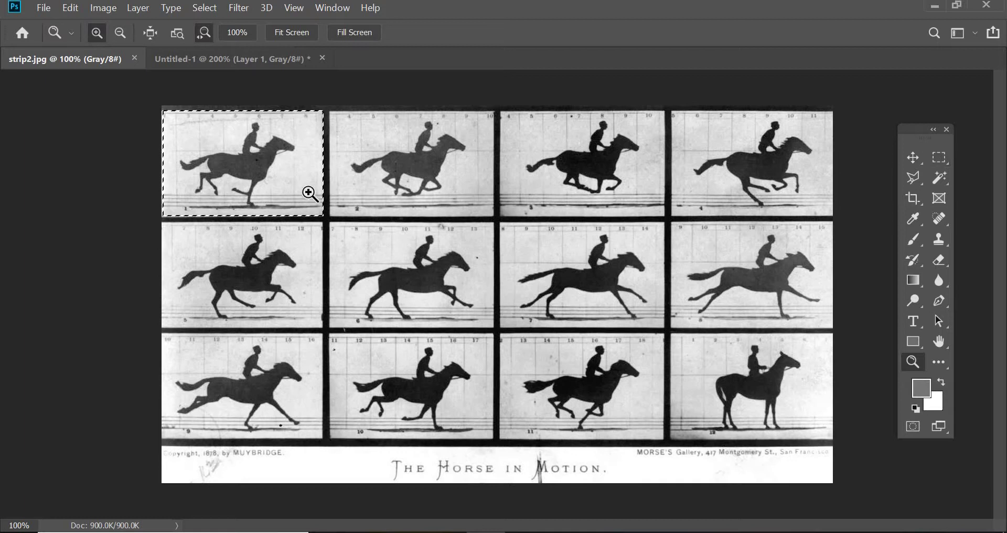
pyautogui.hotkey('shift', 'Right')
pyautogui.hotkey('shift', 'Right')
pyautogui.hotkey('shift', 'Right')
pyautogui.hotkey('shift', 'Right')
pyautogui.hotkey('shift', 'Right')
pyautogui.hotkey('shift', 'Right')
pyautogui.hotkey('shift', 'Right')
pyautogui.hotkey('shift', 'Right')
pyautogui.hotkey('shift', 'Right')
pyautogui.hotkey('shift', 'Right')
pyautogui.hotkey('shift', 'Right')
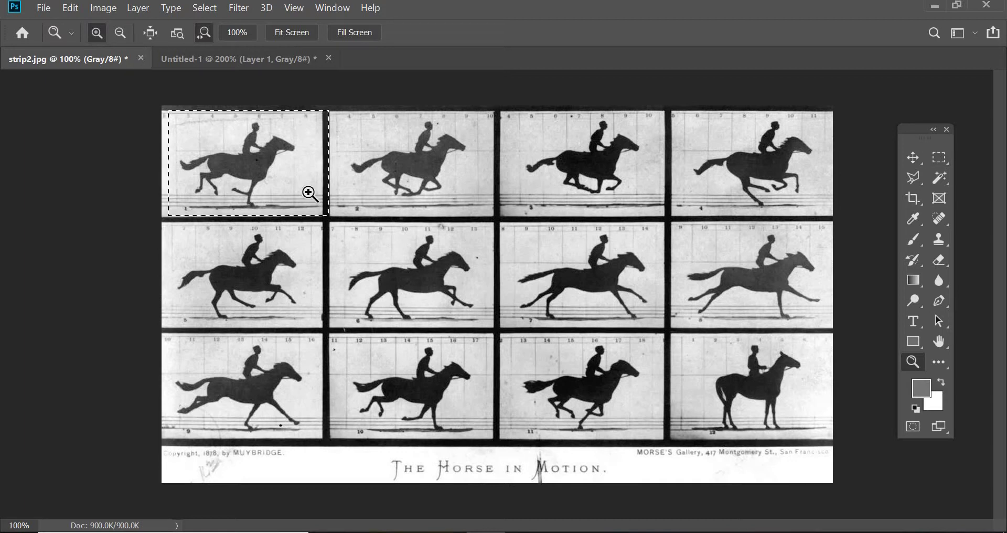
pyautogui.hotkey('shift', 'Right')
pyautogui.hotkey('shift', 'Right')
pyautogui.hotkey('shift', 'Right')
pyautogui.hotkey('shift', 'Right')
pyautogui.hotkey('shift', 'Right')
pyautogui.hotkey('shift', 'Right')
pyautogui.hotkey('shift', 'Right')
pyautogui.hotkey('shift', 'Right')
pyautogui.hotkey('shift', 'Right')
pyautogui.hotkey('shift', 'Right')
pyautogui.hotkey('shift', 'Right')
pyautogui.hotkey('shift', 'Right')
pyautogui.hotkey('shift', 'Right')
pyautogui.hotkey('shift', 'Right')
pyautogui.hotkey('shift', 'Right')
pyautogui.hotkey('shift', 'Right')
pyautogui.hotkey('shift', 'Right')
pyautogui.hotkey('shift', 'Right')
pyautogui.hotkey('shift', 'Right')
pyautogui.hotkey('shift', 'Right')
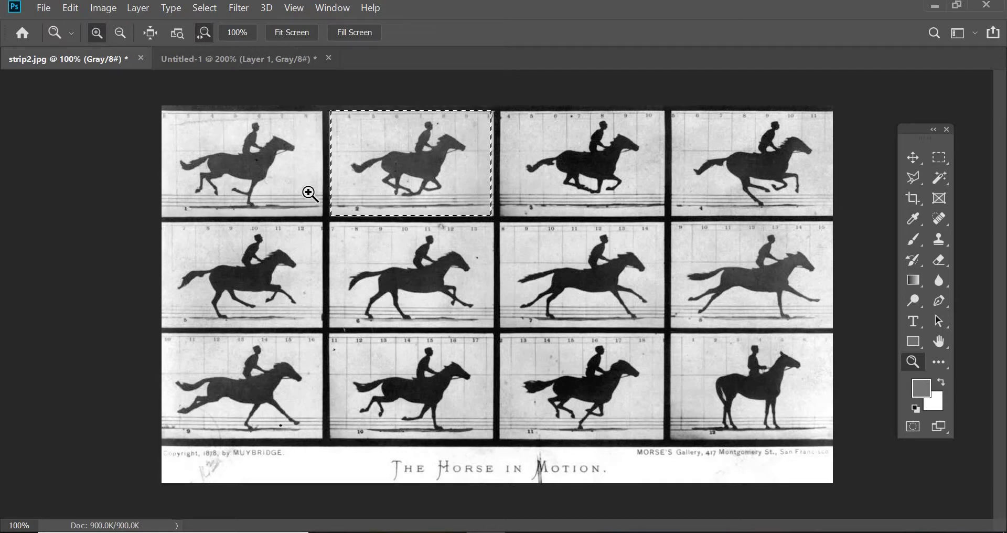
pyautogui.press('Right')
pyautogui.press('Right')
pyautogui.hotkey('ctrl', 'c')
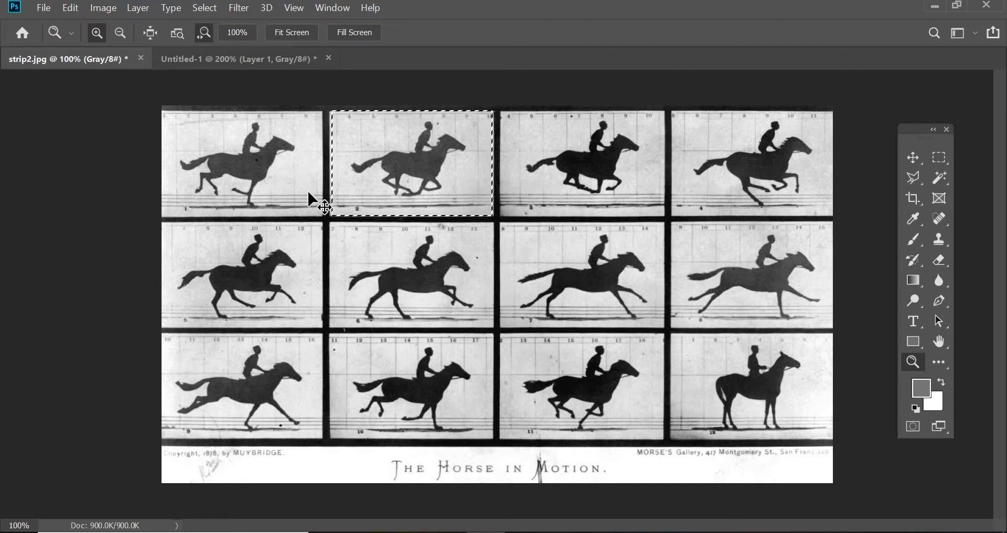
# Paste the second horse frame into Untitled-1 as a new layer and show the Layers panel.
pyautogui.hotkey('ctrl', 'Tab')
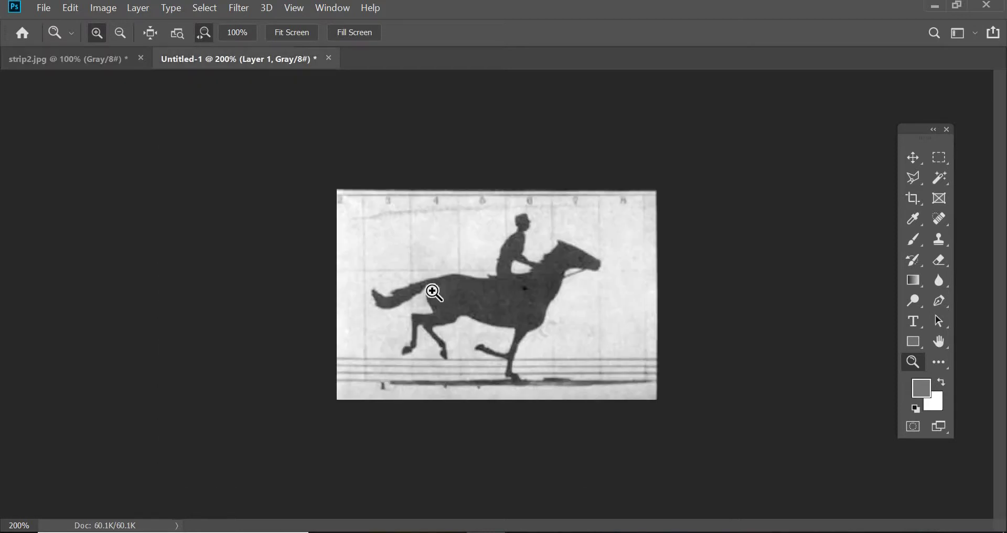
pyautogui.hotkey('ctrl', 'v')
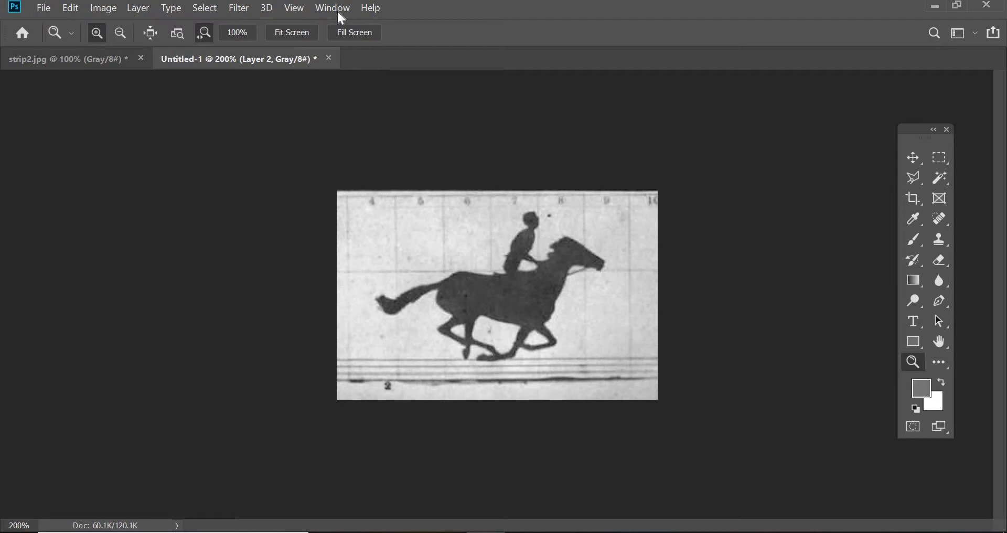
pyautogui.click(335, 9)
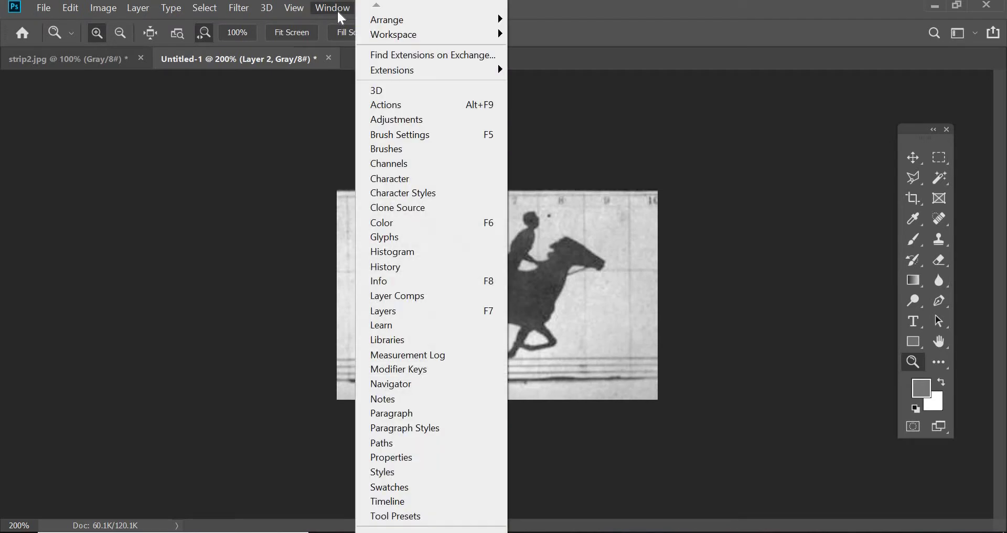
pyautogui.click(393, 311)
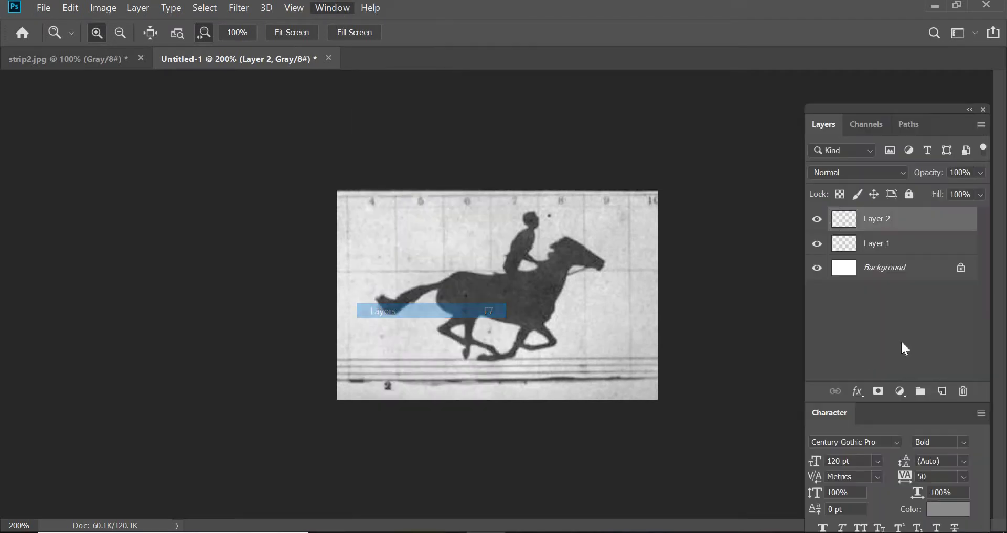
# Toggle Layer 2's visibility repeatedly to compare the second horse frame with the first, leaving Layer 2 visible.
pyautogui.click(817, 220)
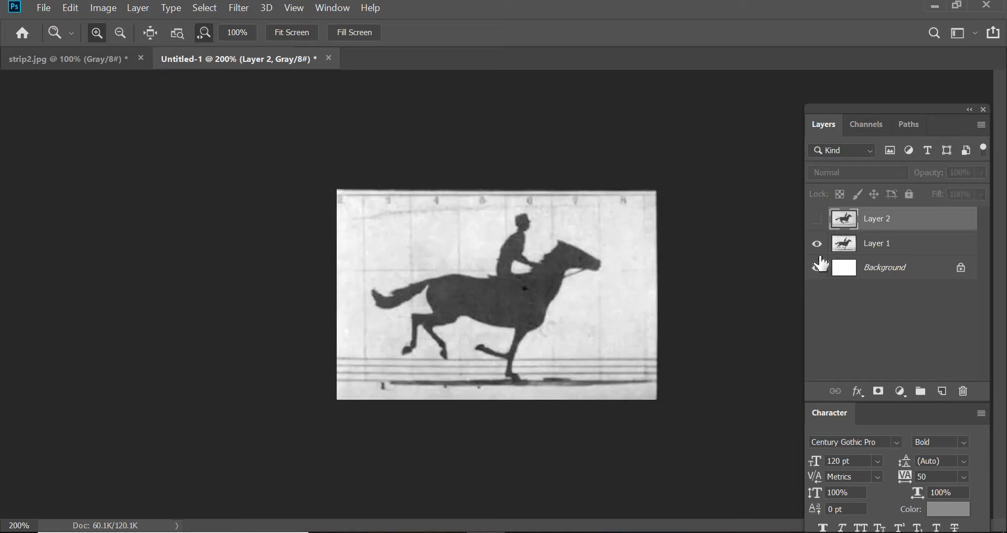
pyautogui.click(817, 221)
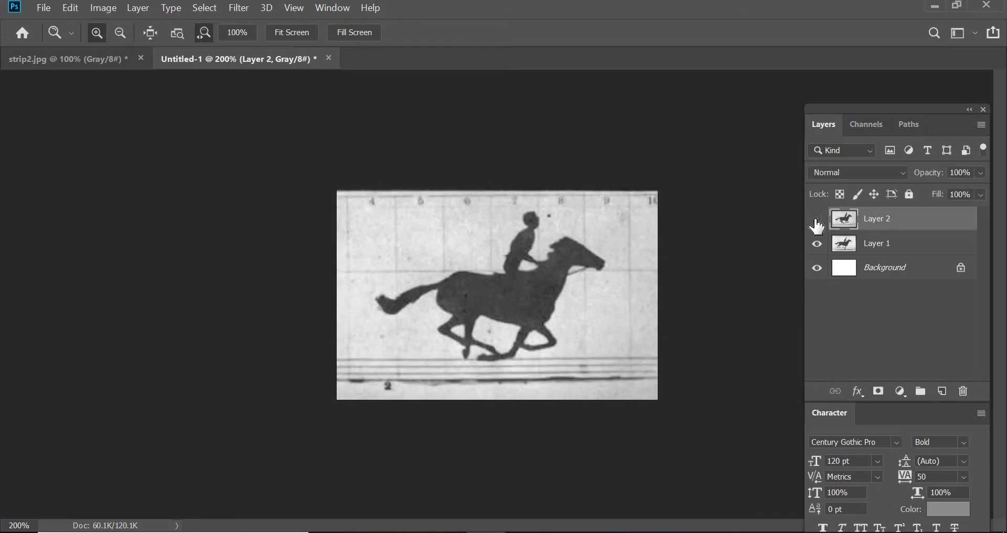
pyautogui.click(817, 220)
pyautogui.click(817, 220)
pyautogui.click(817, 220)
pyautogui.click(818, 220)
pyautogui.click(817, 221)
pyautogui.click(817, 220)
pyautogui.click(817, 220)
pyautogui.click(817, 221)
pyautogui.click(817, 221)
pyautogui.click(817, 222)
pyautogui.click(817, 221)
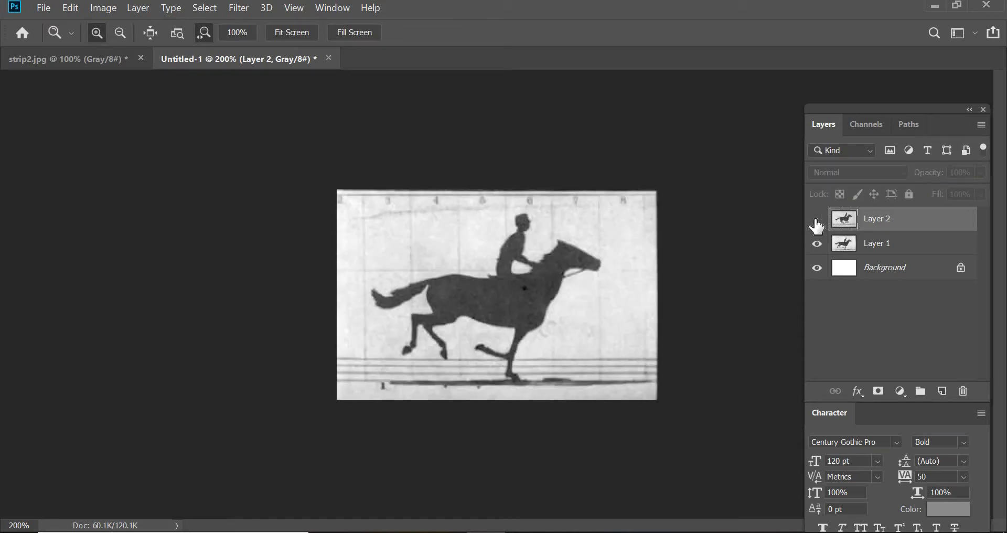
pyautogui.click(818, 221)
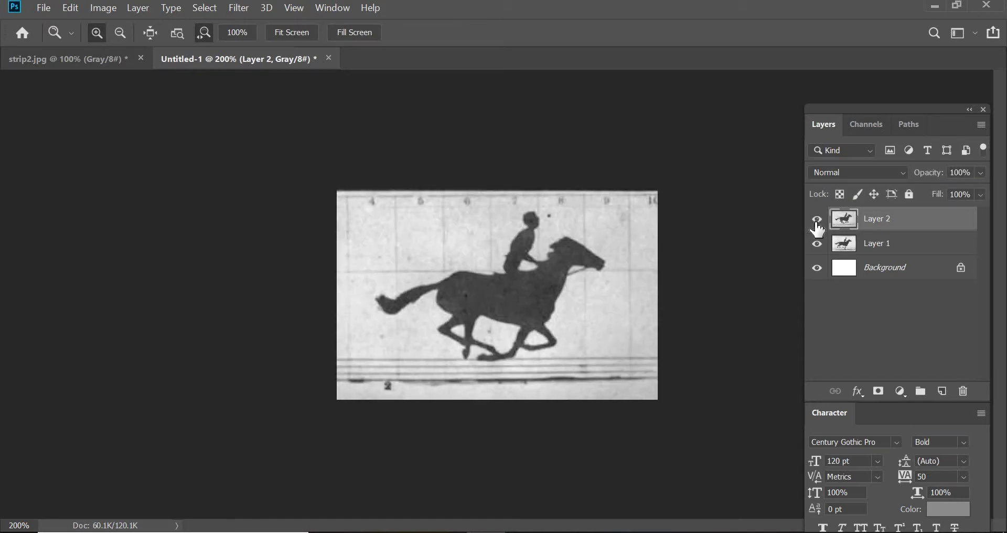
# Return to strip2.jpg, move the Layers panel and toolbox clear of the image, and activate the Hand tool.
pyautogui.click(84, 59)
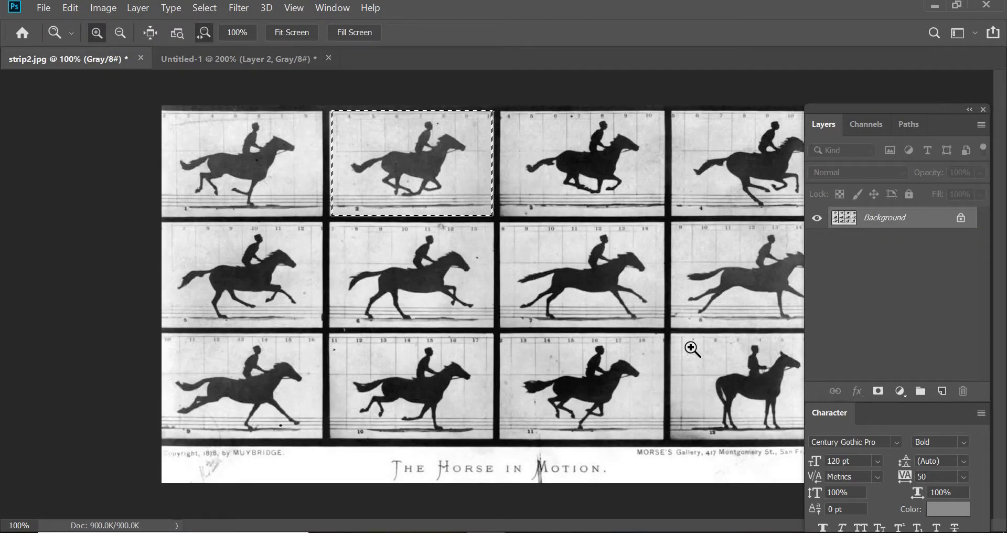
pyautogui.moveTo(848, 111); pyautogui.dragTo(888, 262)
pyautogui.moveTo(904, 128); pyautogui.dragTo(861, 78)
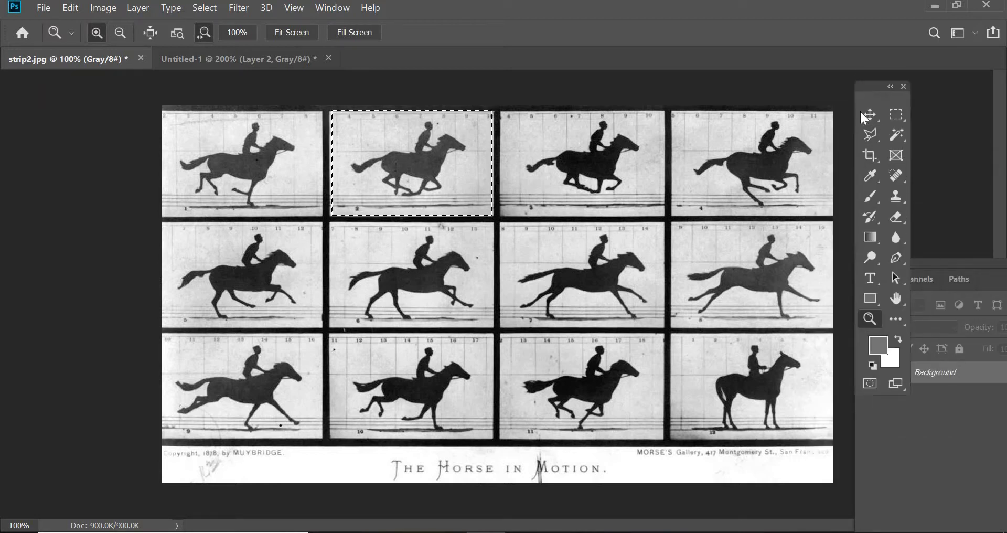
pyautogui.click(896, 296)
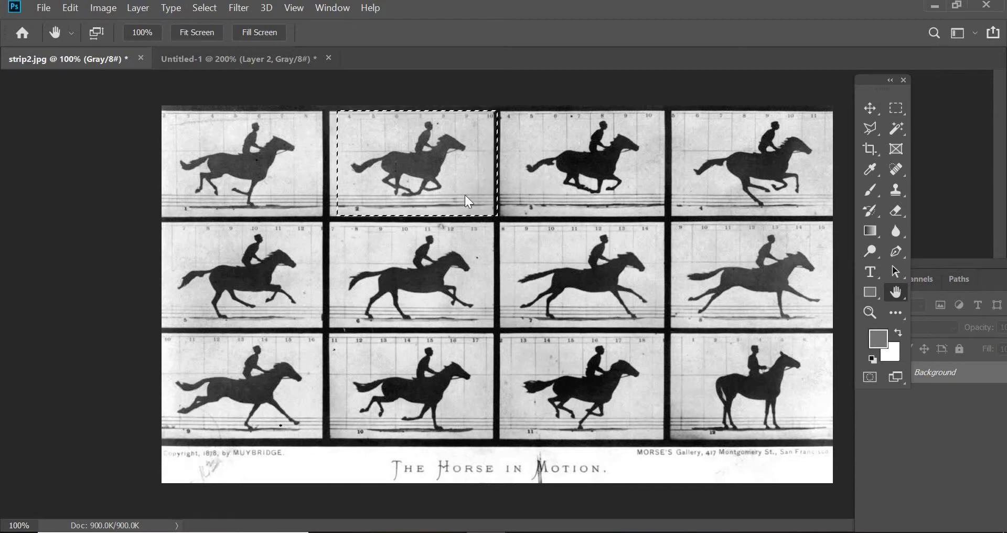
# Move the selection from the second to the third horse frame in the upper row and copy that frame.
pyautogui.hotkey('shift', 'Right')
pyautogui.hotkey('shift', 'Right')
pyautogui.hotkey('shift', 'Right')
pyautogui.hotkey('shift', 'Right')
pyautogui.hotkey('shift', 'Right')
pyautogui.hotkey('shift', 'Right')
pyautogui.hotkey('shift', 'Right')
pyautogui.hotkey('shift', 'Right')
pyautogui.hotkey('shift', 'Right')
pyautogui.hotkey('shift', 'Right')
pyautogui.hotkey('shift', 'Right')
pyautogui.hotkey('shift', 'Right')
pyautogui.hotkey('shift', 'Right')
pyautogui.hotkey('shift', 'Right')
pyautogui.hotkey('shift', 'Right')
pyautogui.hotkey('shift', 'Right')
pyautogui.hotkey('shift', 'Right')
pyautogui.hotkey('shift', 'Right')
pyautogui.hotkey('shift', 'Right')
pyautogui.hotkey('shift', 'Right')
pyautogui.hotkey('shift', 'Right')
pyautogui.hotkey('shift', 'Right')
pyautogui.hotkey('shift', 'Right')
pyautogui.hotkey('shift', 'Right')
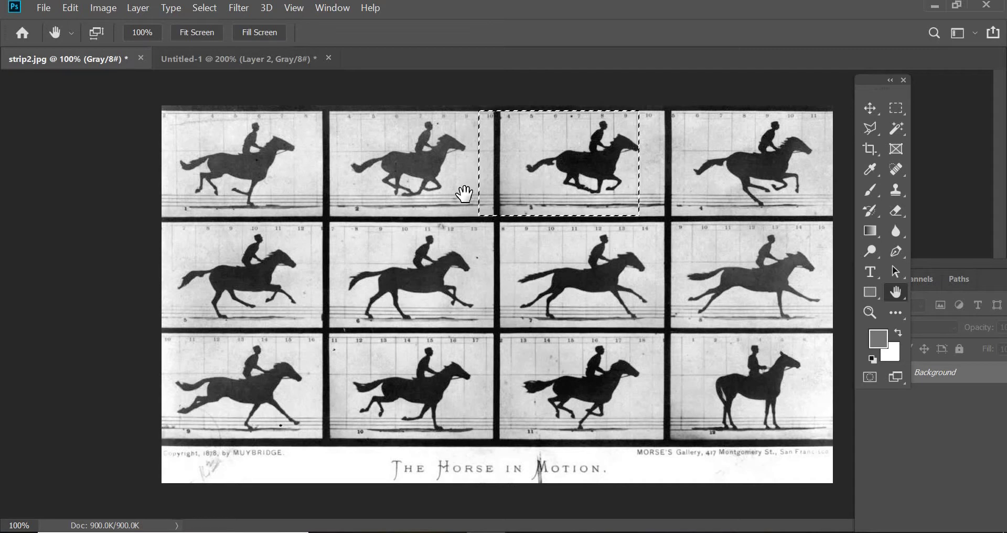
pyautogui.hotkey('shift', 'Right')
pyautogui.press('Right')
pyautogui.press('Right')
pyautogui.press('Right')
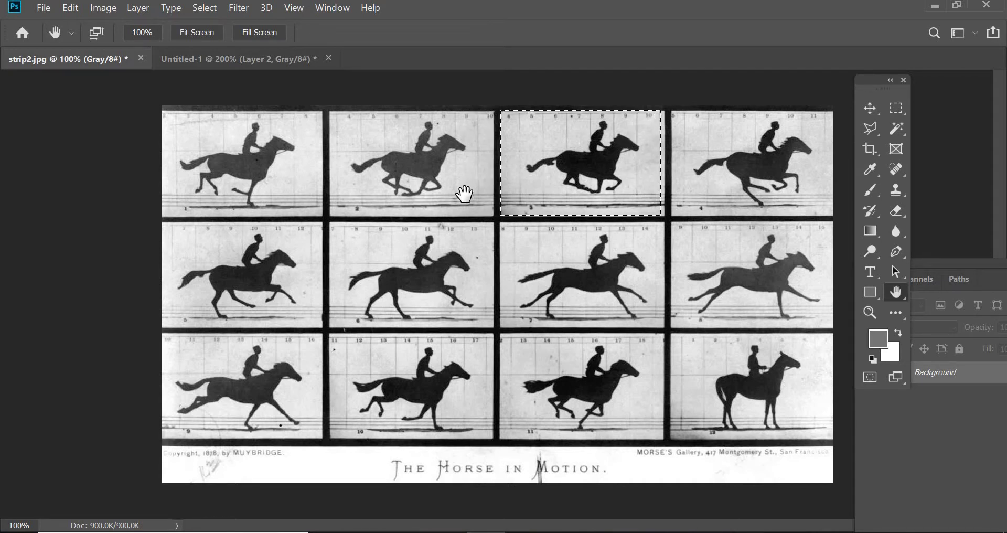
pyautogui.press('Right')
pyautogui.press('Right')
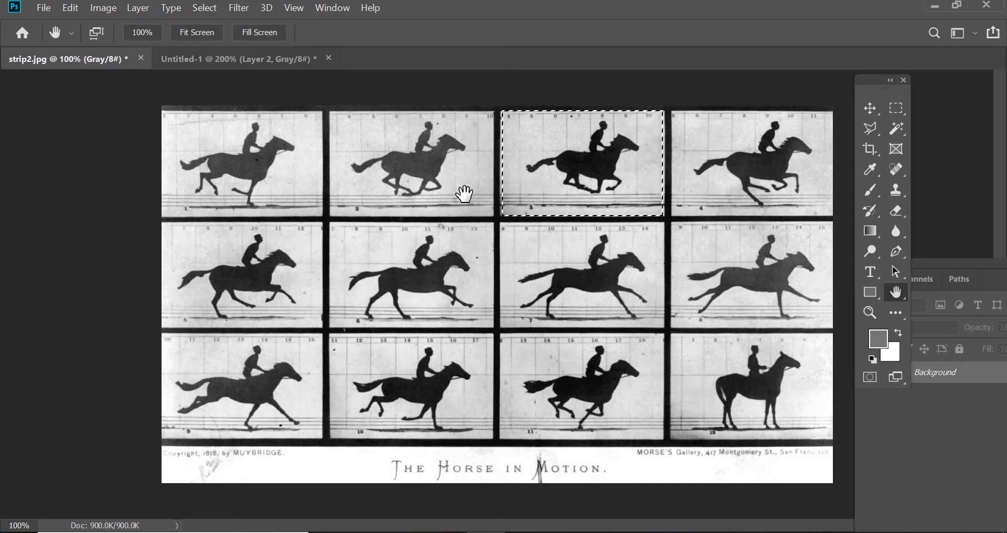
# Paste the third horse frame into Untitled-1 as a new layer and rearrange the toolbox and Layers panel side by side.
pyautogui.click(275, 60)
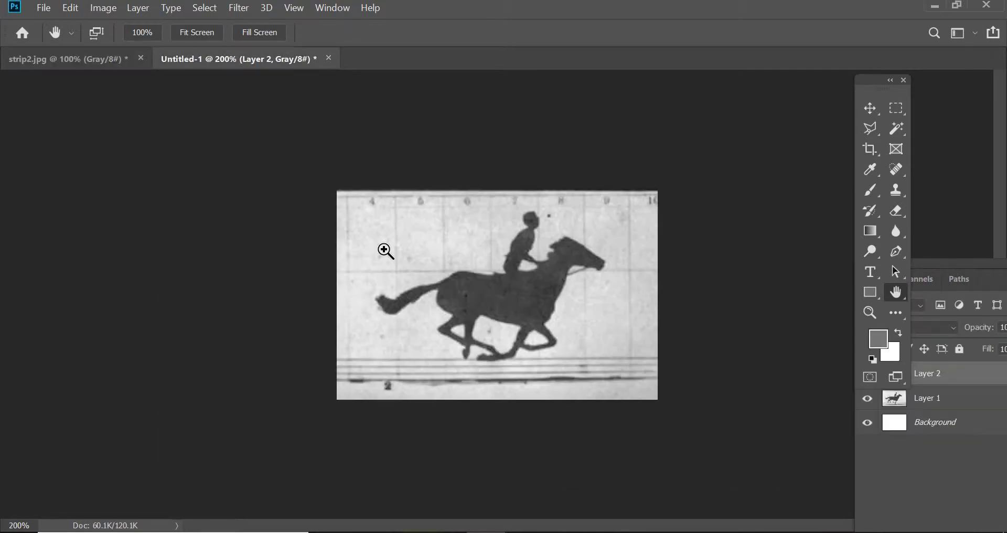
pyautogui.hotkey('ctrl', 'v')
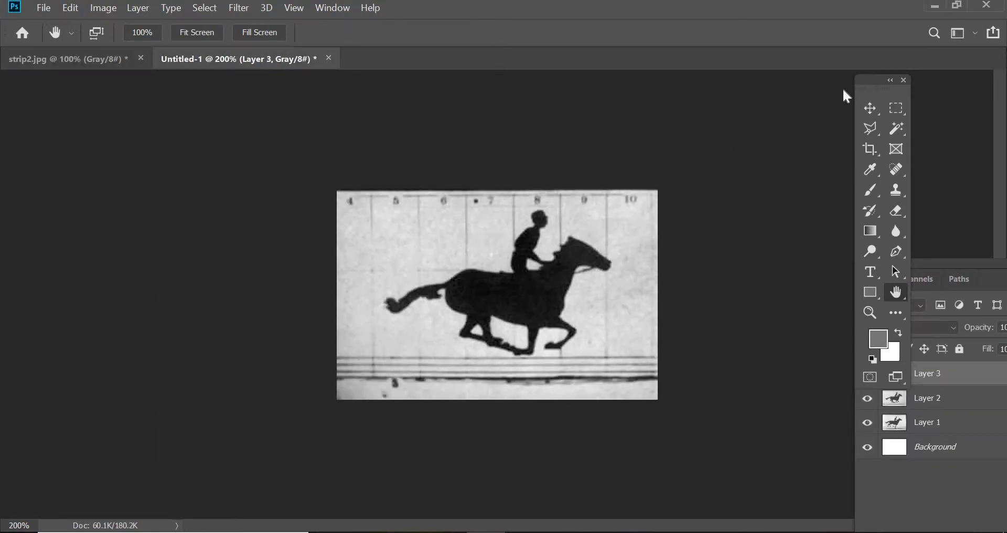
pyautogui.moveTo(843, 89); pyautogui.dragTo(758, 116)
pyautogui.moveTo(930, 266); pyautogui.dragTo(882, 111)
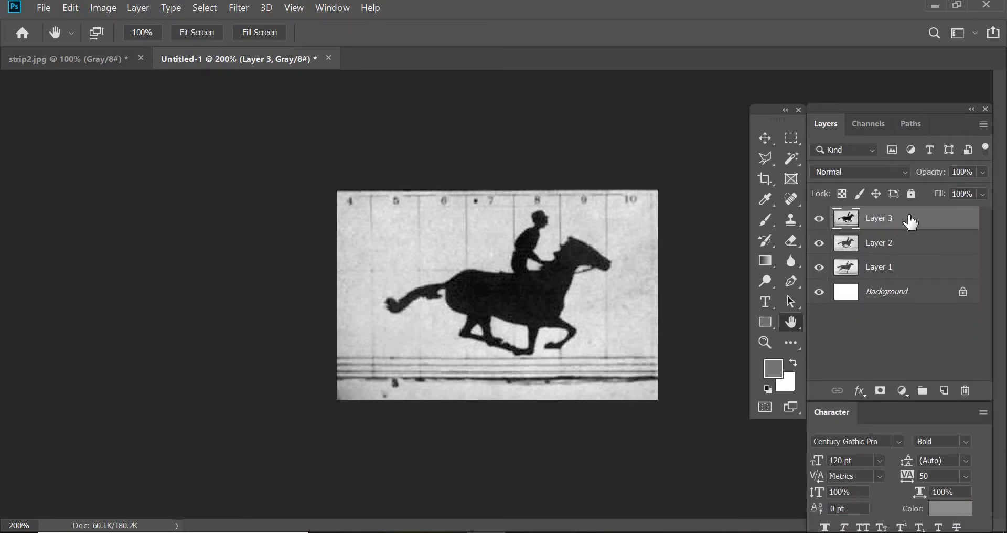
# Try Layer 3 beneath Layer 2 in the layer stack and return it to the top.
pyautogui.moveTo(914, 260); pyautogui.dragTo(921, 270)
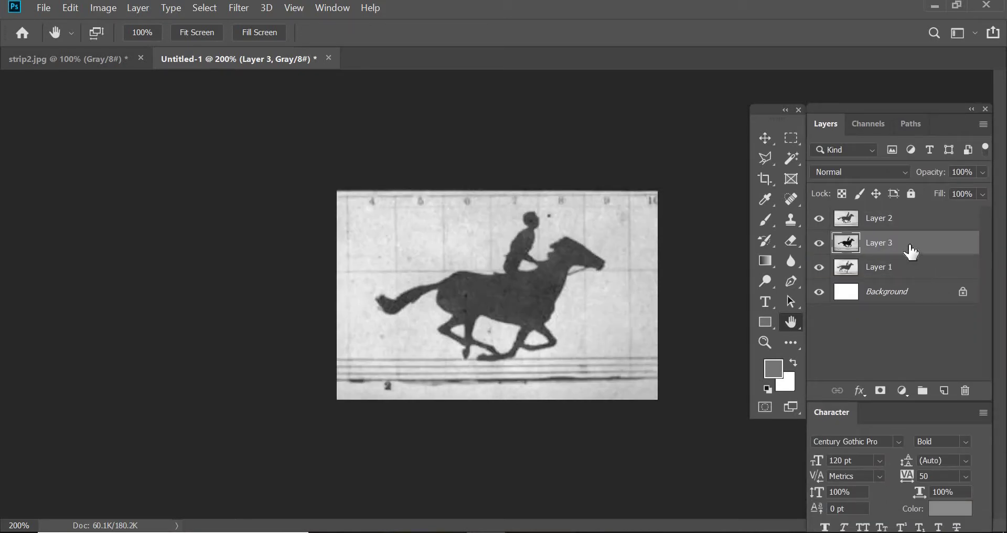
pyautogui.moveTo(913, 212); pyautogui.dragTo(914, 213)
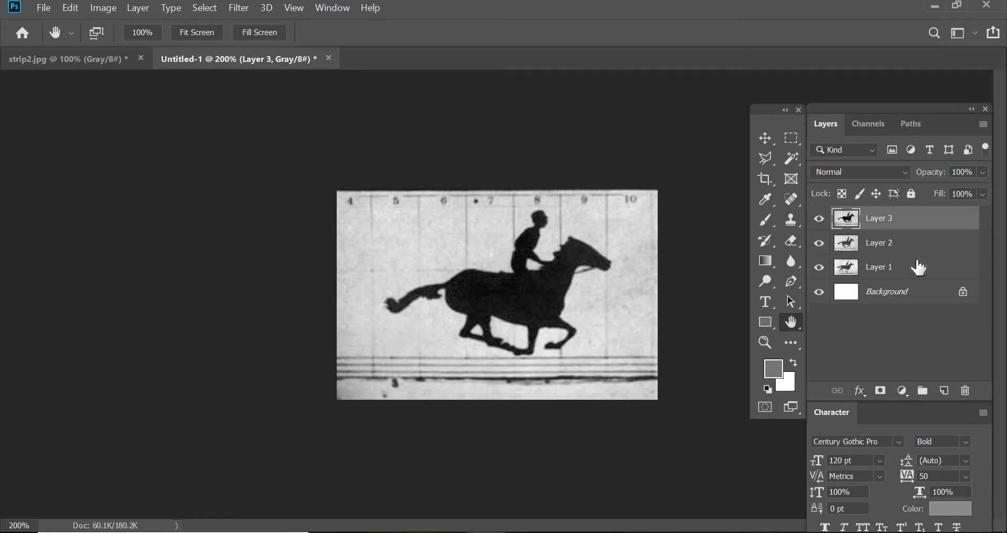
# Return to strip2.jpg and move the toolbox and Layers panel away from the fourth horse frame.
pyautogui.click(62, 64)
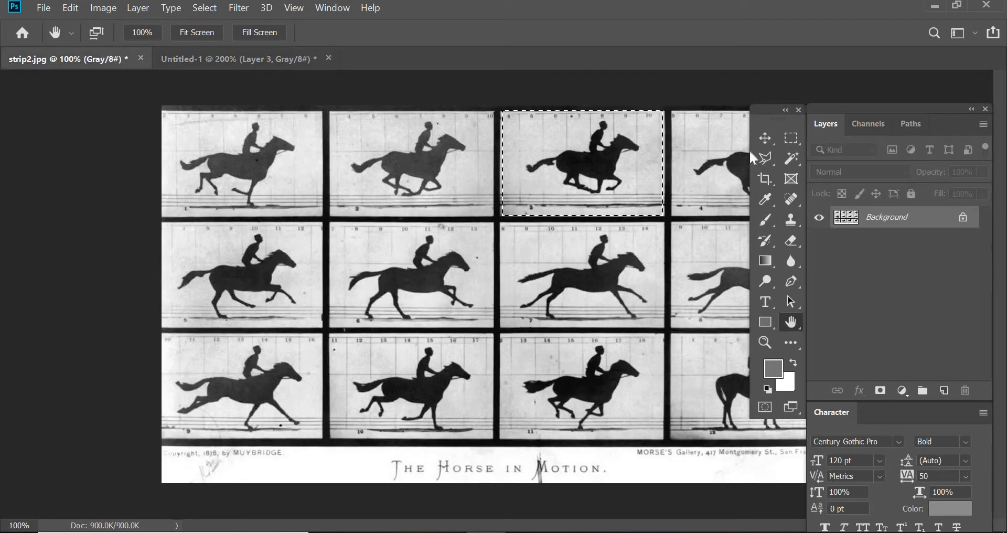
pyautogui.moveTo(758, 109); pyautogui.dragTo(770, 309)
pyautogui.moveTo(825, 109); pyautogui.dragTo(859, 107)
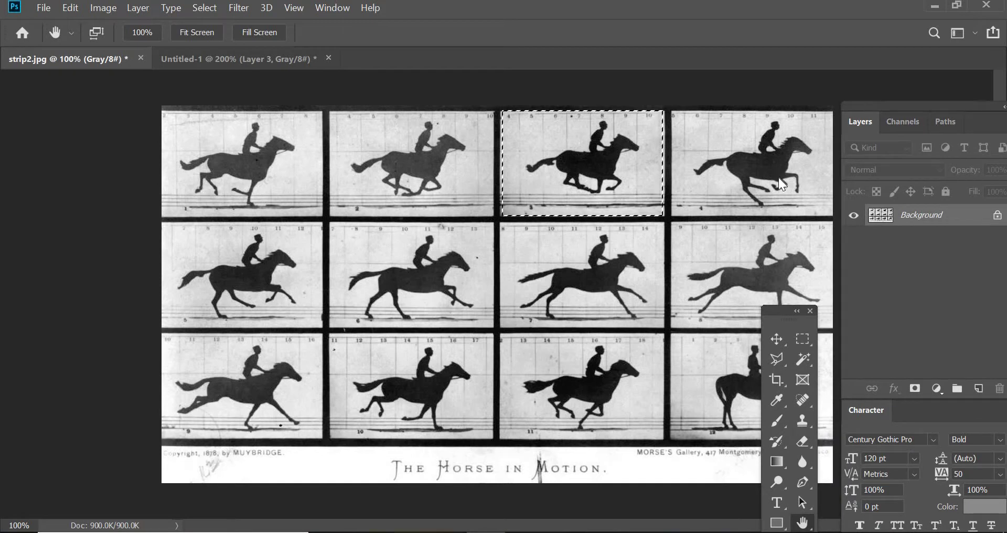
# Copy the fourth horse frame using the same-sized selection and paste it into Untitled-1 as a new layer.
pyautogui.hotkey('shift', 'Right')
pyautogui.hotkey('shift', 'Right')
pyautogui.hotkey('shift', 'Right')
pyautogui.hotkey('shift', 'Right')
pyautogui.hotkey('shift', 'Right')
pyautogui.hotkey('shift', 'Right')
pyautogui.hotkey('shift', 'Right')
pyautogui.hotkey('shift', 'Right')
pyautogui.hotkey('shift', 'Right')
pyautogui.hotkey('shift', 'Right')
pyautogui.hotkey('shift', 'Right')
pyautogui.hotkey('shift', 'Right')
pyautogui.hotkey('shift', 'Right')
pyautogui.hotkey('shift', 'Right')
pyautogui.hotkey('shift', 'Right')
pyautogui.hotkey('shift', 'Right')
pyautogui.hotkey('shift', 'Right')
pyautogui.hotkey('shift', 'Right')
pyautogui.hotkey('shift', 'Right')
pyautogui.hotkey('shift', 'Right')
pyautogui.hotkey('shift', 'Right')
pyautogui.hotkey('shift', 'Right')
pyautogui.hotkey('shift', 'Right')
pyautogui.hotkey('shift', 'Right')
pyautogui.hotkey('shift', 'Right')
pyautogui.hotkey('shift', 'Right')
pyautogui.hotkey('shift', 'Right')
pyautogui.hotkey('shift', 'Right')
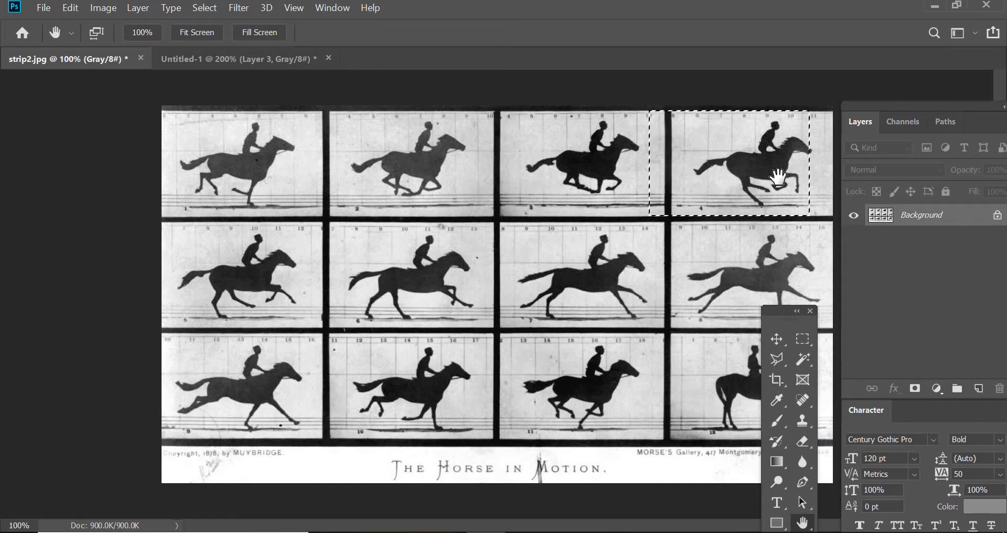
pyautogui.press('Right')
pyautogui.press('Right')
pyautogui.press('Right')
pyautogui.hotkey('ctrl', 'c')
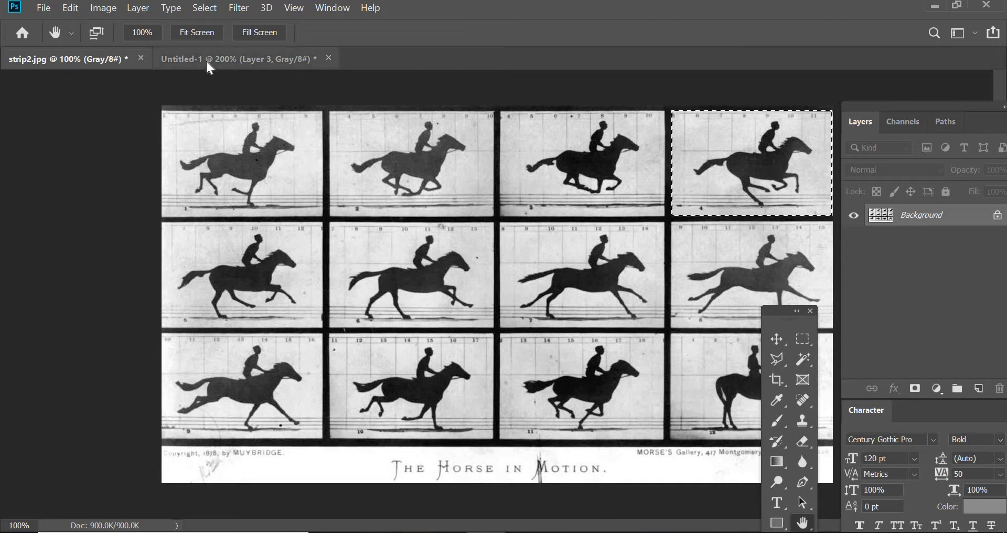
pyautogui.hotkey('ctrl', 'Tab')
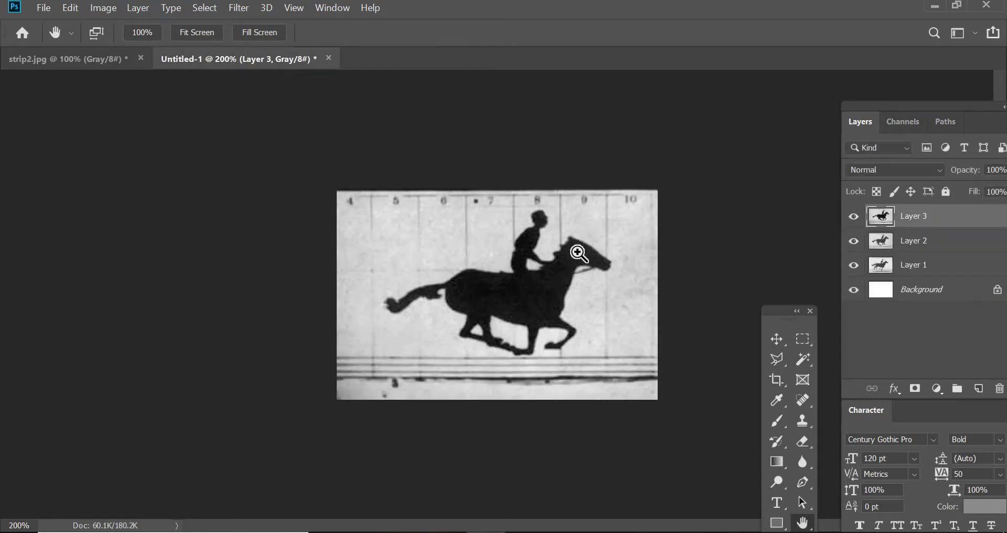
pyautogui.hotkey('ctrl', 'v')
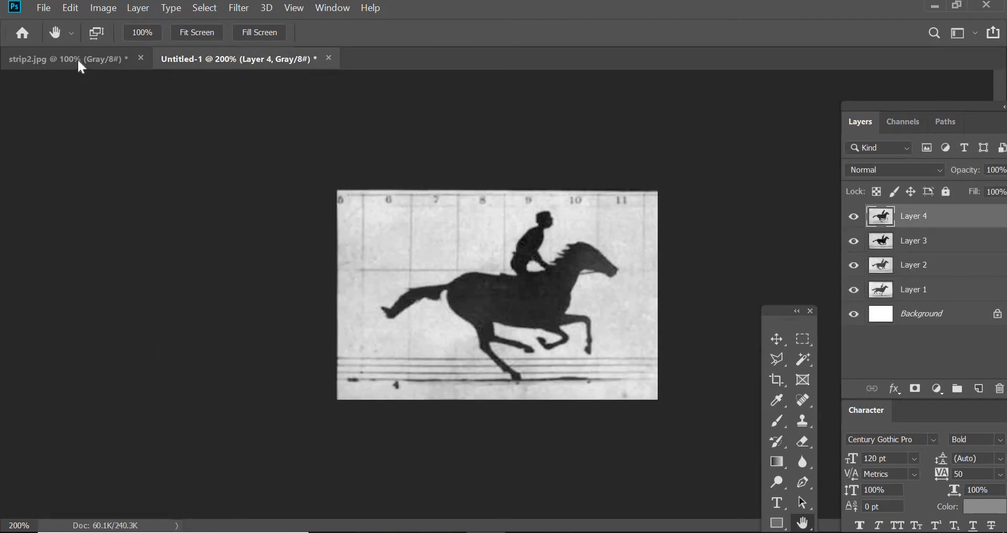
# Move the same-sized selection in strip2.jpg onto the fifth horse frame, copy it and paste it into Untitled-1 as a new layer.
pyautogui.click(77, 59)
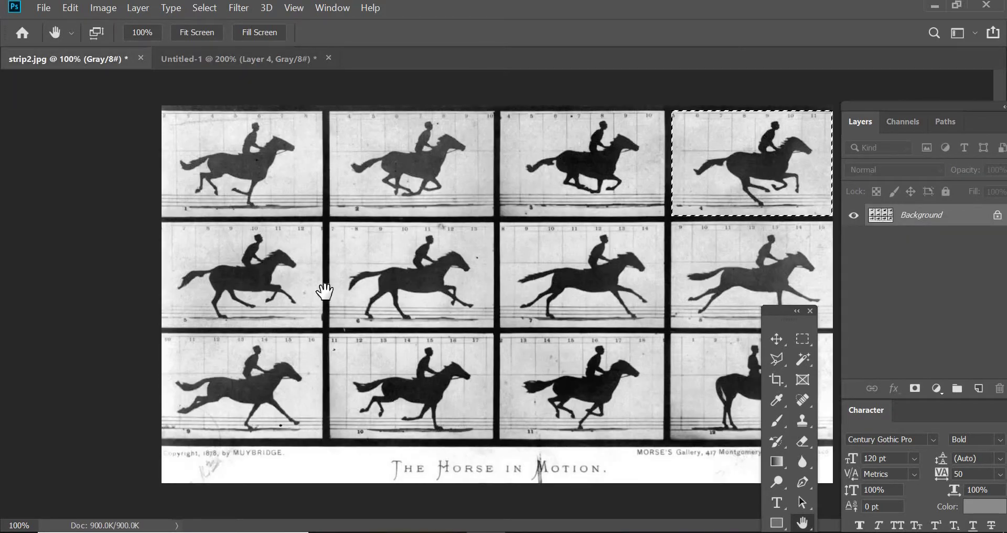
pyautogui.hotkey('shift', 'Down')
pyautogui.hotkey('shift', 'Down')
pyautogui.hotkey('shift', 'Down')
pyautogui.hotkey('shift', 'Down')
pyautogui.hotkey('shift', 'Down')
pyautogui.hotkey('shift', 'Down')
pyautogui.hotkey('shift', 'Down')
pyautogui.hotkey('shift', 'Down')
pyautogui.hotkey('shift', 'Down')
pyautogui.hotkey('shift', 'Down')
pyautogui.hotkey('shift', 'Down')
pyautogui.hotkey('shift', 'Down')
pyautogui.hotkey('shift', 'Down')
pyautogui.hotkey('shift', 'Down')
pyautogui.hotkey('shift', 'Down')
pyautogui.hotkey('shift', 'Down')
pyautogui.hotkey('shift', 'Down')
pyautogui.hotkey('shift', 'Down')
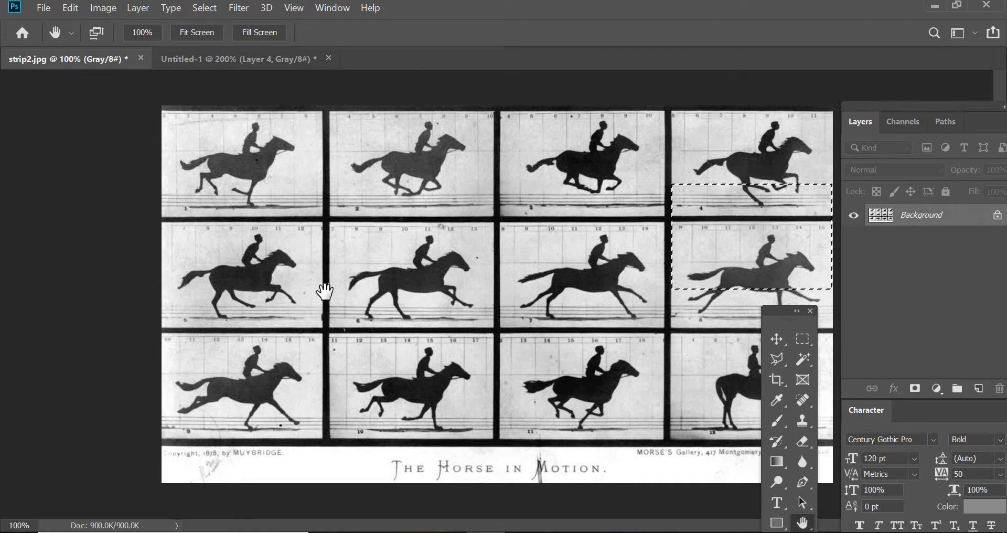
pyautogui.hotkey('shift', 'Left')
pyautogui.hotkey('shift', 'Left')
pyautogui.hotkey('shift', 'Left')
pyautogui.hotkey('shift', 'Left')
pyautogui.hotkey('shift', 'Left')
pyautogui.hotkey('shift', 'Left')
pyautogui.hotkey('shift', 'Left')
pyautogui.hotkey('shift', 'Left')
pyautogui.hotkey('shift', 'Left')
pyautogui.hotkey('shift', 'Left')
pyautogui.hotkey('shift', 'Left')
pyautogui.hotkey('shift', 'Left')
pyautogui.hotkey('shift', 'Left')
pyautogui.hotkey('shift', 'Left')
pyautogui.hotkey('shift', 'Left')
pyautogui.hotkey('shift', 'Left')
pyautogui.hotkey('shift', 'Left')
pyautogui.hotkey('shift', 'Left')
pyautogui.hotkey('shift', 'Left')
pyautogui.hotkey('shift', 'Left')
pyautogui.hotkey('shift', 'Left')
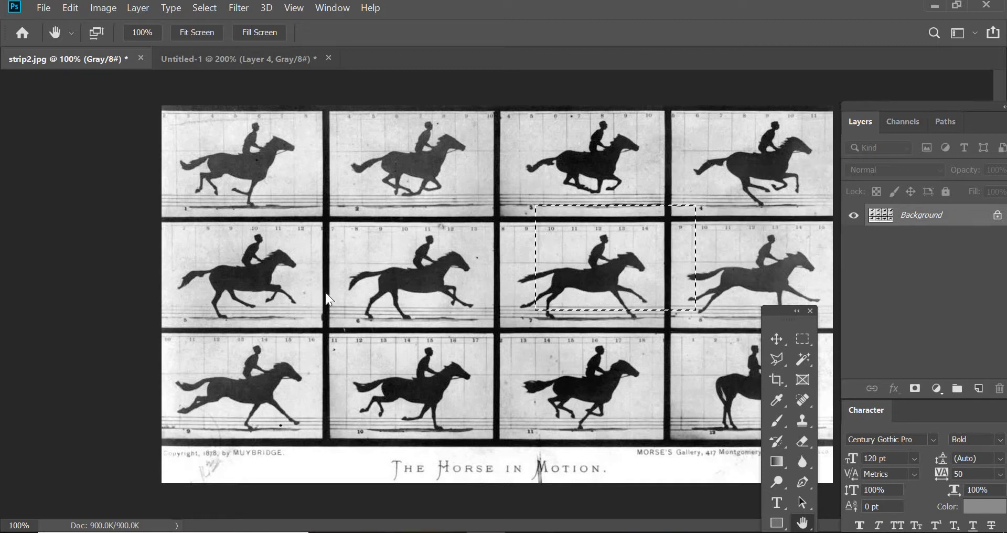
pyautogui.hotkey('shift', 'Left')
pyautogui.hotkey('shift', 'Left')
pyautogui.hotkey('shift', 'Left')
pyautogui.hotkey('shift', 'Left')
pyautogui.hotkey('shift', 'Left')
pyautogui.hotkey('shift', 'Left')
pyautogui.hotkey('shift', 'Left')
pyautogui.hotkey('shift', 'Left')
pyautogui.hotkey('shift', 'Left')
pyautogui.hotkey('shift', 'Left')
pyautogui.hotkey('shift', 'Left')
pyautogui.hotkey('shift', 'Left')
pyautogui.hotkey('shift', 'Left')
pyautogui.hotkey('shift', 'Left')
pyautogui.hotkey('shift', 'Left')
pyautogui.hotkey('shift', 'Left')
pyautogui.hotkey('shift', 'Left')
pyautogui.hotkey('shift', 'Left')
pyautogui.hotkey('shift', 'Left')
pyautogui.hotkey('shift', 'Left')
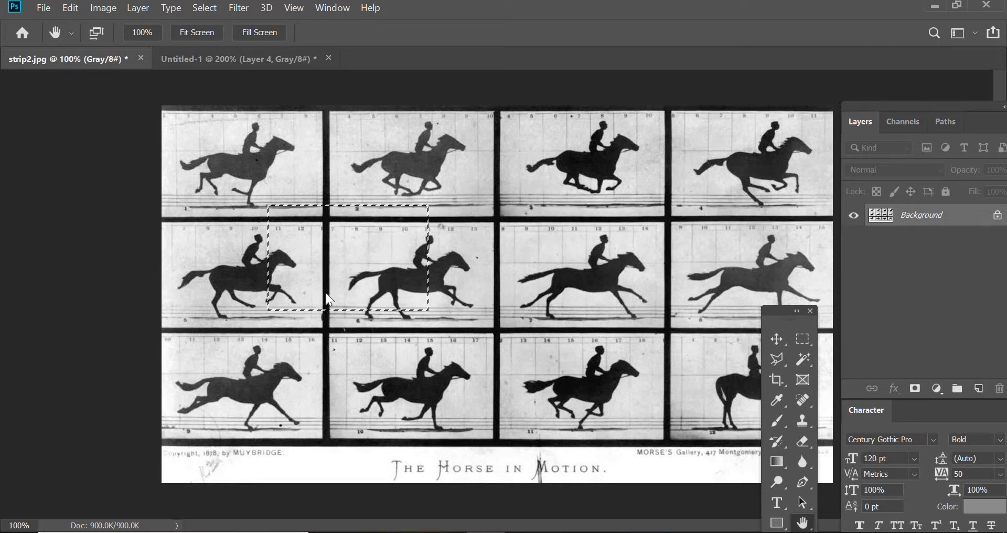
pyautogui.hotkey('shift', 'Right')
pyautogui.hotkey('shift', 'Right')
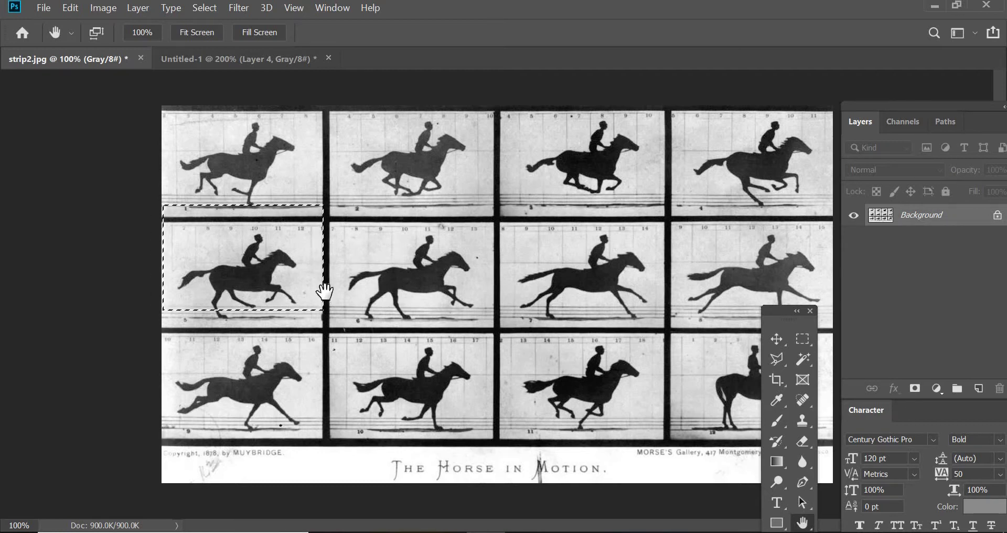
pyautogui.hotkey('shift', 'Left')
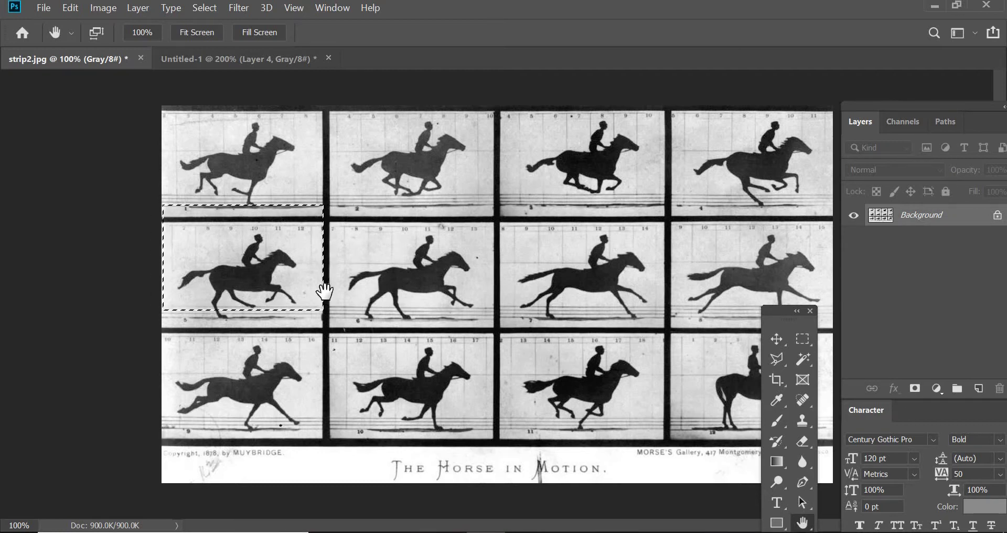
pyautogui.hotkey('shift', 'Down')
pyautogui.hotkey('shift', 'Down')
pyautogui.hotkey('shift', 'Down')
pyautogui.press('Down')
pyautogui.press('Down')
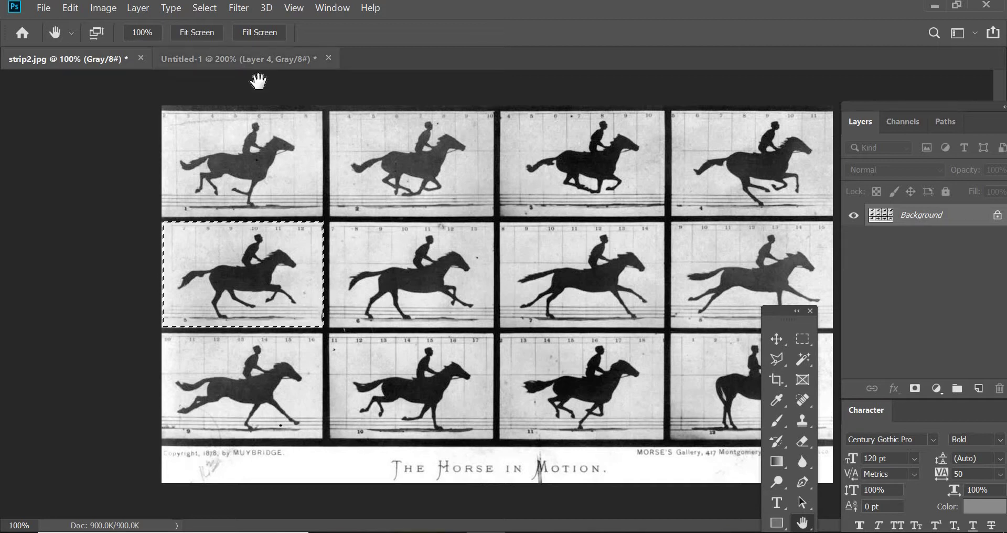
pyautogui.click(247, 59)
pyautogui.hotkey('ctrl', 'v')
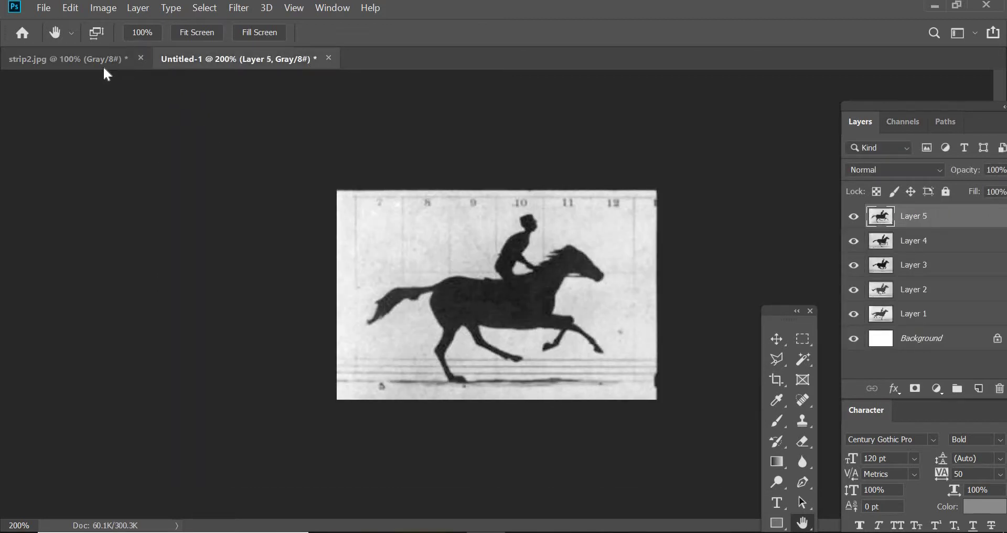
# Shift the strip2.jpg selection across to the sixth horse frame, copy it and paste it into Untitled-1 as a new layer.
pyautogui.click(103, 63)
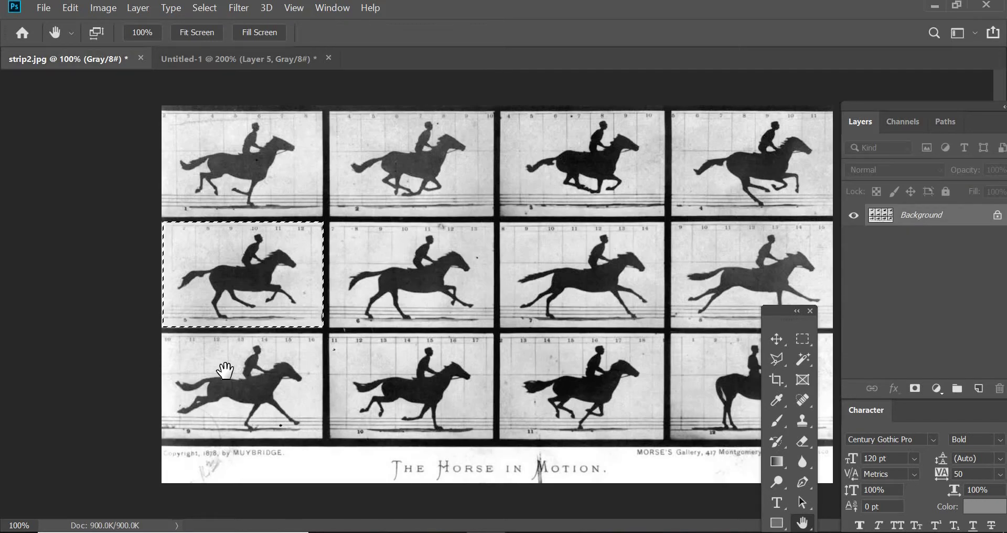
pyautogui.hotkey('shift', 'Right')
pyautogui.hotkey('shift', 'Right')
pyautogui.hotkey('shift', 'Right')
pyautogui.hotkey('shift', 'Right')
pyautogui.hotkey('shift', 'Right')
pyautogui.hotkey('shift', 'Right')
pyautogui.hotkey('shift', 'Right')
pyautogui.hotkey('shift', 'Right')
pyautogui.hotkey('shift', 'Right')
pyautogui.hotkey('shift', 'Right')
pyautogui.hotkey('shift', 'Right')
pyautogui.hotkey('shift', 'Right')
pyautogui.hotkey('shift', 'Right')
pyautogui.hotkey('shift', 'Right')
pyautogui.hotkey('shift', 'Right')
pyautogui.hotkey('shift', 'Right')
pyautogui.hotkey('shift', 'Right')
pyautogui.hotkey('shift', 'Right')
pyautogui.hotkey('shift', 'Right')
pyautogui.hotkey('shift', 'Right')
pyautogui.hotkey('shift', 'Right')
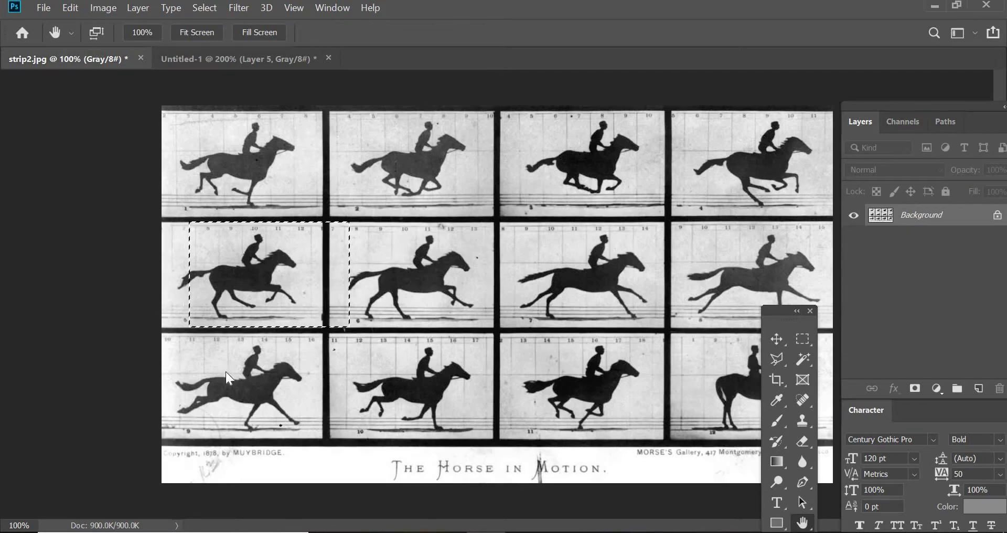
pyautogui.hotkey('shift', 'Right')
pyautogui.hotkey('shift', 'Right')
pyautogui.hotkey('shift', 'Right')
pyautogui.hotkey('shift', 'Right')
pyautogui.hotkey('shift', 'Right')
pyautogui.hotkey('shift', 'Right')
pyautogui.hotkey('shift', 'Right')
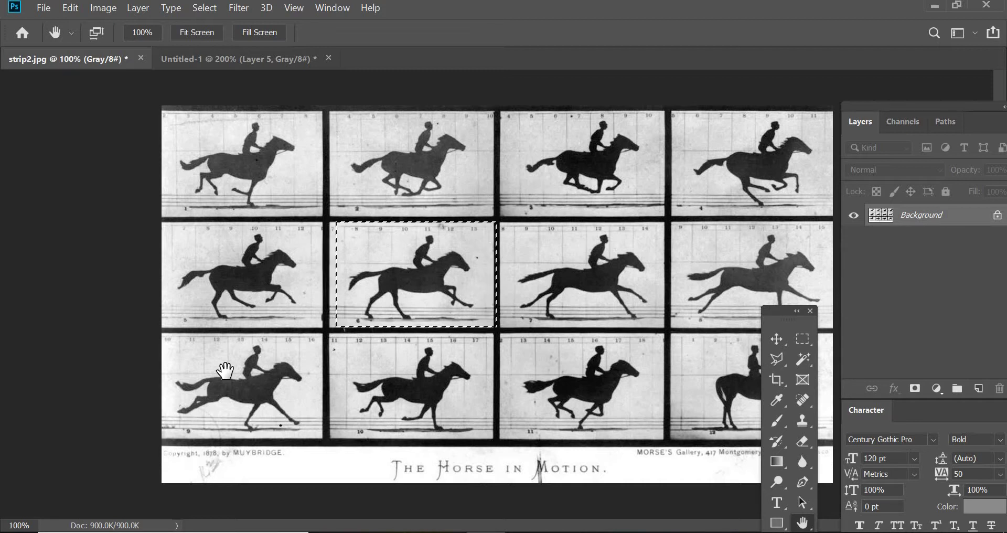
pyautogui.click(197, 65)
pyautogui.hotkey('ctrl', 'v')
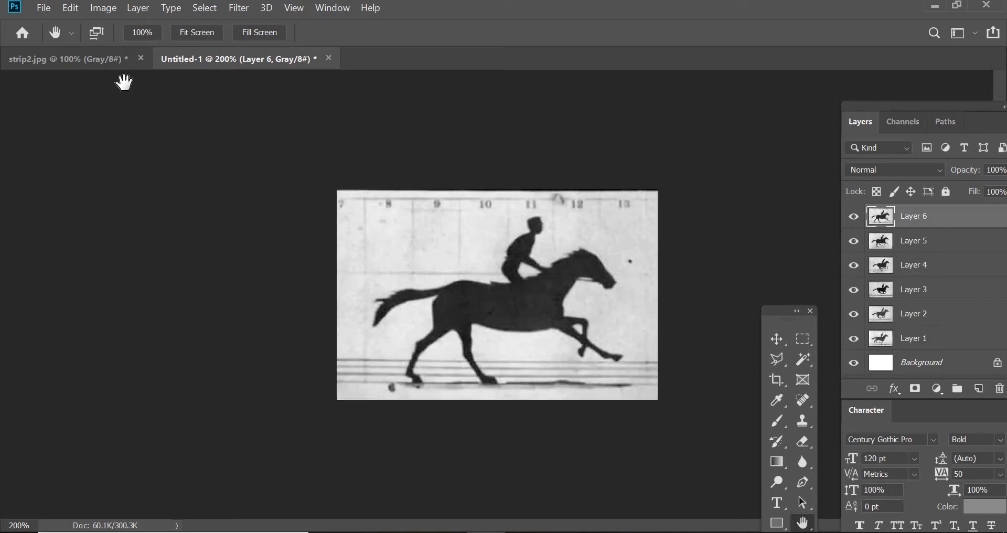
# Shift the strip2.jpg selection across to the seventh horse frame, copy it and paste it into Untitled-1 as a new layer.
pyautogui.click(73, 60)
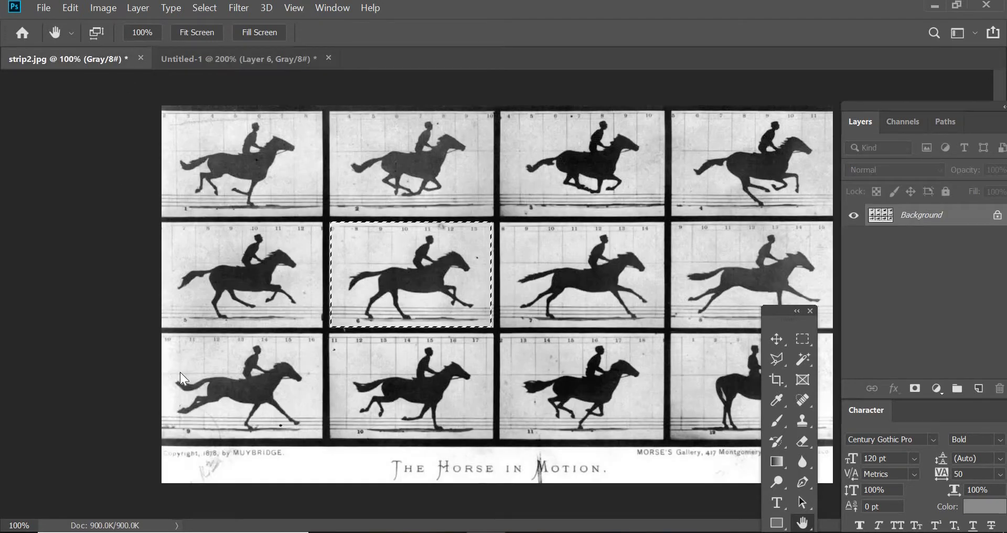
pyautogui.hotkey('shift', 'Right')
pyautogui.hotkey('shift', 'Right')
pyautogui.hotkey('shift', 'Right')
pyautogui.hotkey('shift', 'Right')
pyautogui.hotkey('shift', 'Right')
pyautogui.hotkey('shift', 'Right')
pyautogui.hotkey('shift', 'Right')
pyautogui.hotkey('shift', 'Right')
pyautogui.hotkey('shift', 'Right')
pyautogui.hotkey('shift', 'Right')
pyautogui.hotkey('shift', 'Right')
pyautogui.hotkey('shift', 'Right')
pyautogui.hotkey('shift', 'Right')
pyautogui.hotkey('shift', 'Right')
pyautogui.hotkey('shift', 'Right')
pyautogui.hotkey('shift', 'Right')
pyautogui.hotkey('shift', 'Right')
pyautogui.hotkey('shift', 'Right')
pyautogui.hotkey('shift', 'Right')
pyautogui.hotkey('shift', 'Right')
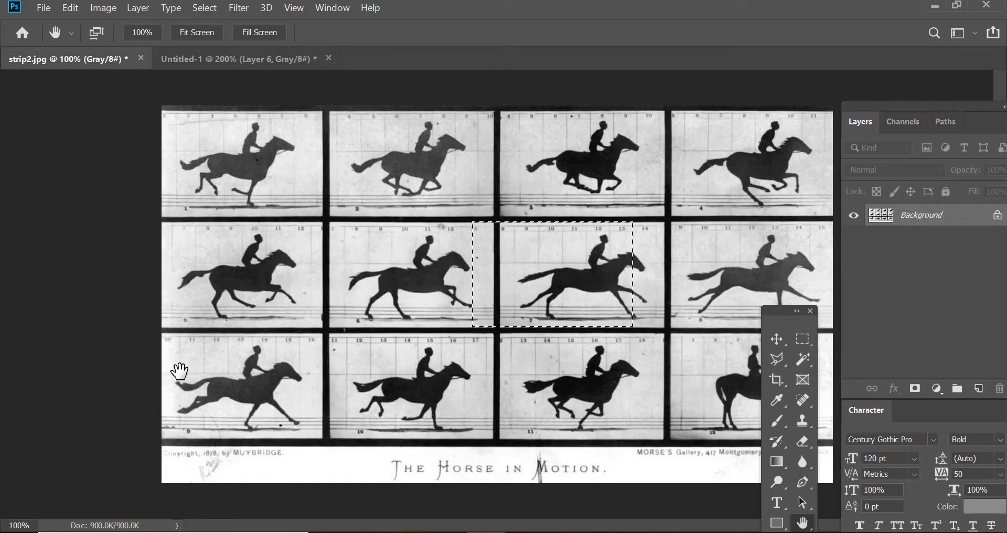
pyautogui.hotkey('shift', 'Right')
pyautogui.hotkey('shift', 'Right')
pyautogui.press('Right')
pyautogui.press('Right')
pyautogui.press('Right')
pyautogui.press('Right')
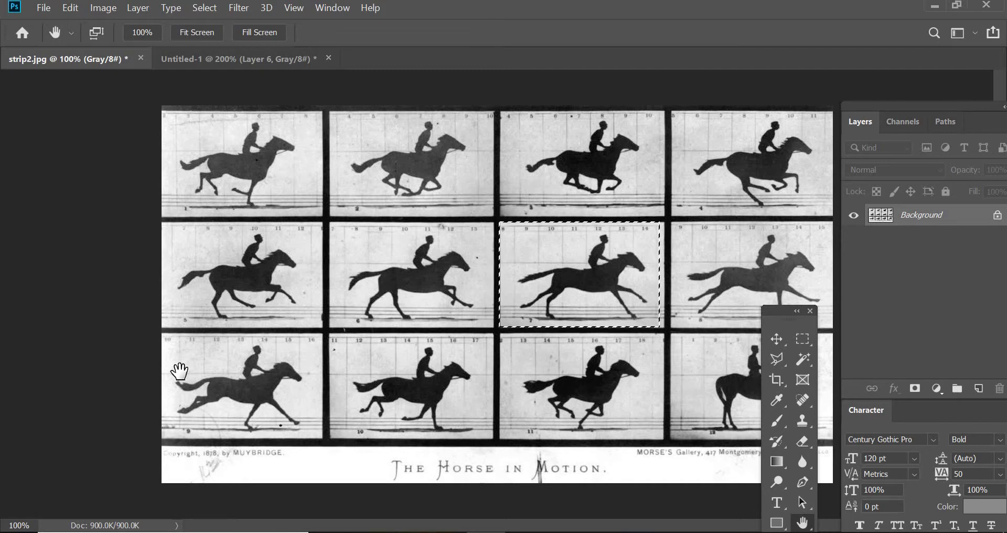
pyautogui.press('Right')
pyautogui.press('Right')
pyautogui.hotkey('ctrl', 'c')
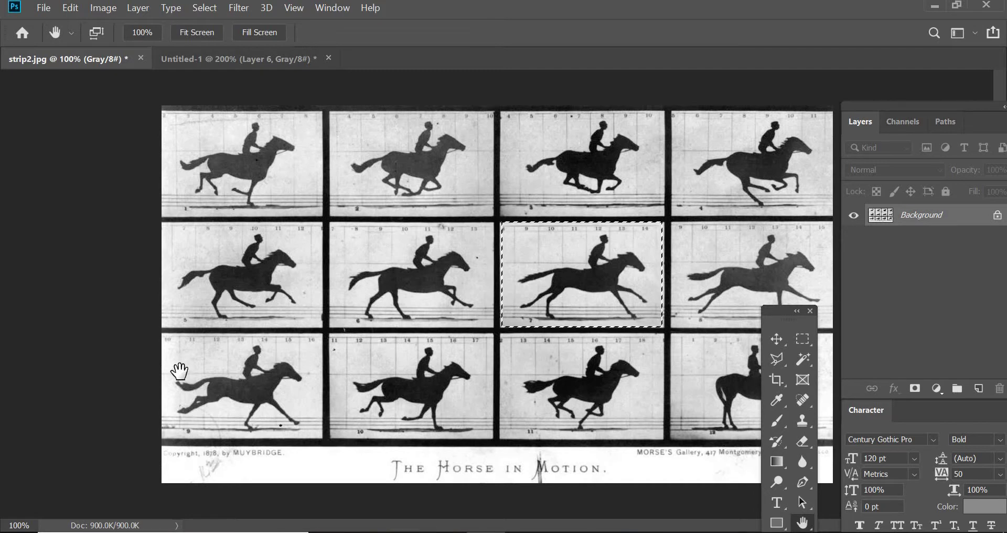
pyautogui.click(226, 61)
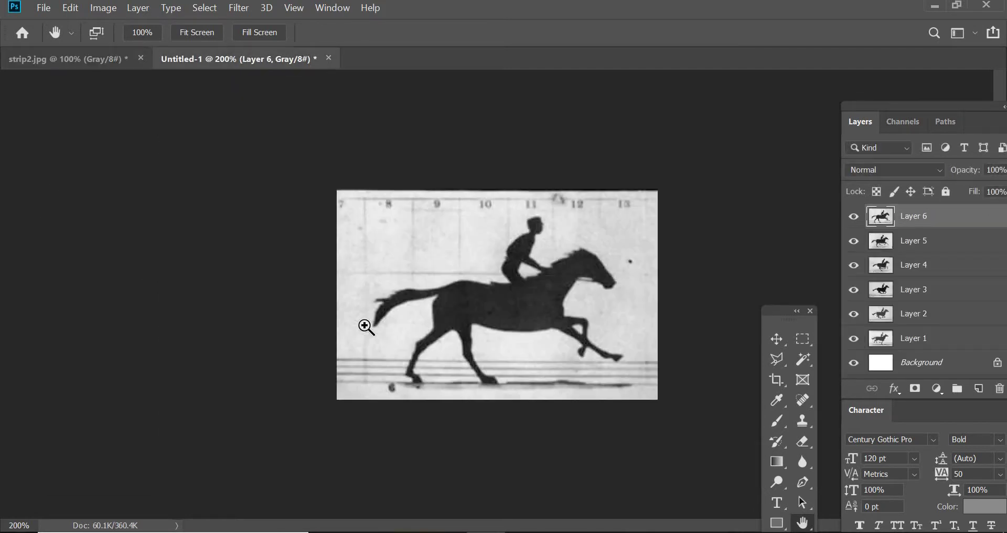
pyautogui.hotkey('ctrl', 'v')
# Shift the strip2.jpg selection across to the eighth horse frame, copy it and paste it into Untitled-1 as a new layer.
pyautogui.click(77, 64)
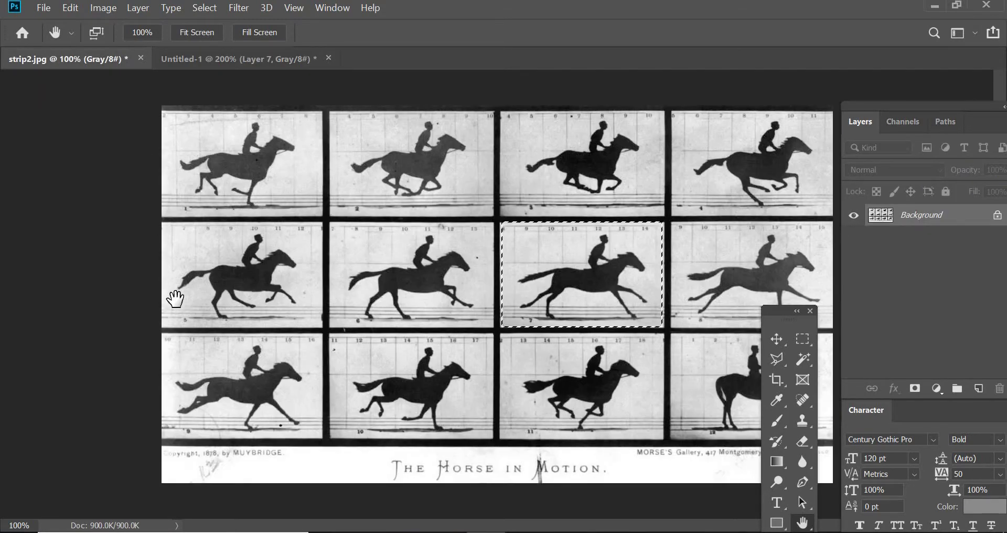
pyautogui.hotkey('shift', 'Right')
pyautogui.hotkey('shift', 'Right')
pyautogui.hotkey('shift', 'Right')
pyautogui.hotkey('shift', 'Right')
pyautogui.hotkey('shift', 'Right')
pyautogui.hotkey('shift', 'Right')
pyautogui.hotkey('shift', 'Right')
pyautogui.hotkey('shift', 'Right')
pyautogui.hotkey('shift', 'Right')
pyautogui.hotkey('shift', 'Right')
pyautogui.hotkey('shift', 'Right')
pyautogui.hotkey('shift', 'Right')
pyautogui.hotkey('shift', 'Right')
pyautogui.hotkey('shift', 'Right')
pyautogui.hotkey('shift', 'Right')
pyautogui.hotkey('shift', 'Right')
pyautogui.hotkey('shift', 'Right')
pyautogui.hotkey('shift', 'Right')
pyautogui.hotkey('shift', 'Right')
pyautogui.hotkey('shift', 'Right')
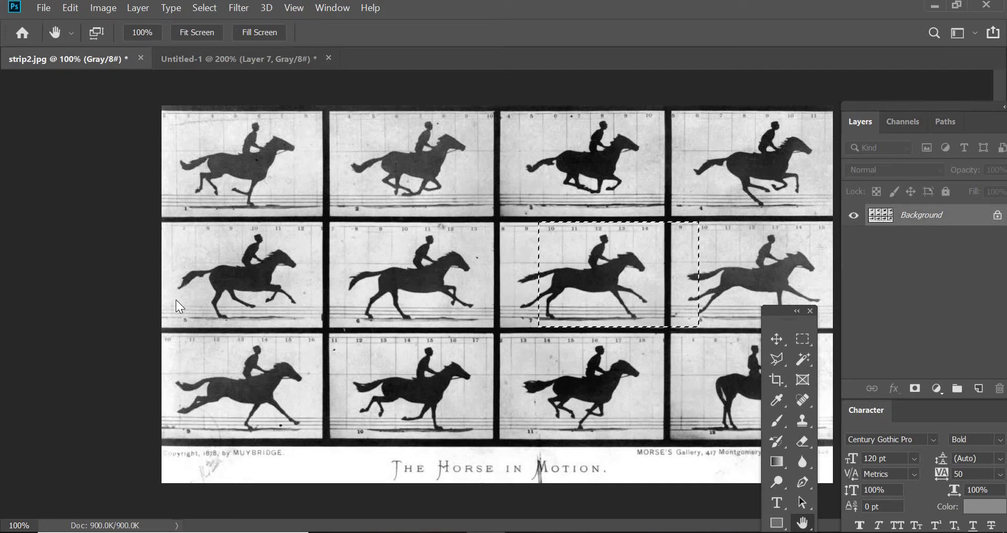
pyautogui.hotkey('shift', 'Right')
pyautogui.hotkey('shift', 'Right')
pyautogui.hotkey('shift', 'Right')
pyautogui.hotkey('shift', 'Right')
pyautogui.hotkey('shift', 'Right')
pyautogui.hotkey('shift', 'Right')
pyautogui.hotkey('shift', 'Right')
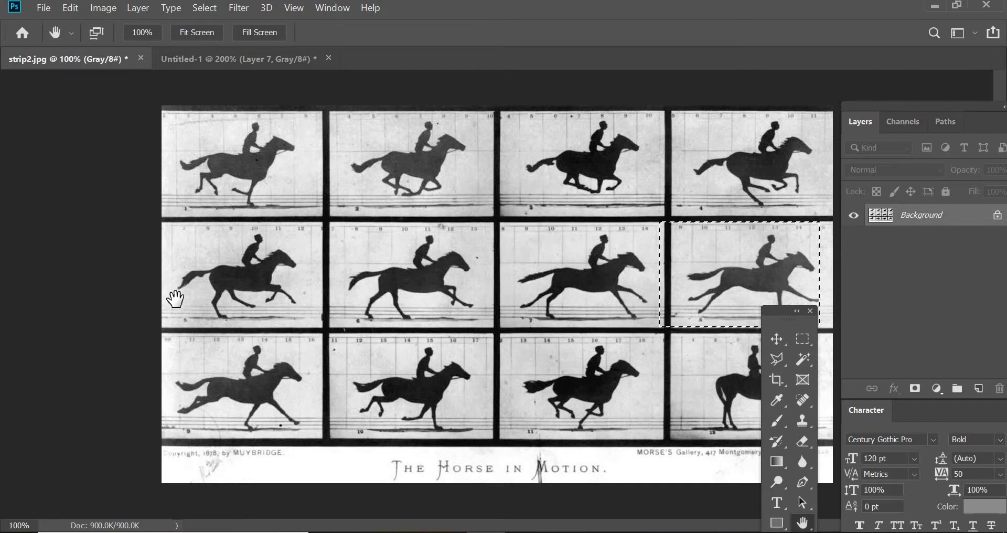
pyautogui.press('Right')
pyautogui.press('Right')
pyautogui.press('Right')
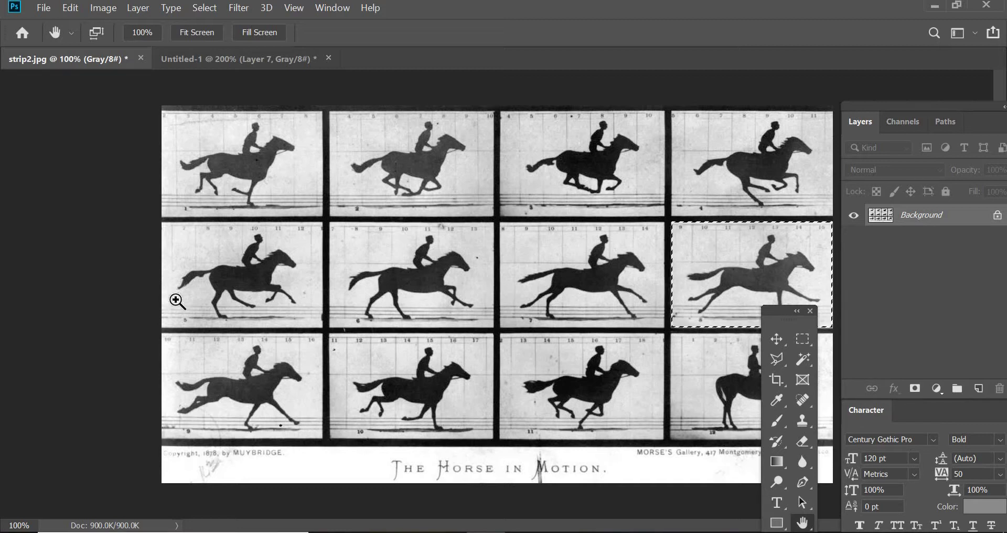
pyautogui.click(208, 62)
pyautogui.hotkey('ctrl', 'v')
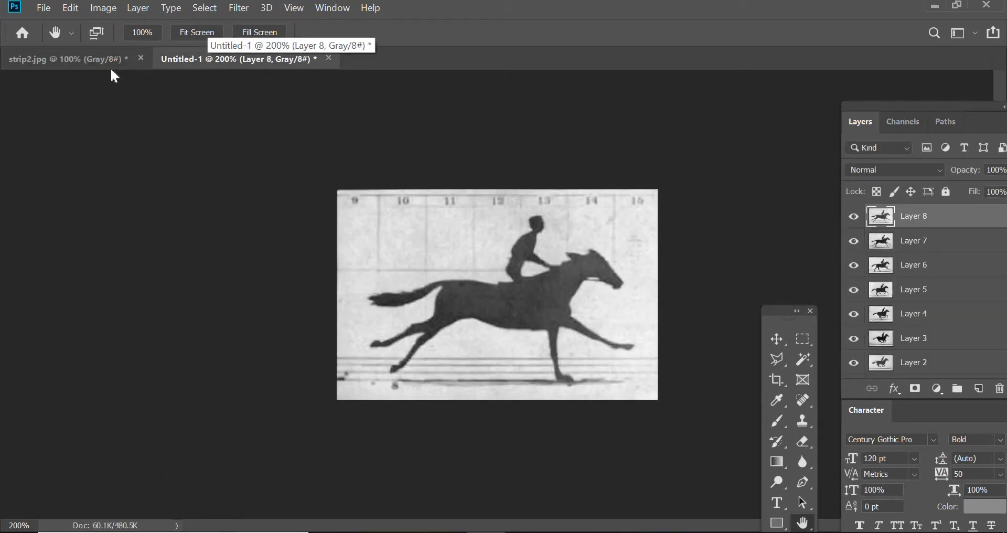
# Move the same-sized strip2.jpg selection to the ninth horse frame at the start of the third row, copy it and paste it into Untitled-1 as a new layer.
pyautogui.hotkey('ctrl', 'Tab')
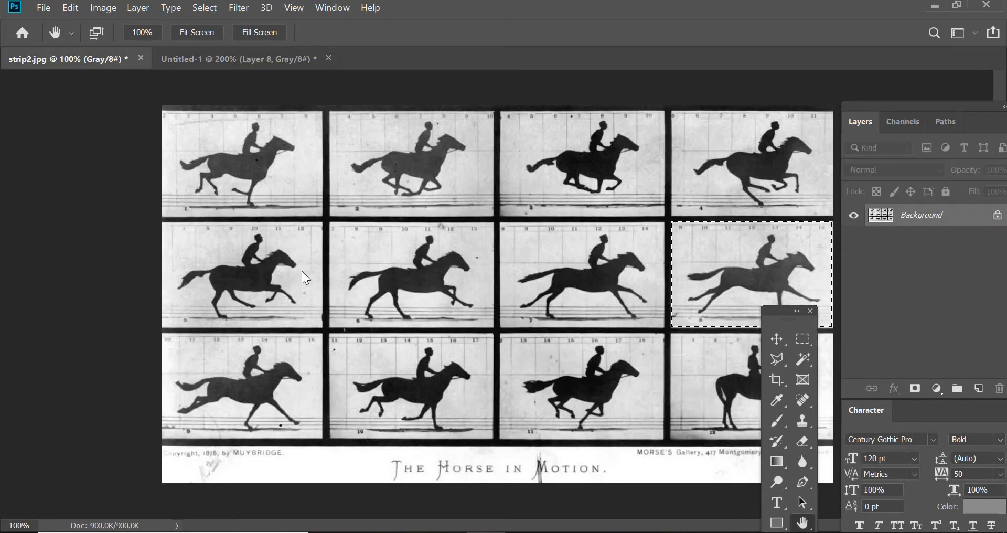
pyautogui.hotkey('shift', 'Down')
pyautogui.hotkey('shift', 'Down')
pyautogui.hotkey('shift', 'Down')
pyautogui.hotkey('shift', 'Down')
pyautogui.hotkey('shift', 'Down')
pyautogui.hotkey('shift', 'Down')
pyautogui.hotkey('shift', 'Down')
pyautogui.hotkey('shift', 'Down')
pyautogui.hotkey('shift', 'Down')
pyautogui.hotkey('shift', 'Down')
pyautogui.hotkey('shift', 'Down')
pyautogui.hotkey('shift', 'Down')
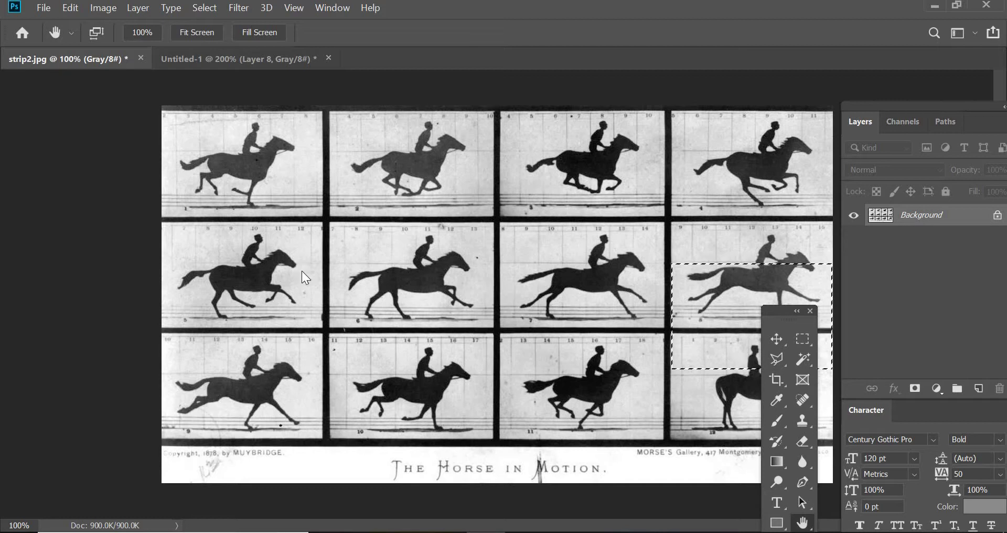
pyautogui.hotkey('shift', 'Down')
pyautogui.hotkey('shift', 'Down')
pyautogui.hotkey('shift', 'Down')
pyautogui.hotkey('shift', 'Left')
pyautogui.hotkey('shift', 'Left')
pyautogui.hotkey('shift', 'Left')
pyautogui.hotkey('shift', 'Left')
pyautogui.hotkey('shift', 'Left')
pyautogui.hotkey('shift', 'Left')
pyautogui.hotkey('shift', 'Left')
pyautogui.hotkey('shift', 'Left')
pyautogui.hotkey('shift', 'Left')
pyautogui.hotkey('shift', 'Left')
pyautogui.hotkey('shift', 'Left')
pyautogui.hotkey('shift', 'Left')
pyautogui.hotkey('shift', 'Left')
pyautogui.hotkey('shift', 'Left')
pyautogui.hotkey('shift', 'Left')
pyautogui.hotkey('shift', 'Left')
pyautogui.hotkey('shift', 'Left')
pyautogui.hotkey('shift', 'Left')
pyautogui.hotkey('shift', 'Left')
pyautogui.hotkey('shift', 'Left')
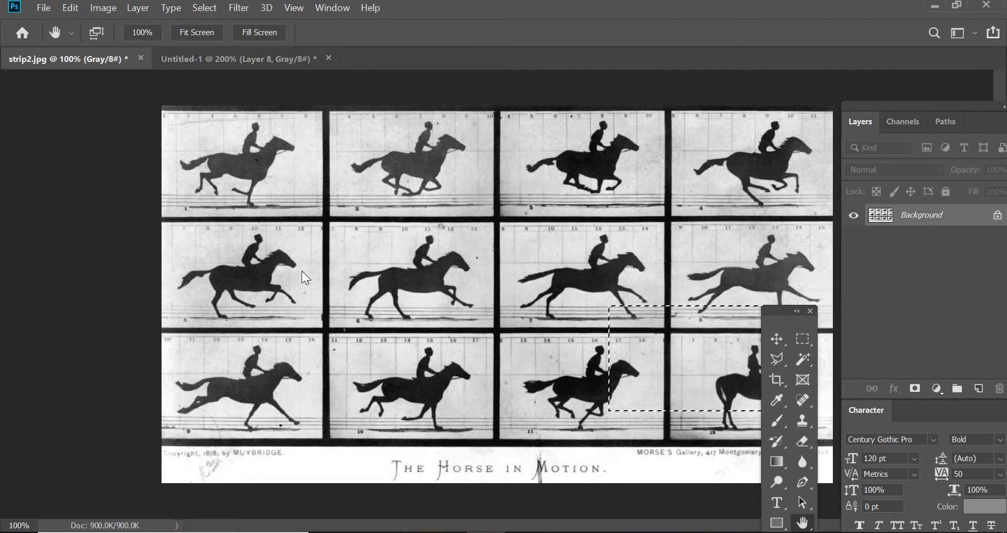
pyautogui.hotkey('shift', 'Left')
pyautogui.hotkey('shift', 'Left')
pyautogui.hotkey('shift', 'Left')
pyautogui.hotkey('shift', 'Left')
pyautogui.hotkey('shift', 'Left')
pyautogui.hotkey('shift', 'Left')
pyautogui.hotkey('shift', 'Left')
pyautogui.hotkey('shift', 'Left')
pyautogui.hotkey('shift', 'Left')
pyautogui.hotkey('shift', 'Left')
pyautogui.hotkey('shift', 'Left')
pyautogui.hotkey('shift', 'Left')
pyautogui.hotkey('shift', 'Left')
pyautogui.hotkey('shift', 'Left')
pyautogui.hotkey('shift', 'Left')
pyautogui.hotkey('shift', 'Left')
pyautogui.hotkey('shift', 'Left')
pyautogui.hotkey('shift', 'Left')
pyautogui.hotkey('shift', 'Left')
pyautogui.hotkey('shift', 'Left')
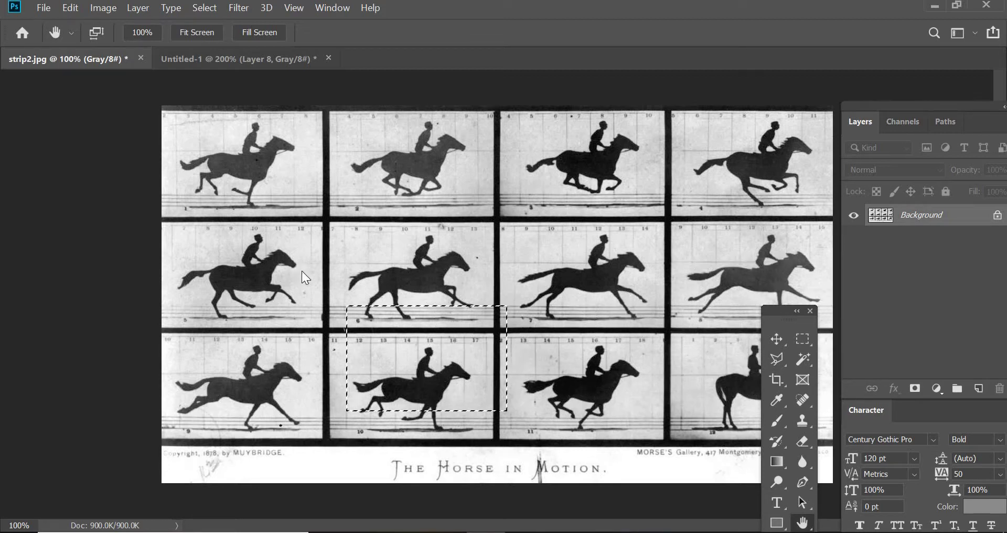
pyautogui.hotkey('shift', 'Left')
pyautogui.hotkey('shift', 'Left')
pyautogui.hotkey('shift', 'Left')
pyautogui.hotkey('shift', 'Left')
pyautogui.hotkey('shift', 'Left')
pyautogui.hotkey('shift', 'Left')
pyautogui.hotkey('shift', 'Left')
pyautogui.hotkey('shift', 'Left')
pyautogui.hotkey('shift', 'Left')
pyautogui.hotkey('shift', 'Left')
pyautogui.hotkey('shift', 'Left')
pyautogui.hotkey('shift', 'Left')
pyautogui.hotkey('shift', 'Left')
pyautogui.hotkey('shift', 'Left')
pyautogui.hotkey('shift', 'Left')
pyautogui.hotkey('shift', 'Left')
pyautogui.hotkey('shift', 'Left')
pyautogui.hotkey('shift', 'Left')
pyautogui.hotkey('shift', 'Left')
pyautogui.hotkey('shift', 'Left')
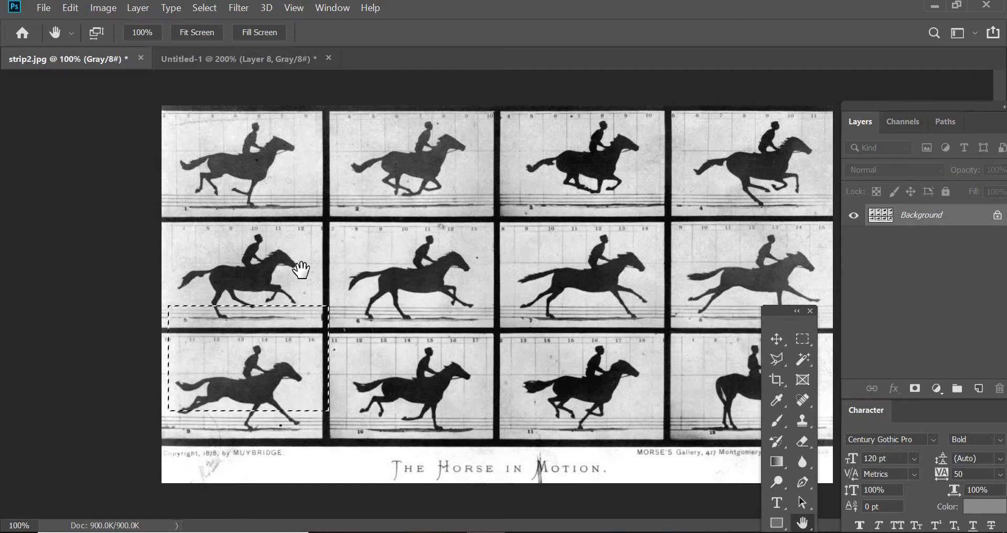
pyautogui.hotkey('shift', 'Down')
pyautogui.hotkey('shift', 'Down')
pyautogui.hotkey('shift', 'Down')
pyautogui.hotkey('shift', 'Down')
pyautogui.hotkey('shift', 'Down')
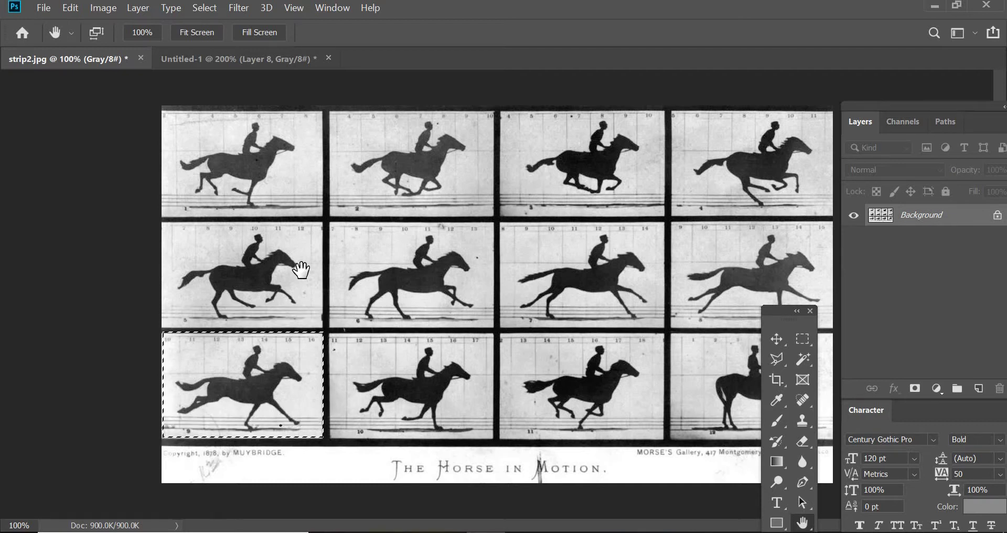
pyautogui.press('Left')
pyautogui.press('Left')
pyautogui.press('Down')
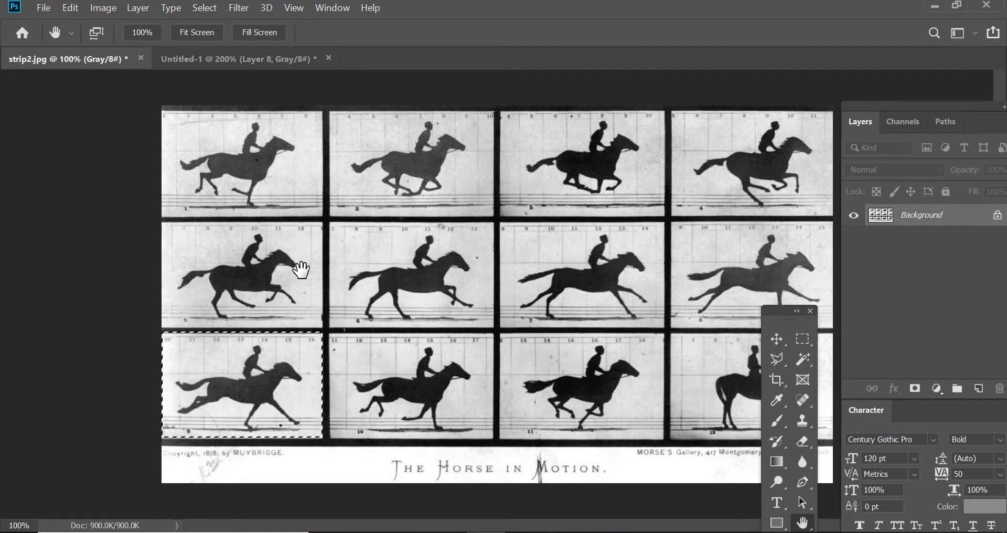
pyautogui.click(221, 57)
pyautogui.hotkey('ctrl', 'v')
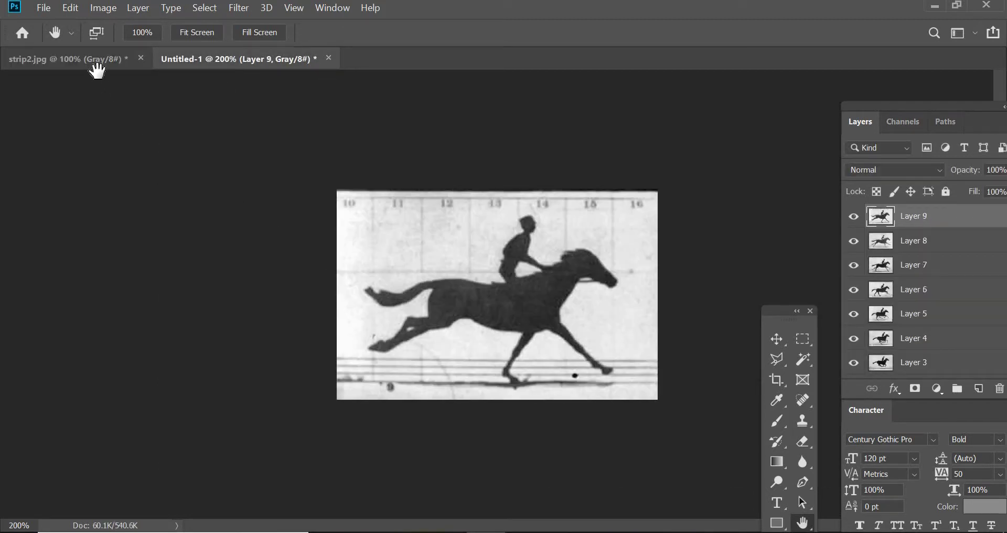
# Shift the strip2.jpg selection across to the tenth horse frame, copy it and paste it into Untitled-1 as a new layer.
pyautogui.hotkey('ctrl', 'Tab')
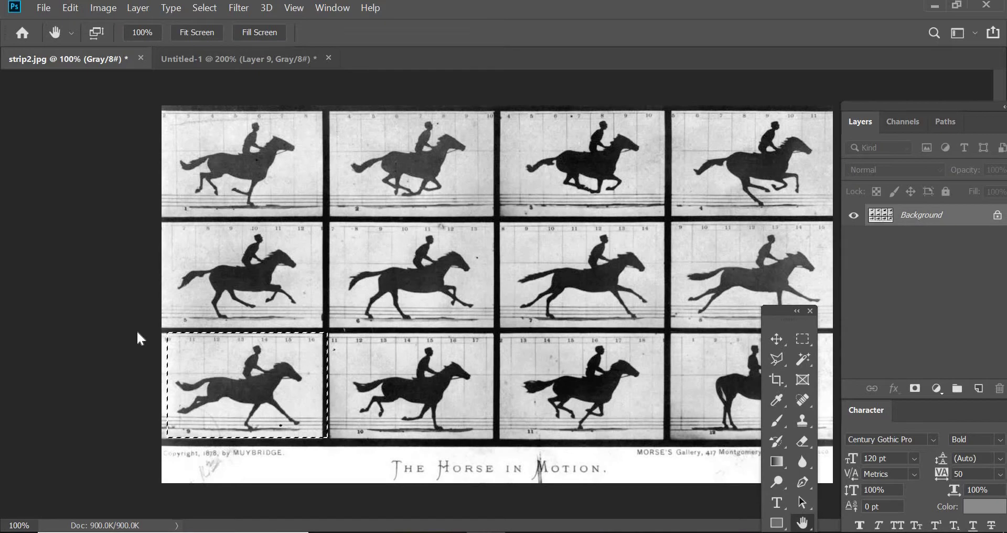
pyautogui.hotkey('shift', 'Right')
pyautogui.hotkey('shift', 'Right')
pyautogui.hotkey('shift', 'Right')
pyautogui.hotkey('shift', 'Right')
pyautogui.hotkey('shift', 'Right')
pyautogui.hotkey('shift', 'Right')
pyautogui.hotkey('shift', 'Right')
pyautogui.hotkey('shift', 'Right')
pyautogui.hotkey('shift', 'Right')
pyautogui.hotkey('shift', 'Right')
pyautogui.hotkey('shift', 'Right')
pyautogui.hotkey('shift', 'Right')
pyautogui.hotkey('shift', 'Right')
pyautogui.hotkey('shift', 'Right')
pyautogui.hotkey('shift', 'Right')
pyautogui.hotkey('shift', 'Right')
pyautogui.hotkey('shift', 'Right')
pyautogui.hotkey('shift', 'Right')
pyautogui.hotkey('shift', 'Right')
pyautogui.hotkey('shift', 'Right')
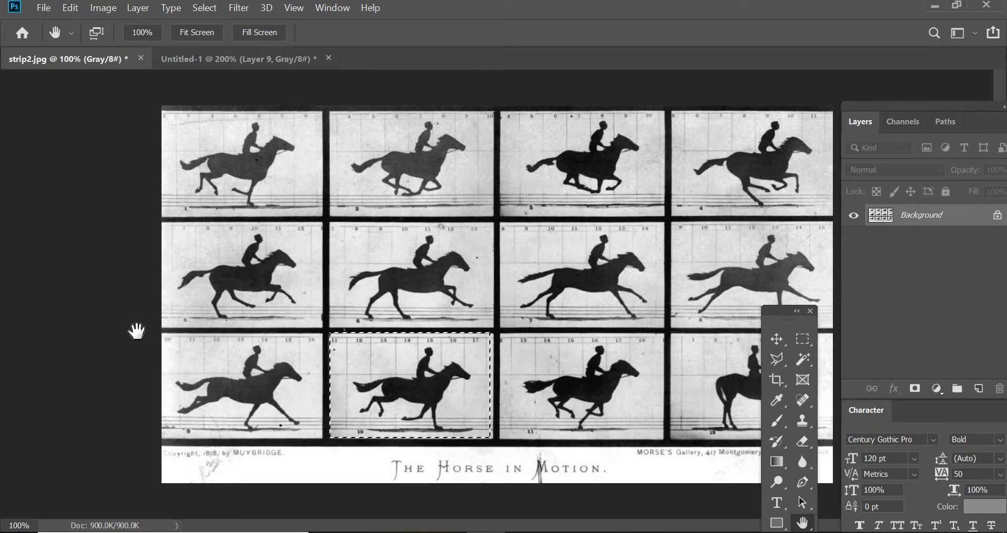
pyautogui.press('Right')
pyautogui.press('Right')
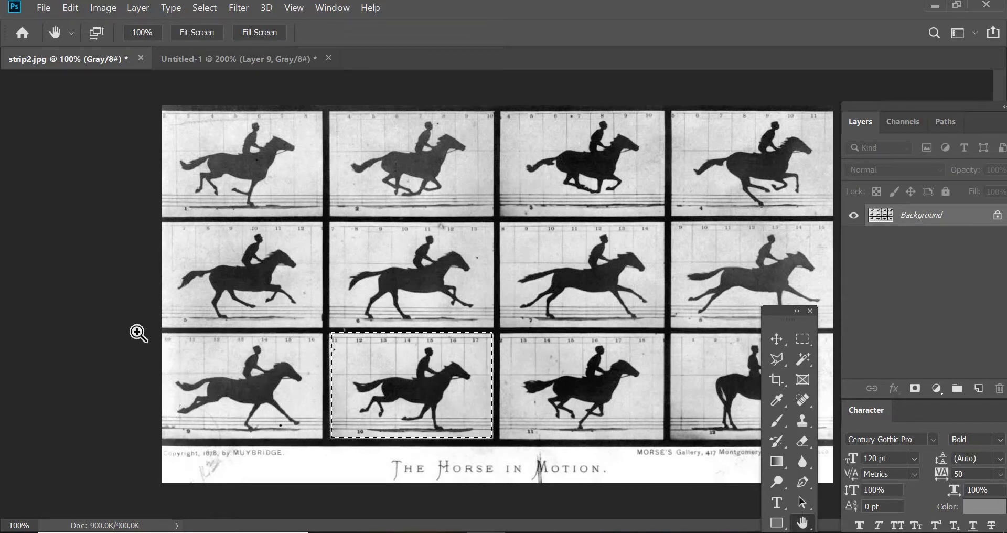
pyautogui.hotkey('ctrl', 'c')
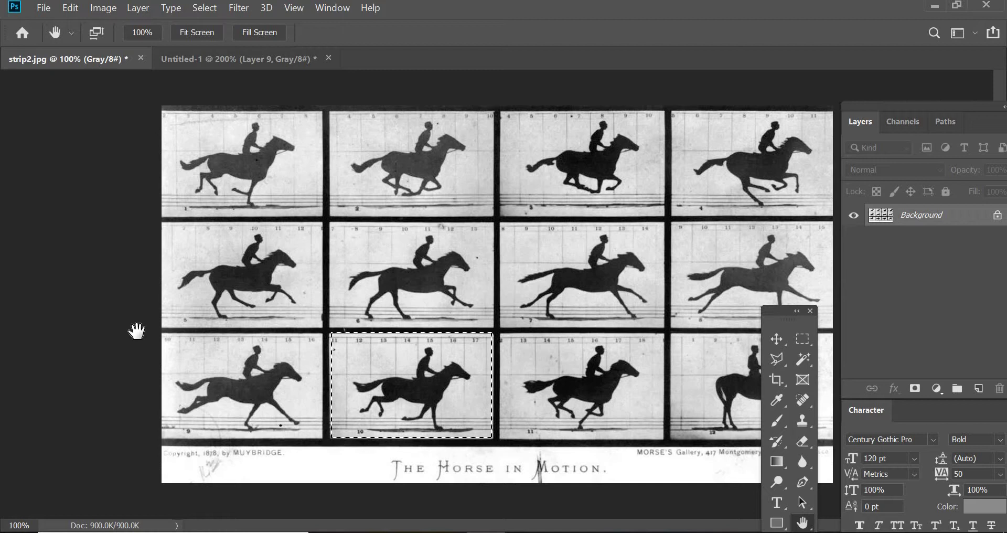
pyautogui.click(241, 55)
pyautogui.hotkey('ctrl', 'v')
pyautogui.click(83, 59)
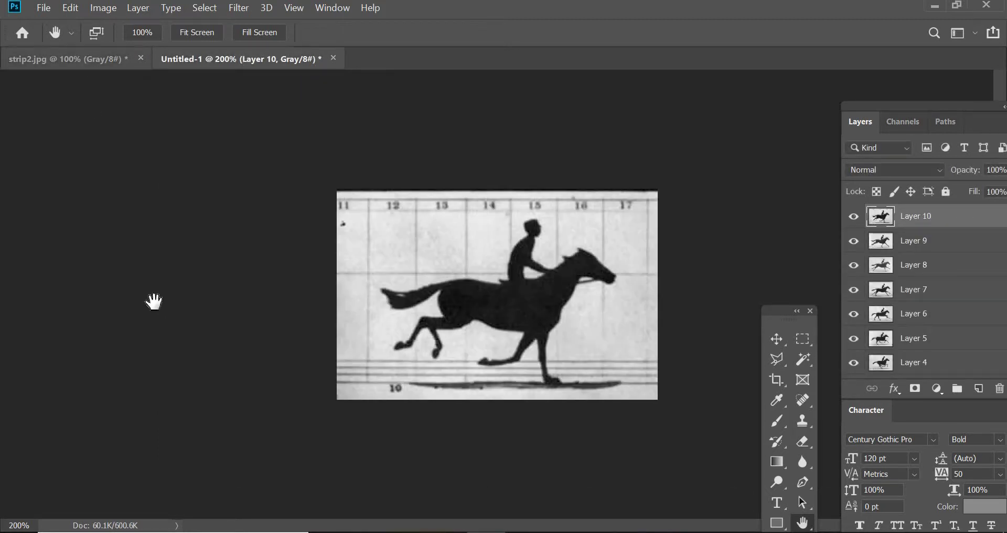
# Shift the strip2.jpg selection across to the eleventh horse frame, copy it and paste it into Untitled-1 as a new layer.
pyautogui.hotkey('shift', 'Right')
pyautogui.hotkey('shift', 'Right')
pyautogui.hotkey('shift', 'Right')
pyautogui.hotkey('shift', 'Right')
pyautogui.hotkey('shift', 'Right')
pyautogui.hotkey('shift', 'Right')
pyautogui.hotkey('shift', 'Right')
pyautogui.hotkey('shift', 'Right')
pyautogui.hotkey('shift', 'Right')
pyautogui.hotkey('shift', 'Right')
pyautogui.hotkey('shift', 'Right')
pyautogui.hotkey('shift', 'Right')
pyautogui.hotkey('shift', 'Right')
pyautogui.hotkey('shift', 'Right')
pyautogui.hotkey('shift', 'Right')
pyautogui.hotkey('shift', 'Right')
pyautogui.hotkey('shift', 'Right')
pyautogui.hotkey('shift', 'Right')
pyautogui.hotkey('shift', 'Right')
pyautogui.hotkey('shift', 'Right')
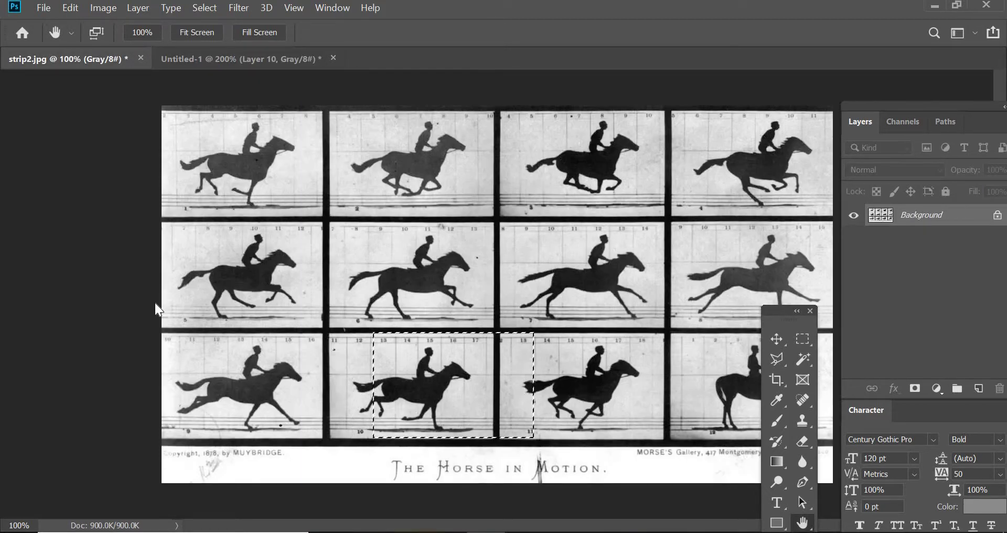
pyautogui.hotkey('shift', 'Right')
pyautogui.hotkey('shift', 'Right')
pyautogui.hotkey('shift', 'Right')
pyautogui.hotkey('shift', 'Right')
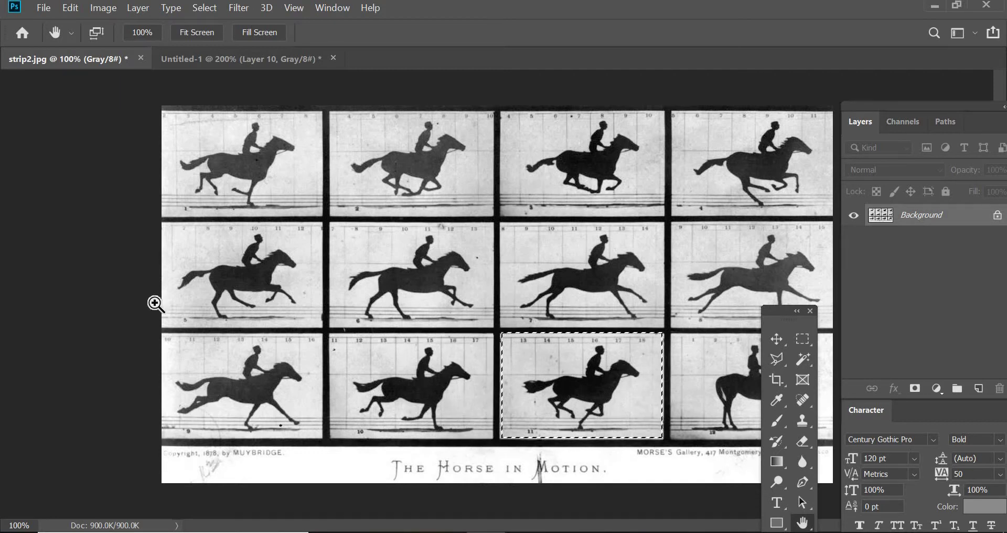
pyautogui.click(238, 57)
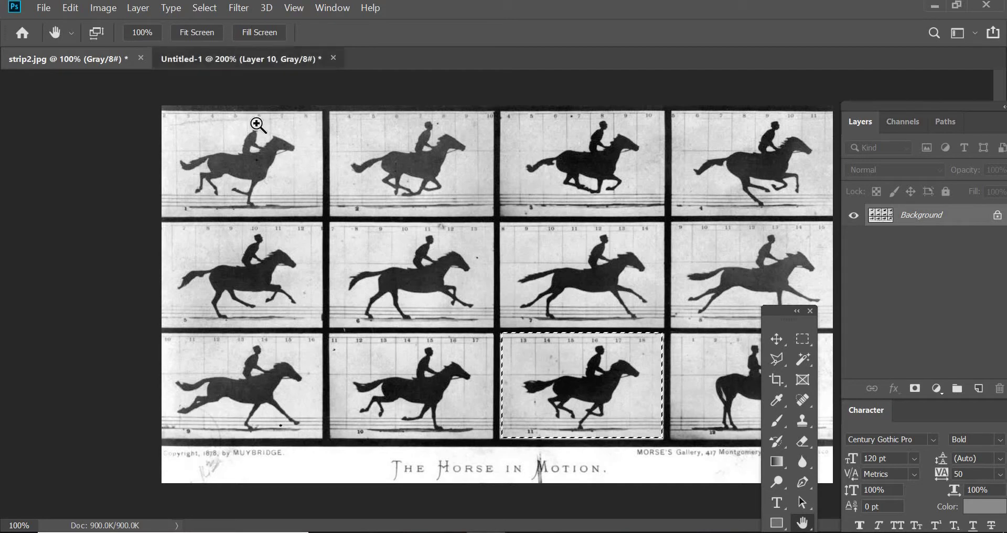
pyautogui.hotkey('ctrl', 'v')
# Copy the twelfth, standing-horse frame from strip2.jpg into Untitled-1 as a new layer, and delete that layer again.
pyautogui.hotkey('ctrl', 'Tab')
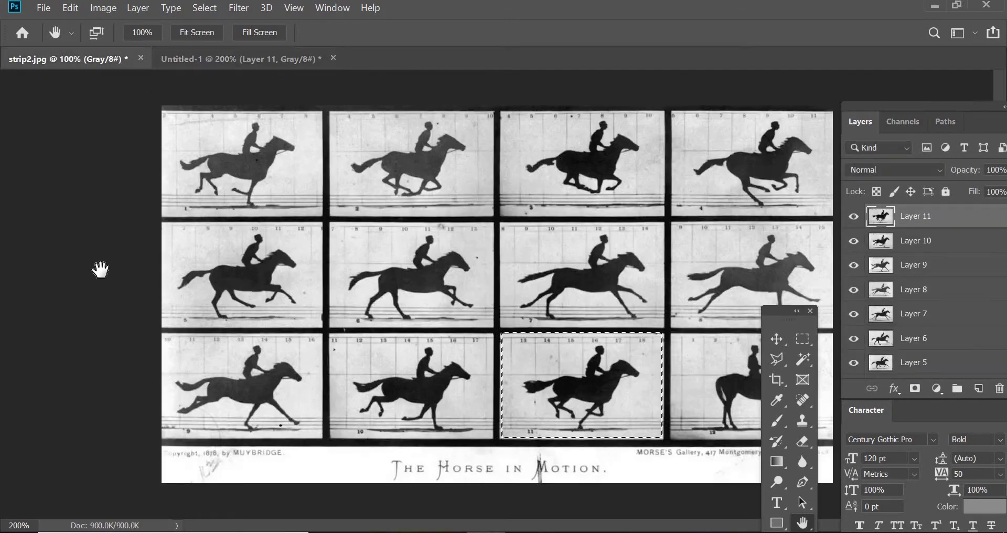
pyautogui.hotkey('shift', 'Right')
pyautogui.hotkey('shift', 'Right')
pyautogui.hotkey('shift', 'Right')
pyautogui.hotkey('shift', 'Right')
pyautogui.hotkey('shift', 'Right')
pyautogui.hotkey('shift', 'Right')
pyautogui.hotkey('shift', 'Right')
pyautogui.hotkey('shift', 'Right')
pyautogui.hotkey('shift', 'Right')
pyautogui.hotkey('shift', 'Right')
pyautogui.hotkey('shift', 'Right')
pyautogui.hotkey('shift', 'Right')
pyautogui.hotkey('shift', 'Right')
pyautogui.hotkey('shift', 'Right')
pyautogui.hotkey('shift', 'Right')
pyautogui.hotkey('shift', 'Right')
pyautogui.hotkey('shift', 'Right')
pyautogui.hotkey('shift', 'Right')
pyautogui.hotkey('shift', 'Right')
pyautogui.hotkey('shift', 'Right')
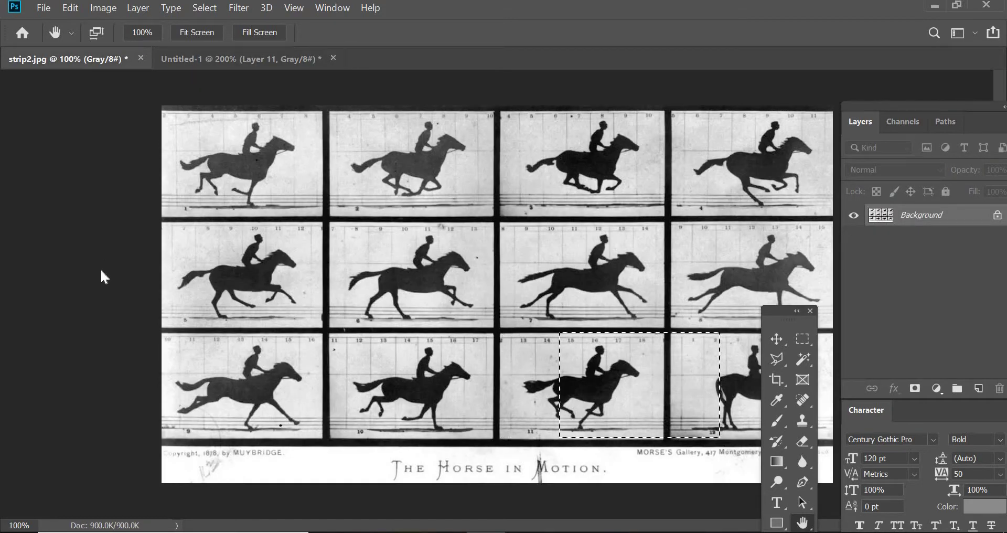
pyautogui.hotkey('shift', 'Right')
pyautogui.hotkey('shift', 'Right')
pyautogui.hotkey('shift', 'Right')
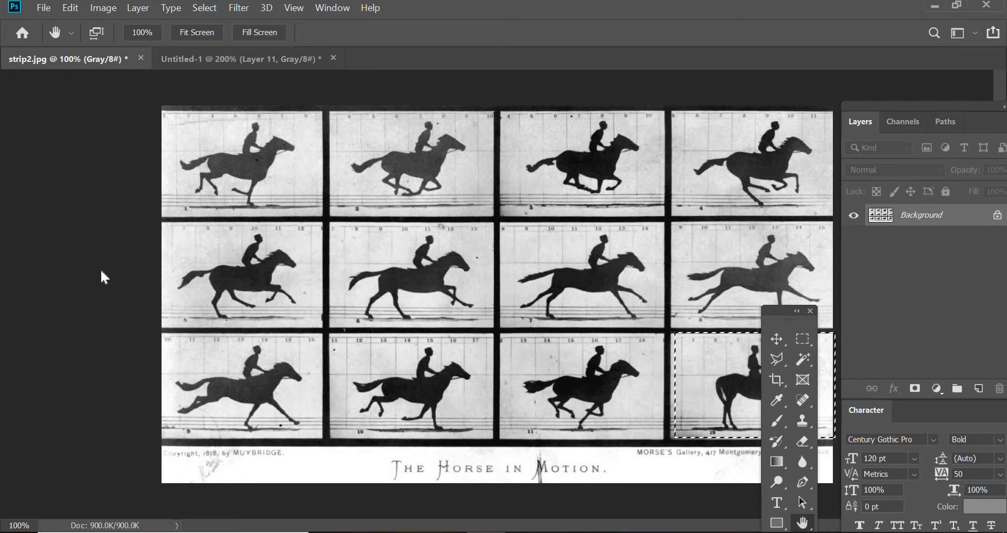
pyautogui.hotkey('shift', 'Left')
pyautogui.press('Right')
pyautogui.press('Right')
pyautogui.press('Right')
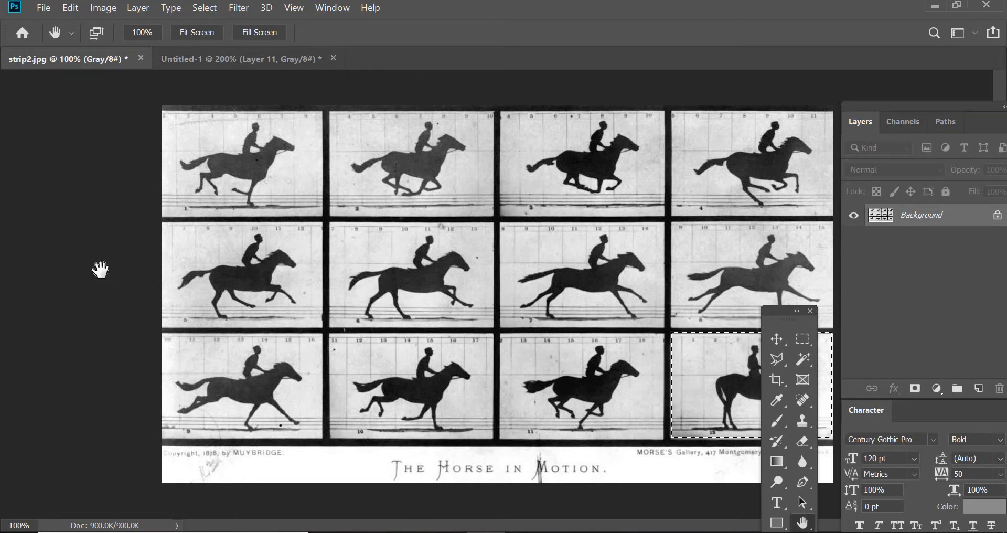
pyautogui.click(243, 59)
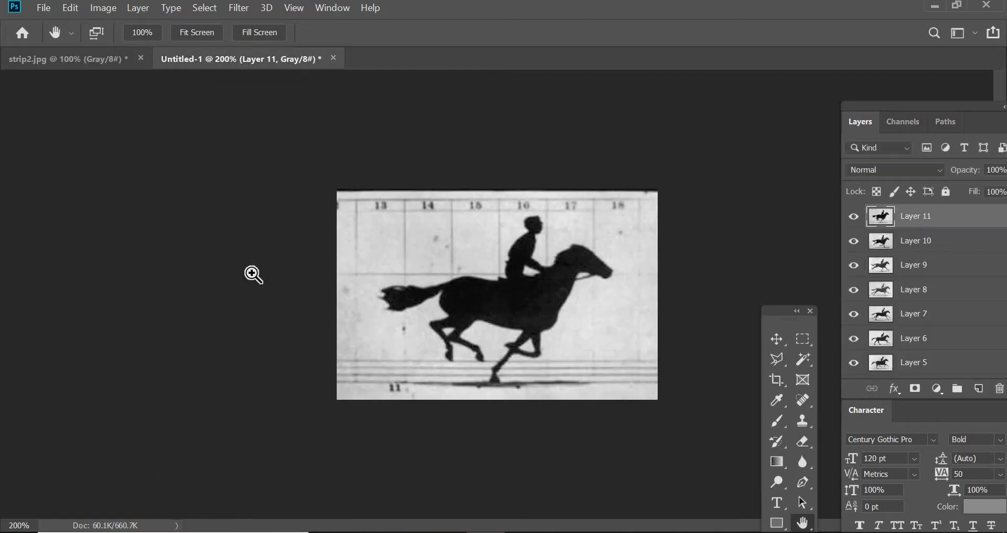
pyautogui.hotkey('ctrl', 'v')
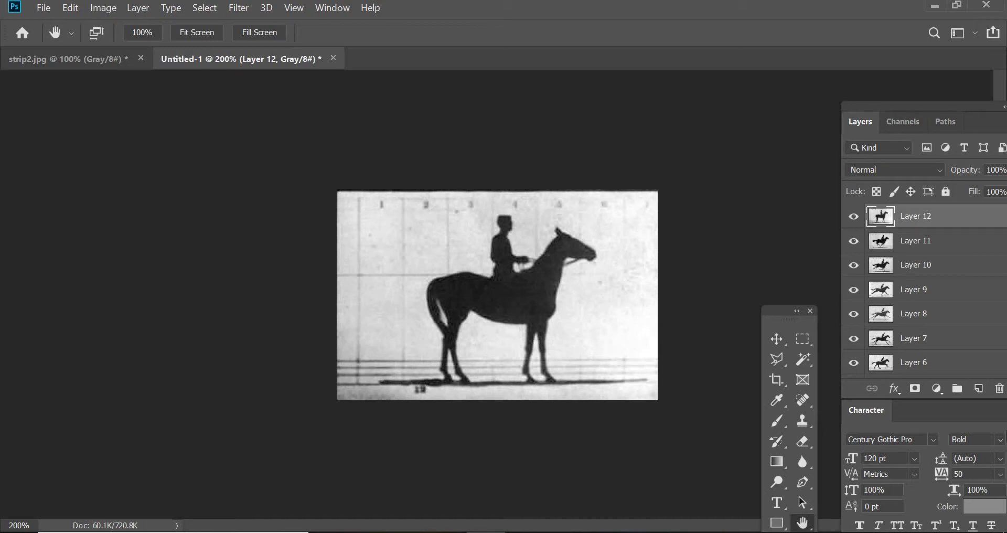
pyautogui.click(1000, 388)
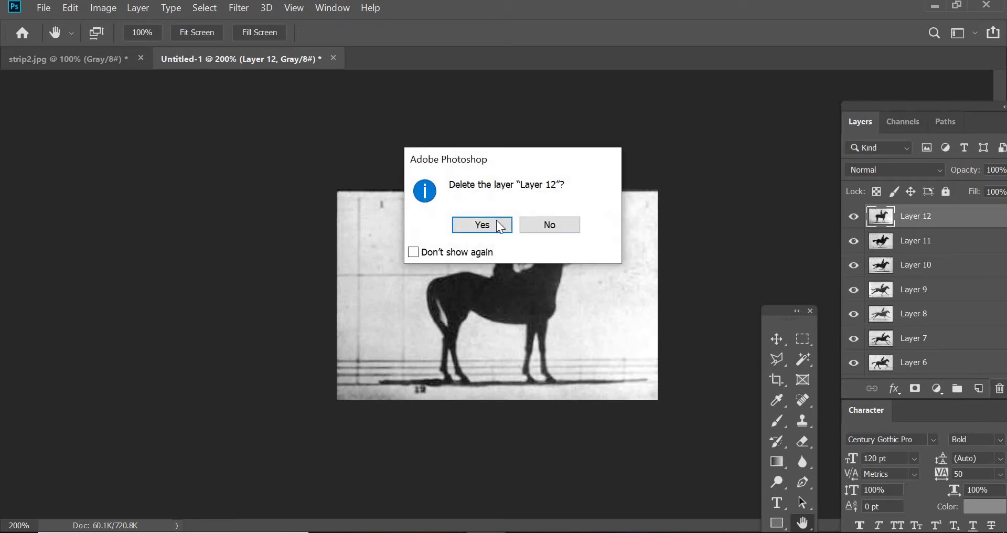
pyautogui.click(496, 221)
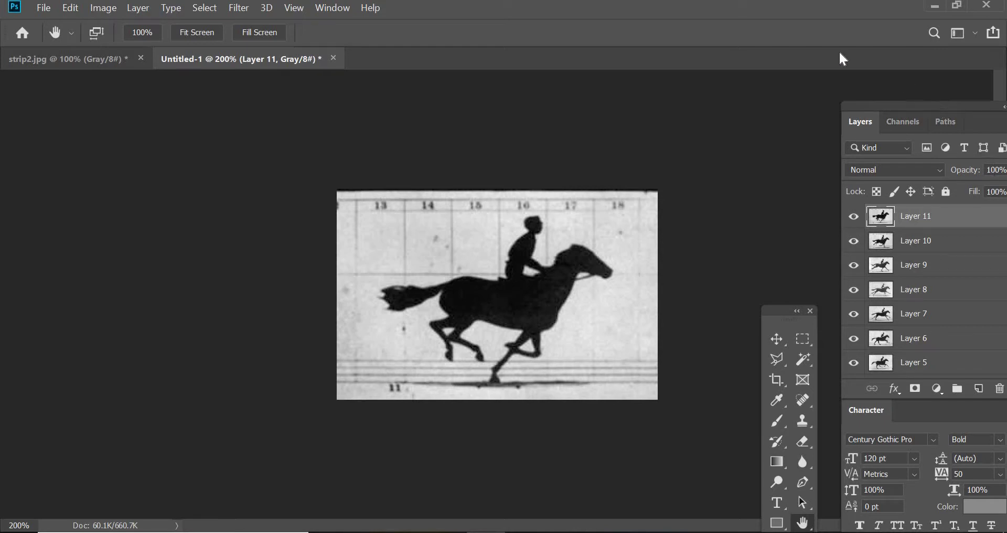
# Open the Timeline for Untitled-1 and create a video timeline from the eleven horse layers.
pyautogui.moveTo(941, 105); pyautogui.dragTo(907, 70)
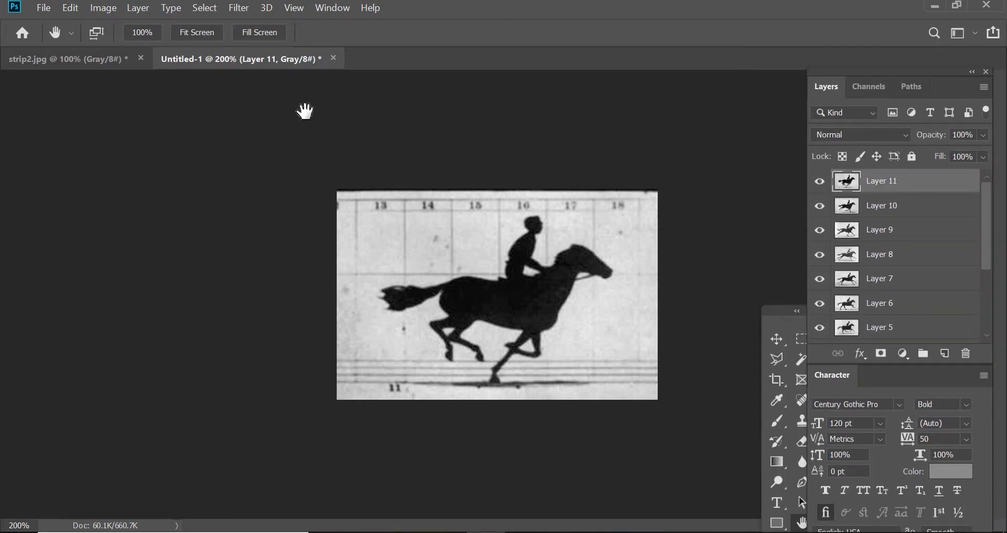
pyautogui.click(330, 9)
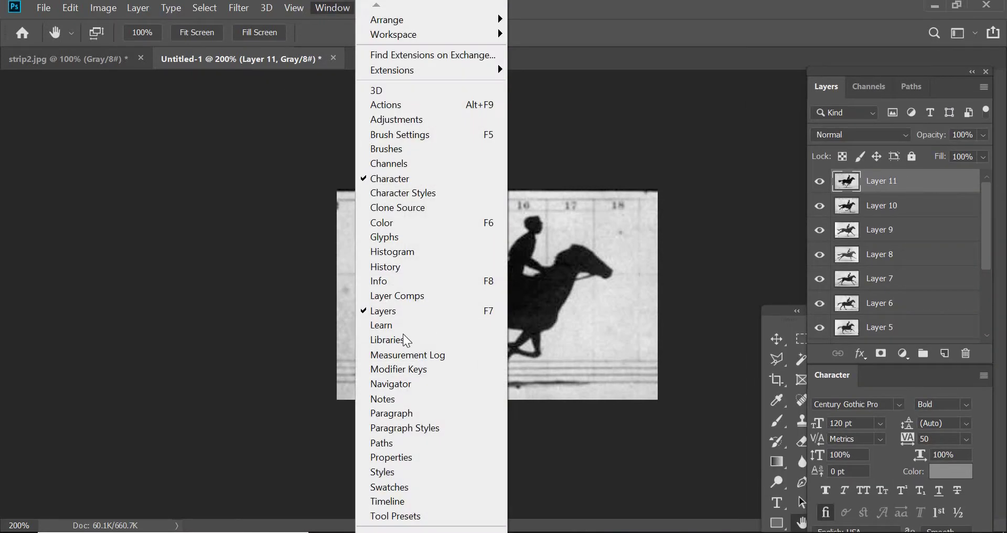
pyautogui.click(408, 507)
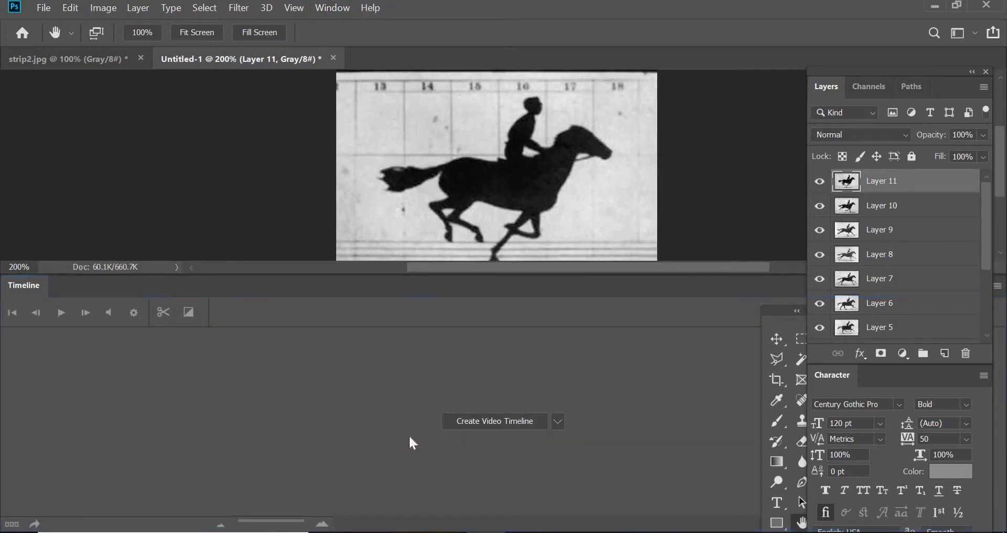
pyautogui.click(505, 426)
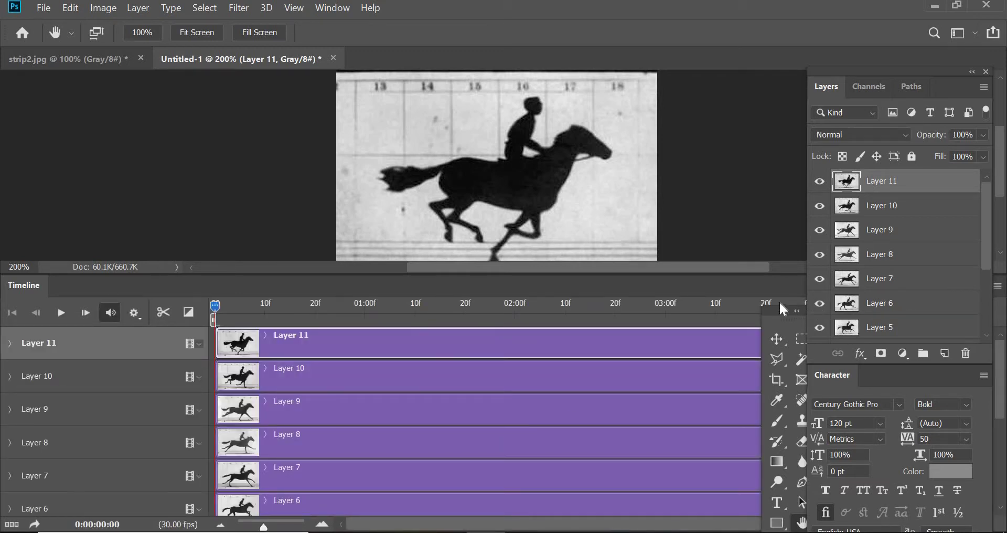
pyautogui.scroll(-5, 339, 411)
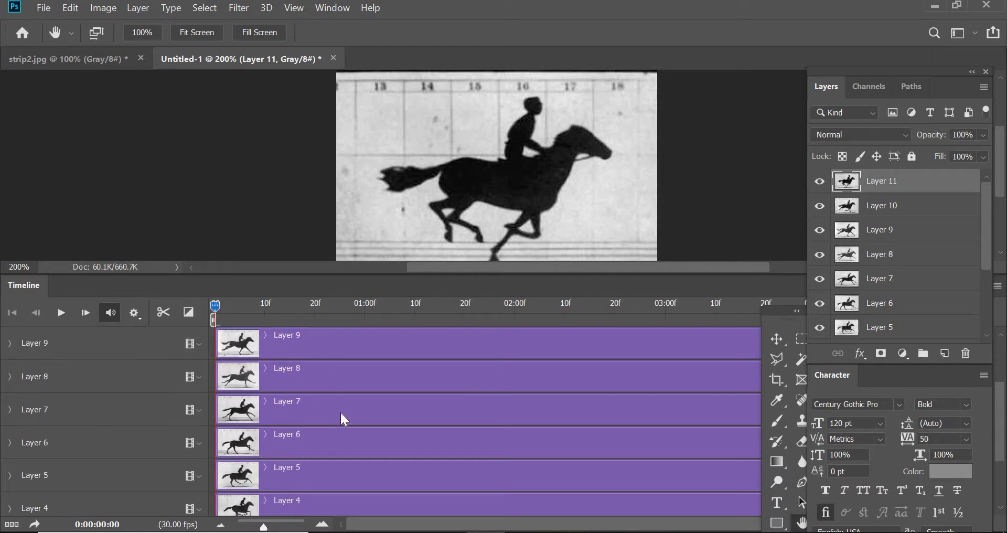
pyautogui.scroll(5, 367, 411)
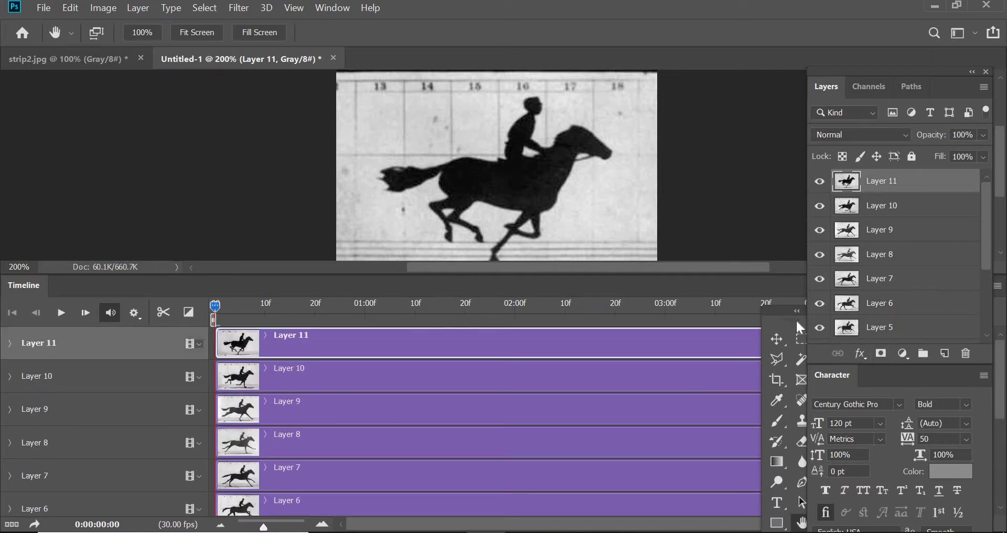
# Close the floating toolbox and the Layers and Character panel group so the whole timeline is uncovered.
pyautogui.moveTo(783, 307); pyautogui.dragTo(26, 52)
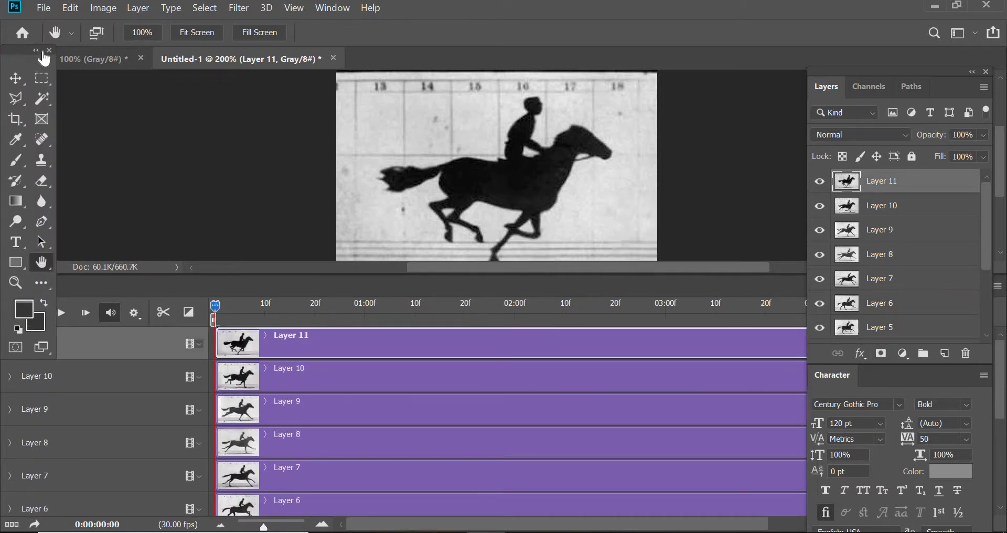
pyautogui.click(49, 51)
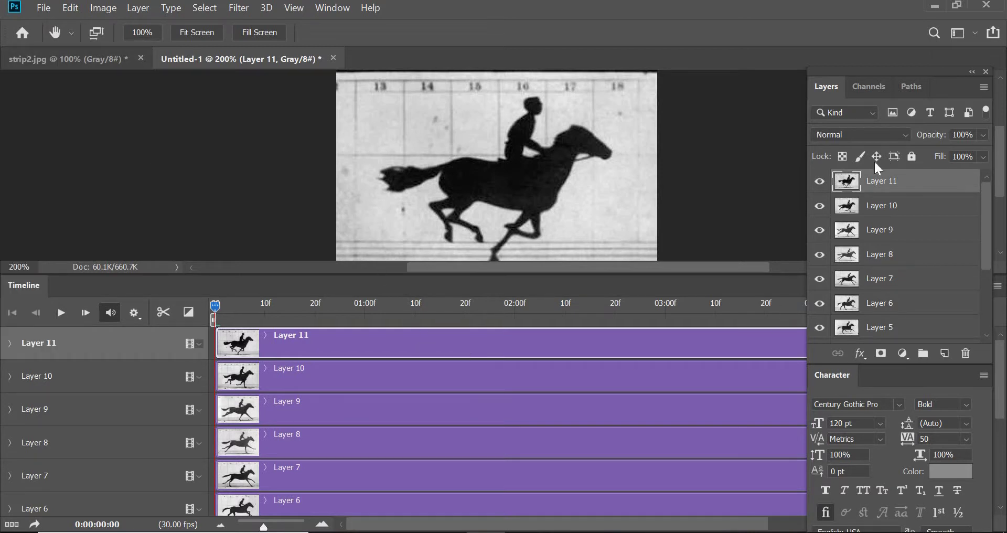
pyautogui.click(986, 71)
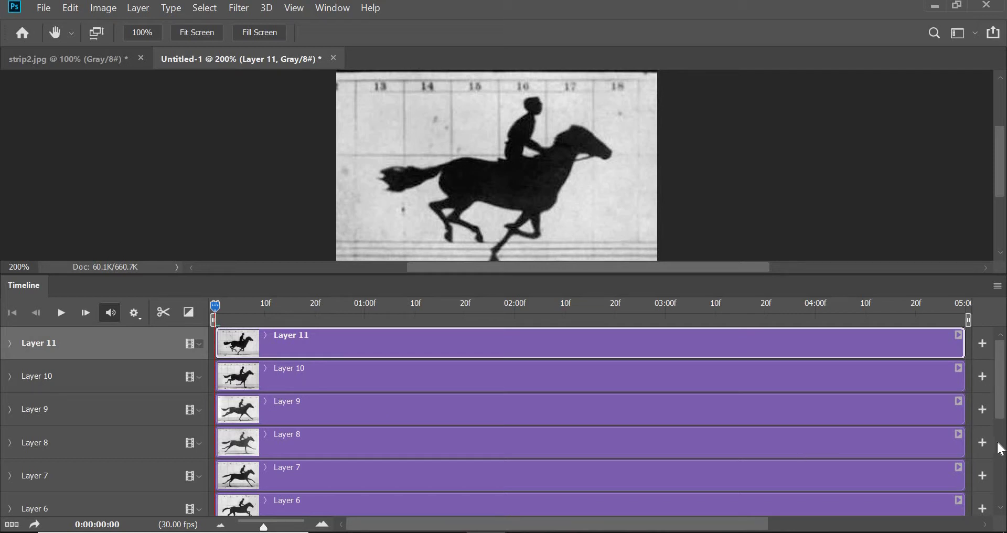
# Examine the stacked layer clips, the timeline's frame scale and the playhead's travel along the timeline.
pyautogui.moveTo(999, 394); pyautogui.dragTo(1005, 477)
pyautogui.moveTo(1006, 370)
pyautogui.mouseDown()
pyautogui.moveTo(1005, 447)
pyautogui.moveTo(1006, 363)
pyautogui.mouseUp()
pyautogui.moveTo(264, 528); pyautogui.dragTo(344, 520)
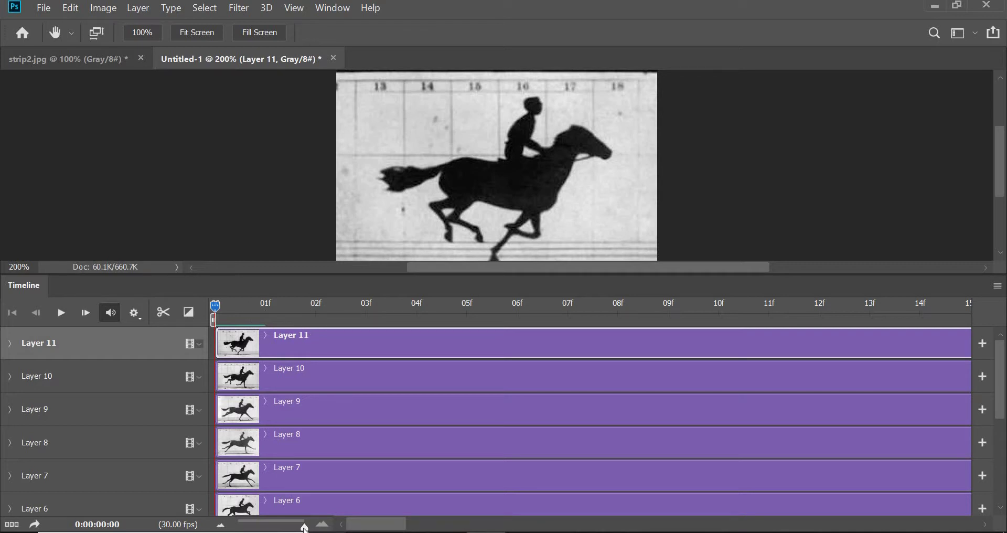
pyautogui.moveTo(304, 526); pyautogui.dragTo(262, 527)
pyautogui.moveTo(218, 304); pyautogui.dragTo(794, 355)
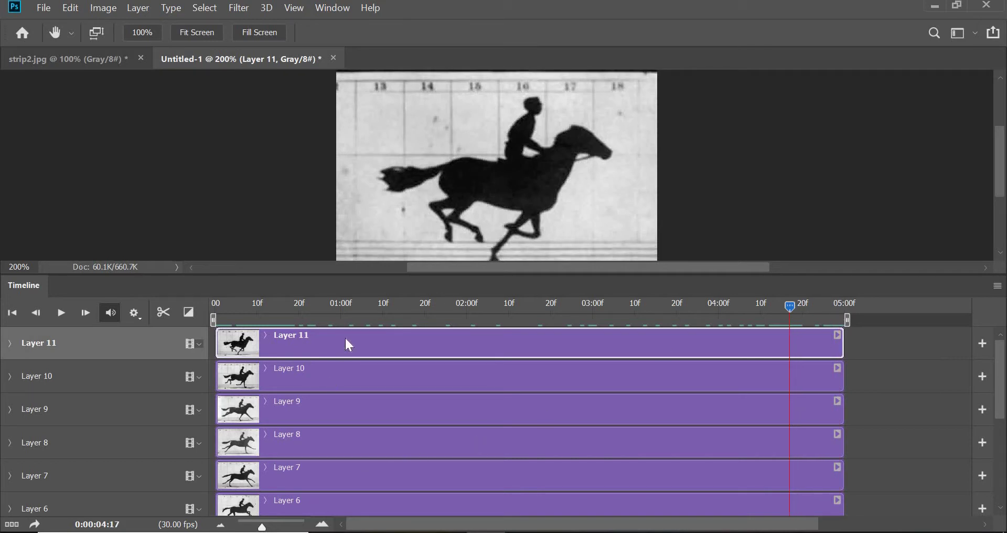
# Place the timeline playhead at exactly one second (0:00:01:00).
pyautogui.click(339, 305)
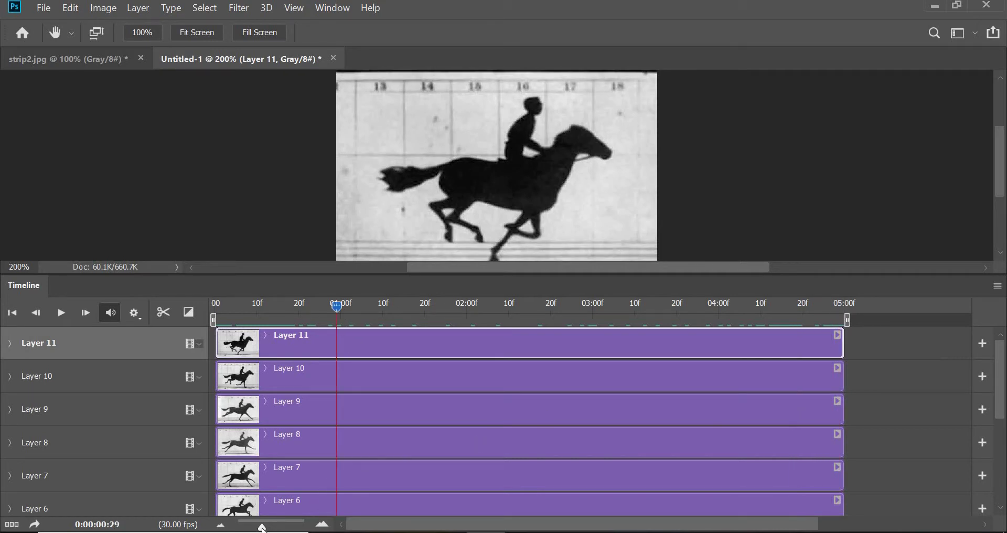
pyautogui.moveTo(263, 527); pyautogui.dragTo(300, 530)
pyautogui.click(321, 526)
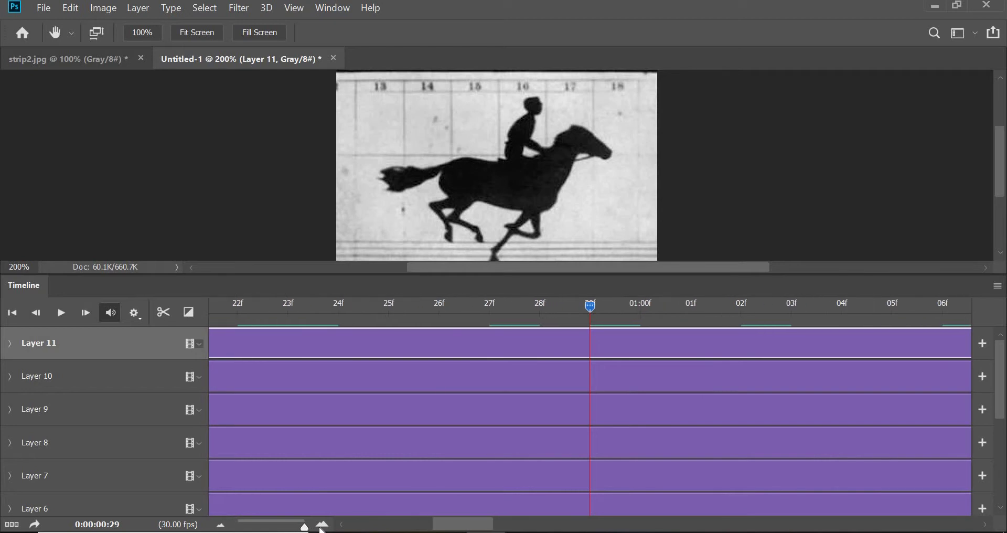
pyautogui.moveTo(594, 306); pyautogui.dragTo(628, 315)
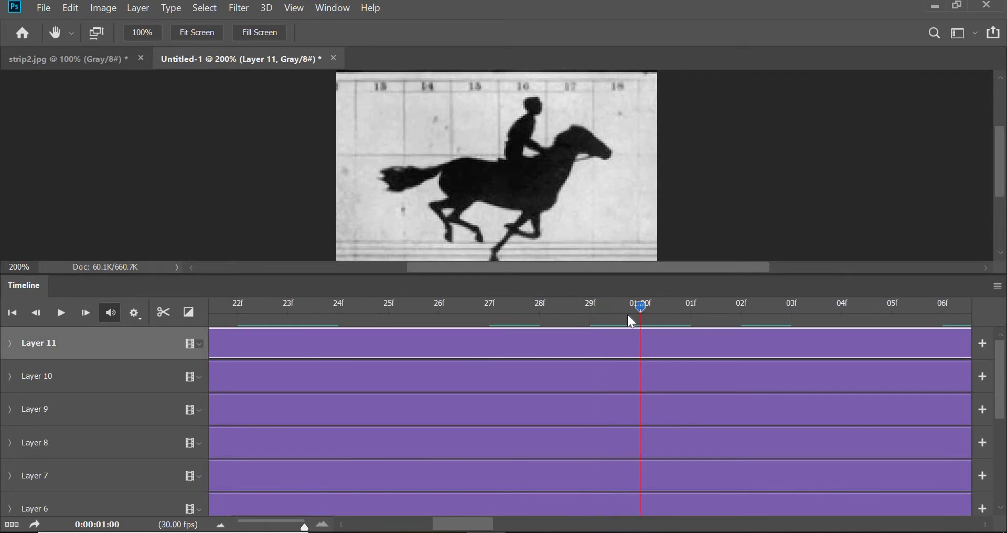
pyautogui.click(606, 318)
pyautogui.click(649, 320)
# Trim the ends of the Layer 11, Layer 10 and Layer 9 clips to a duration of 00:08 each.
pyautogui.moveTo(303, 528); pyautogui.dragTo(262, 531)
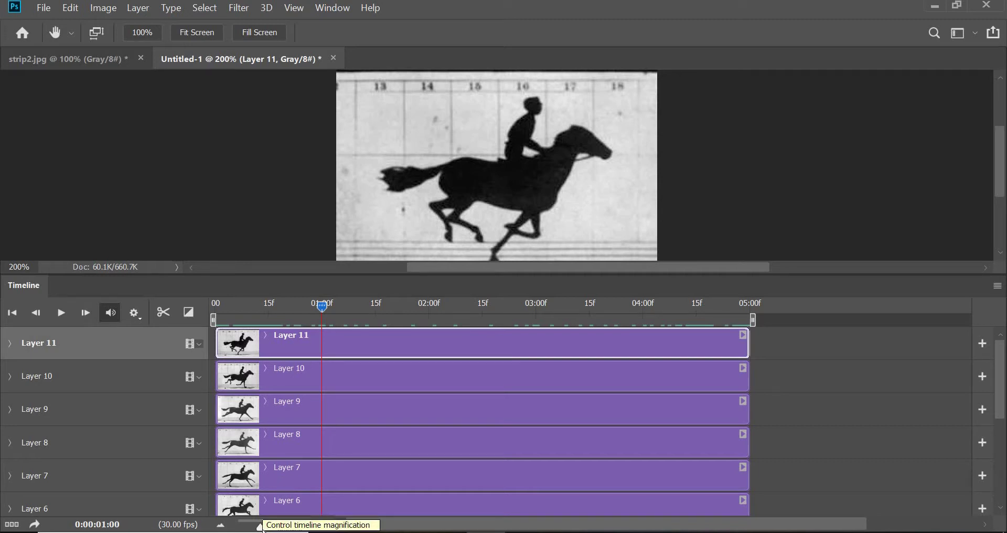
pyautogui.moveTo(258, 527)
pyautogui.mouseDown()
pyautogui.moveTo(250, 529)
pyautogui.moveTo(260, 529)
pyautogui.mouseUp()
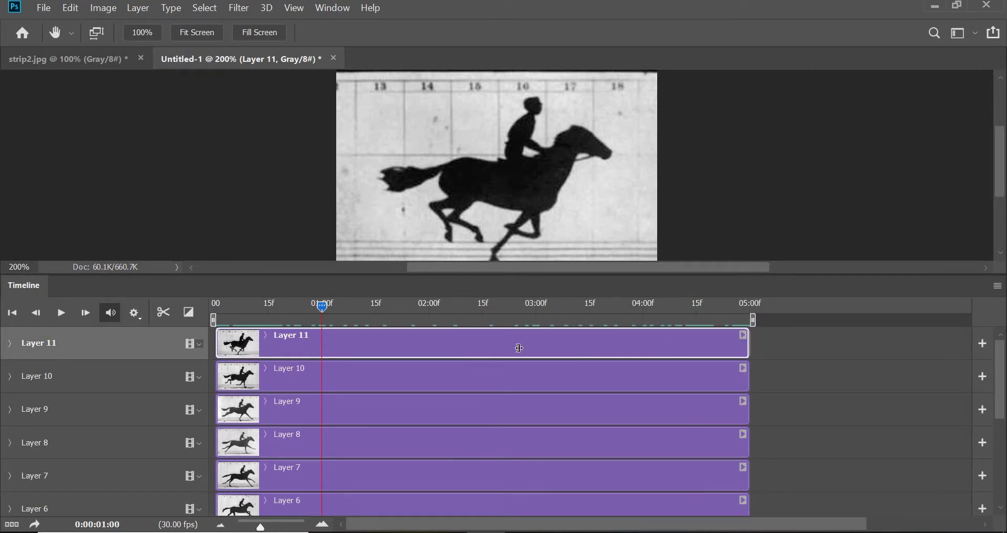
pyautogui.moveTo(519, 348); pyautogui.dragTo(243, 347)
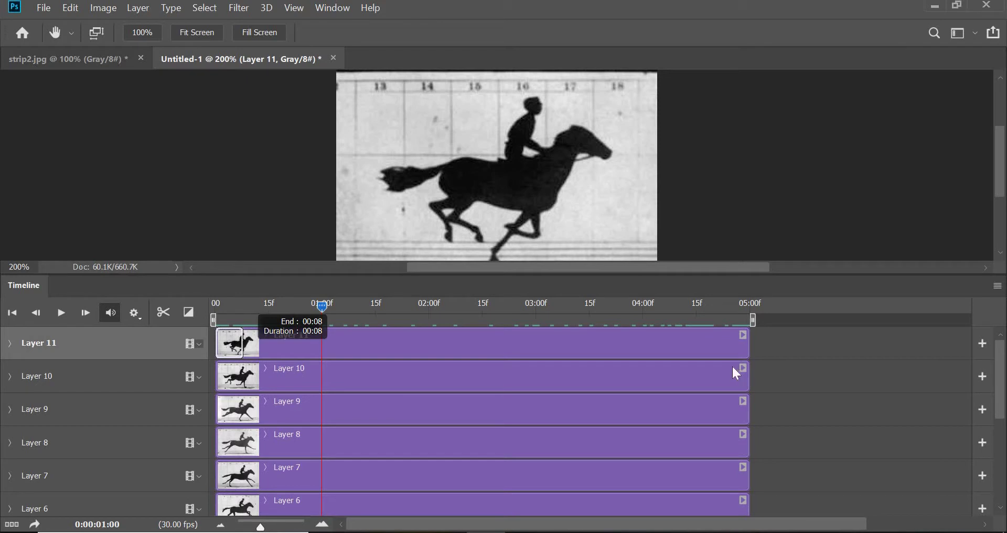
pyautogui.moveTo(538, 380); pyautogui.dragTo(243, 376)
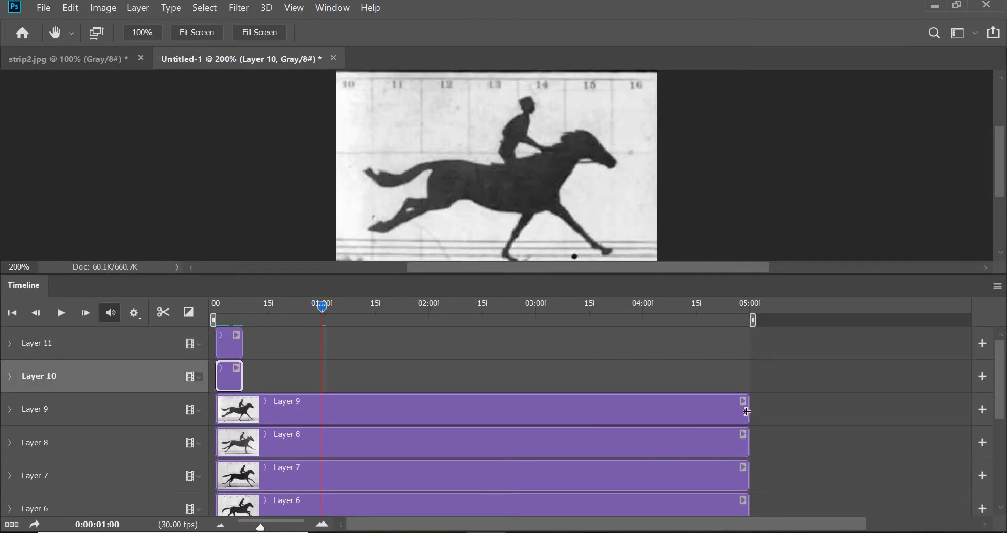
pyautogui.moveTo(746, 411); pyautogui.dragTo(242, 412)
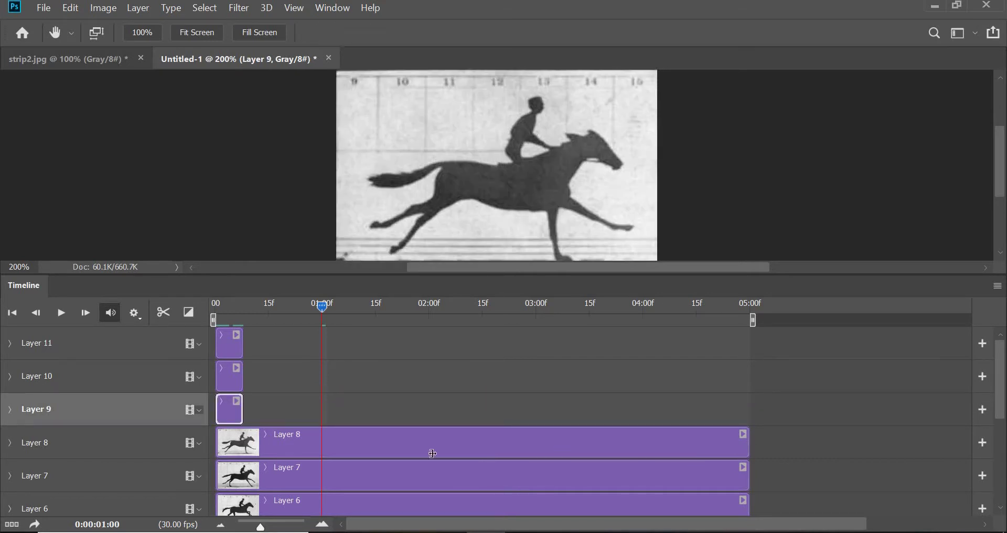
# Shorten the Layer 8, Layer 7 and Layer 6 clips to the same length as the trimmed clips above them.
pyautogui.moveTo(432, 453); pyautogui.dragTo(244, 456)
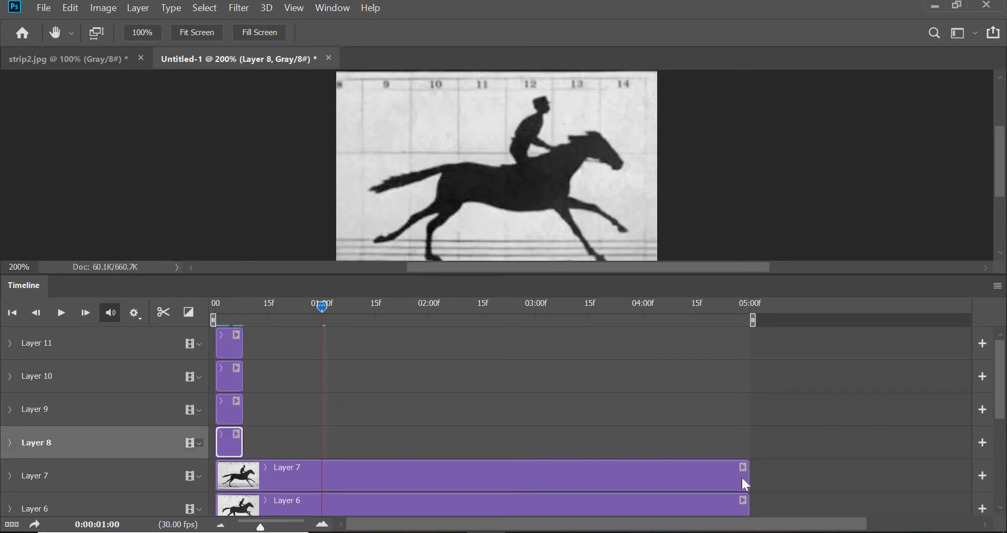
pyautogui.moveTo(747, 480); pyautogui.dragTo(242, 493)
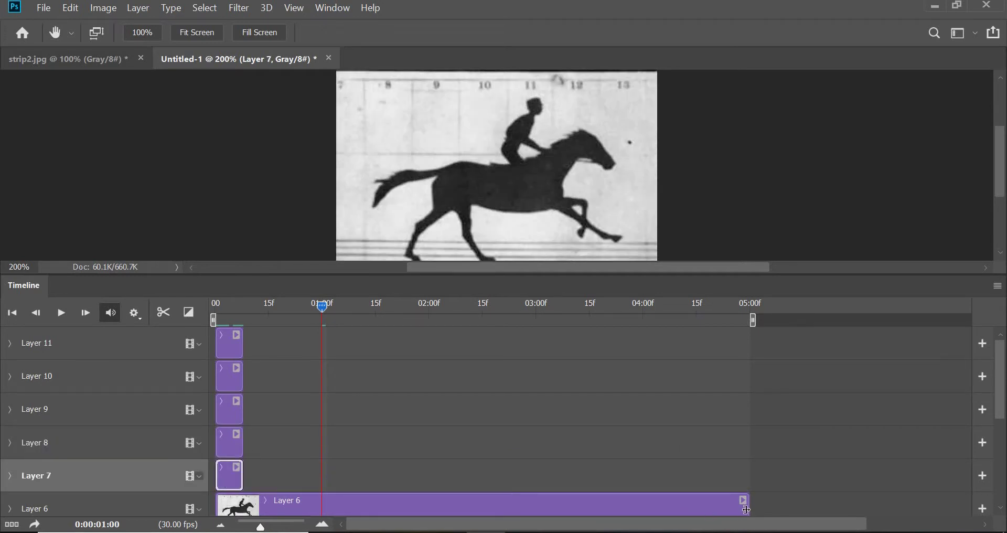
pyautogui.moveTo(747, 510); pyautogui.dragTo(289, 358)
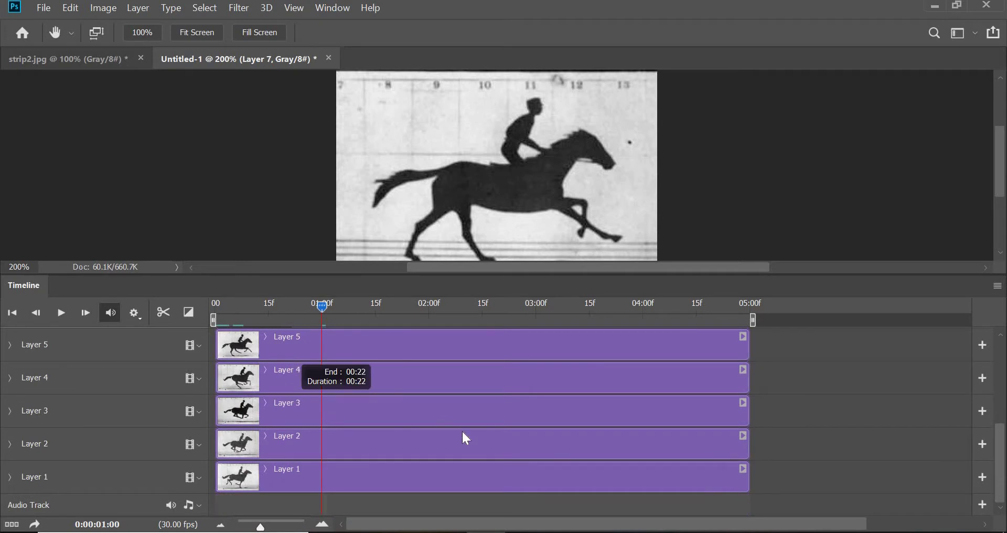
pyautogui.scroll(-1, 288, 407)
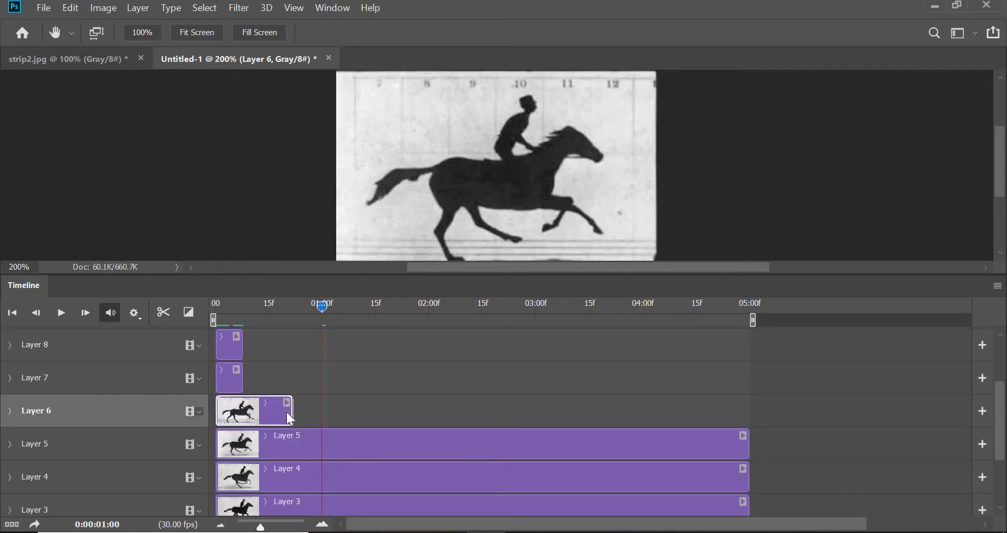
pyautogui.moveTo(292, 411); pyautogui.dragTo(243, 411)
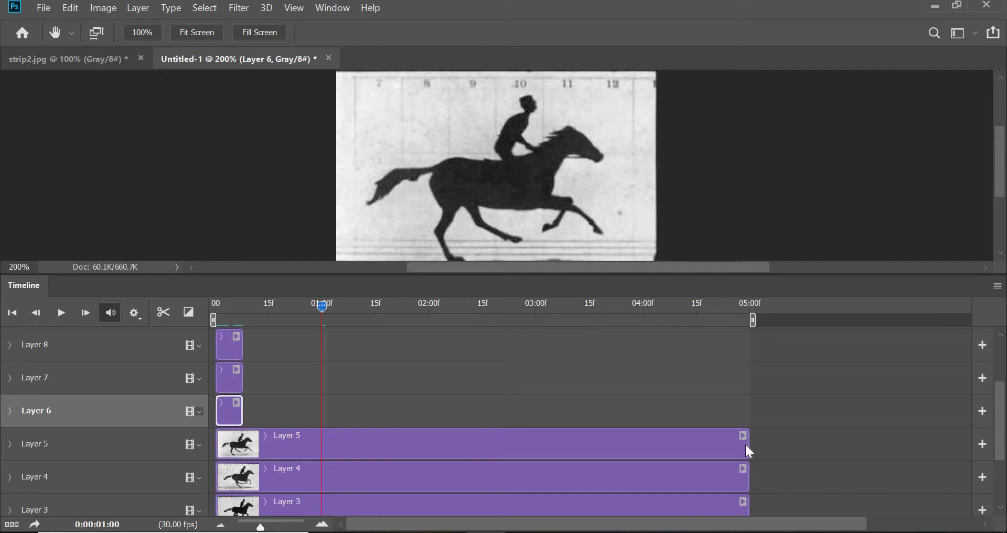
# Trim the ends of the Layer 5, Layer 4, Layer 3, Layer 2 and Layer 1 clips to a duration of 00:08 each.
pyautogui.moveTo(399, 444); pyautogui.dragTo(243, 444)
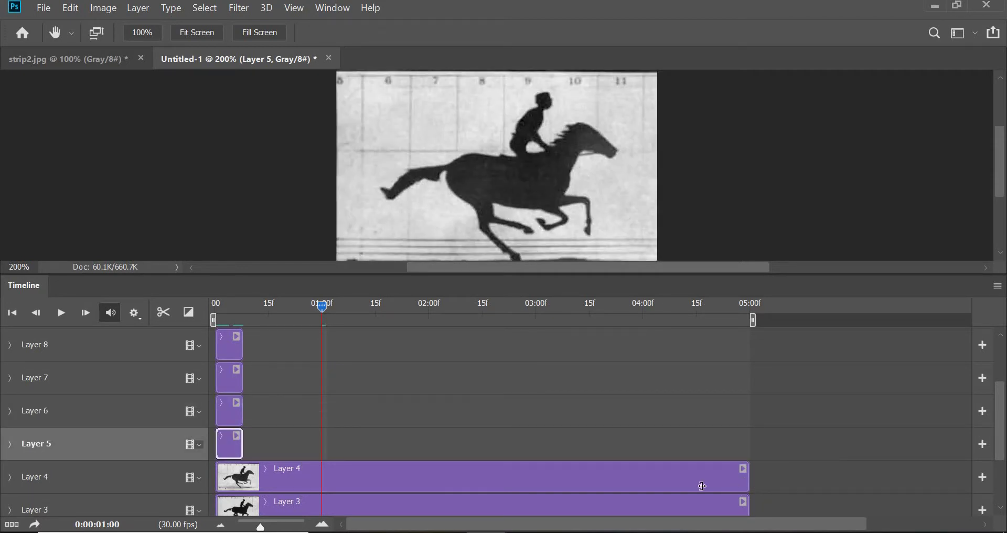
pyautogui.moveTo(702, 486); pyautogui.dragTo(331, 467)
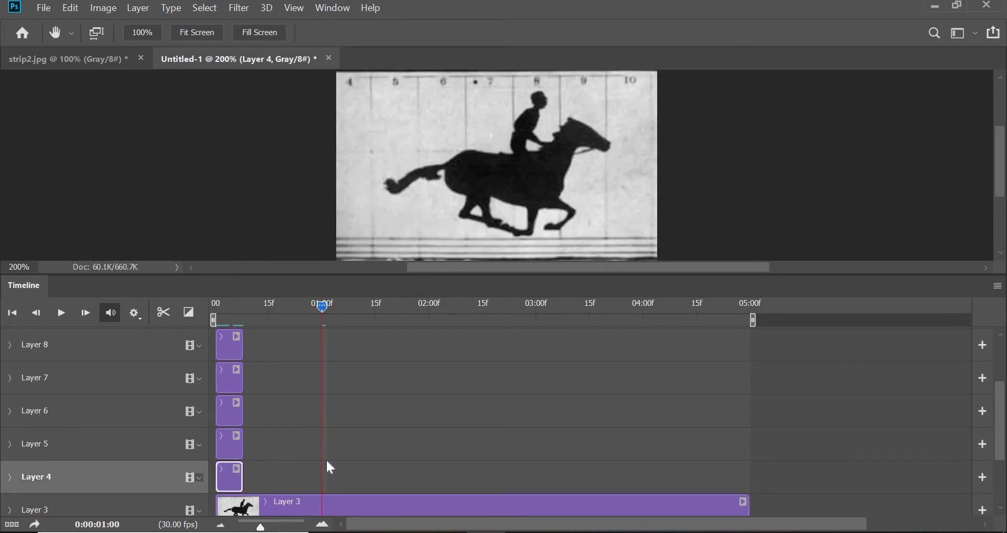
pyautogui.scroll(-3, 766, 412)
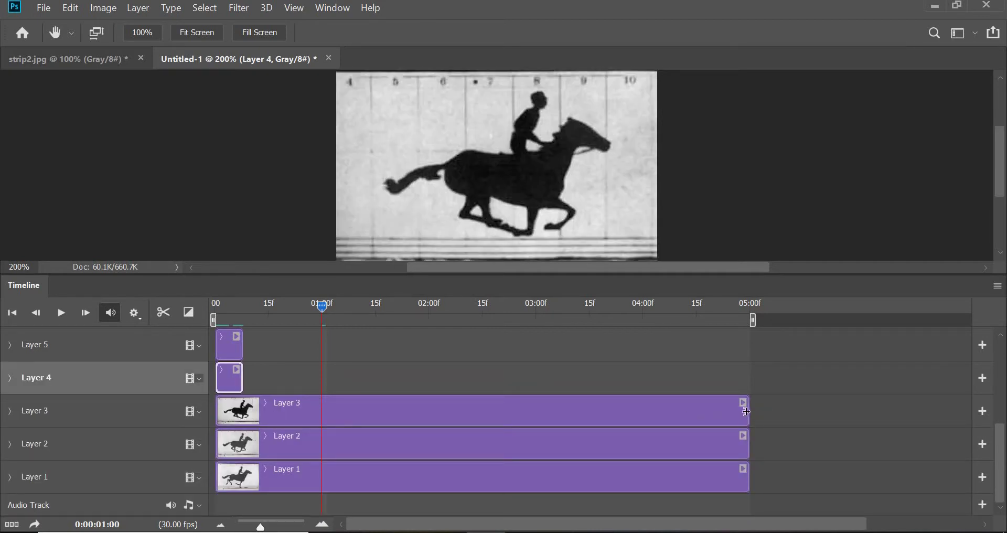
pyautogui.moveTo(743, 412); pyautogui.dragTo(243, 415)
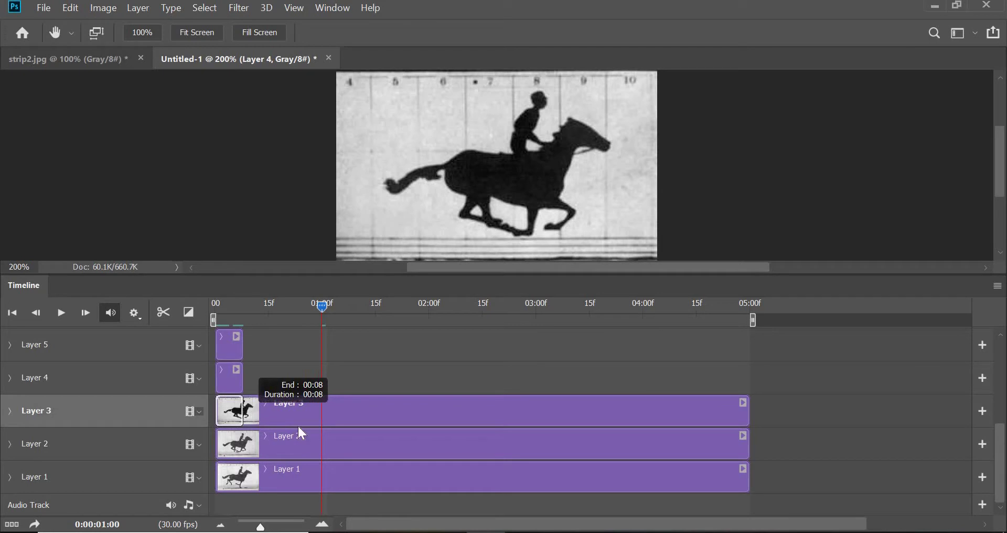
pyautogui.moveTo(750, 448); pyautogui.dragTo(243, 453)
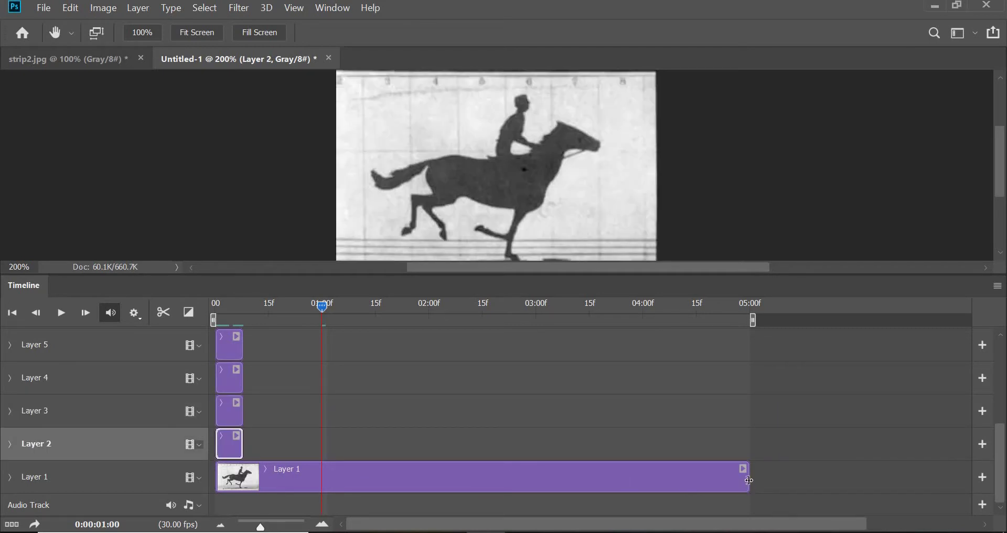
pyautogui.moveTo(749, 480); pyautogui.dragTo(243, 479)
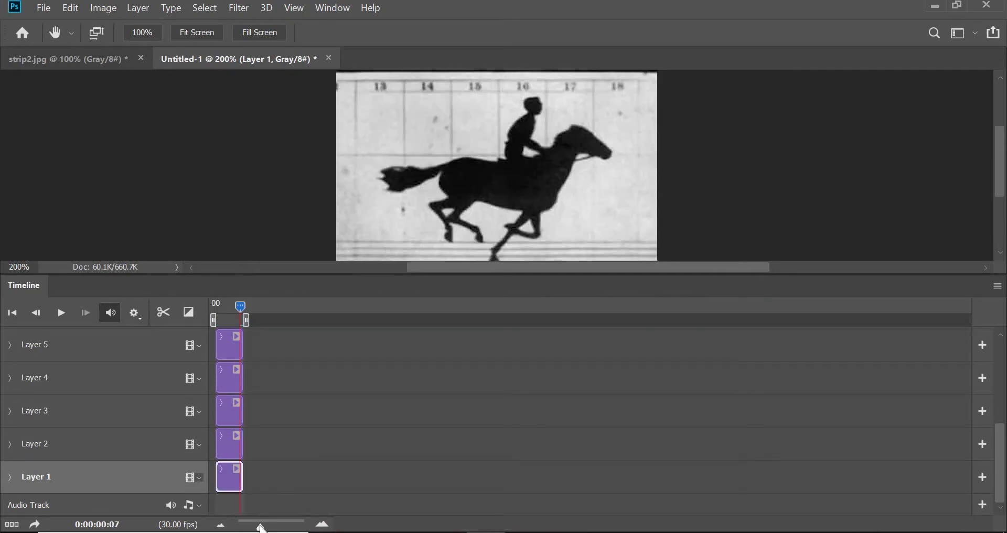
# Shorten the Layer 1 through Layer 5 clips to a duration of 00:02 each.
pyautogui.moveTo(280, 525); pyautogui.dragTo(305, 528)
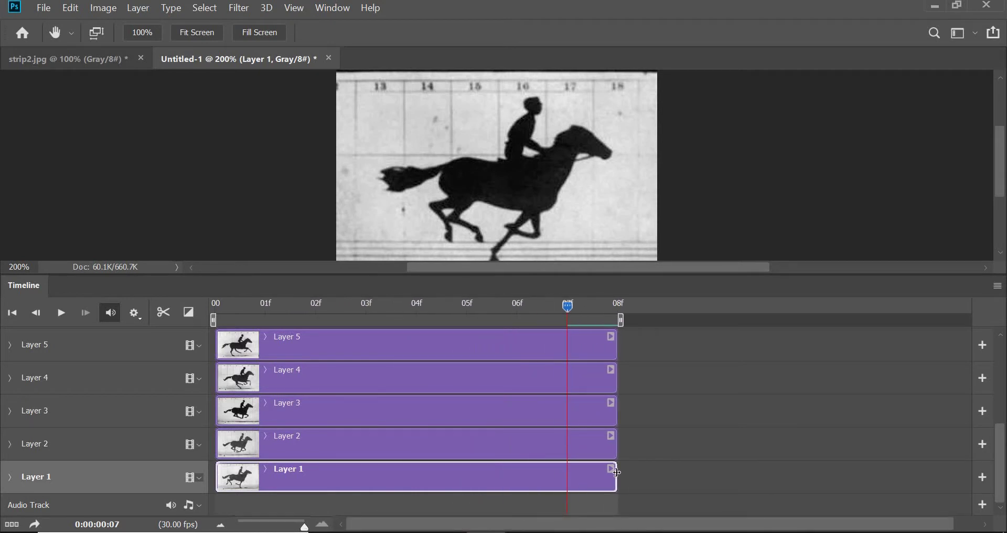
pyautogui.moveTo(346, 467); pyautogui.dragTo(314, 467)
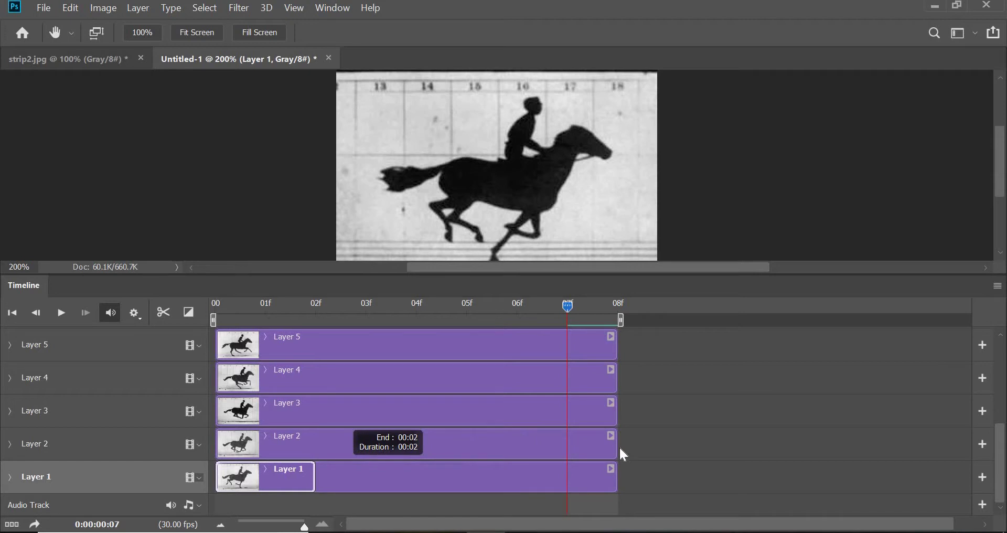
pyautogui.moveTo(616, 445); pyautogui.dragTo(317, 450)
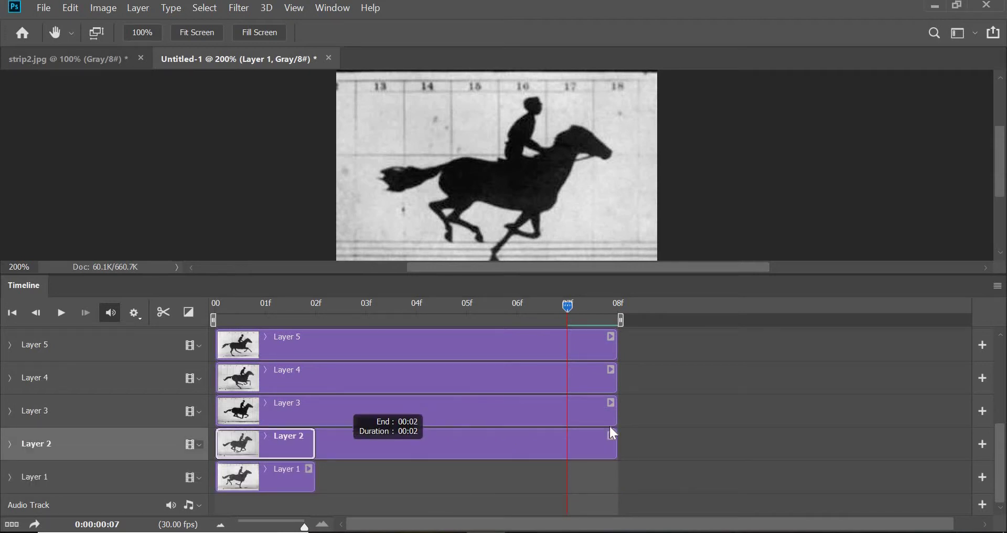
pyautogui.moveTo(614, 414); pyautogui.dragTo(317, 408)
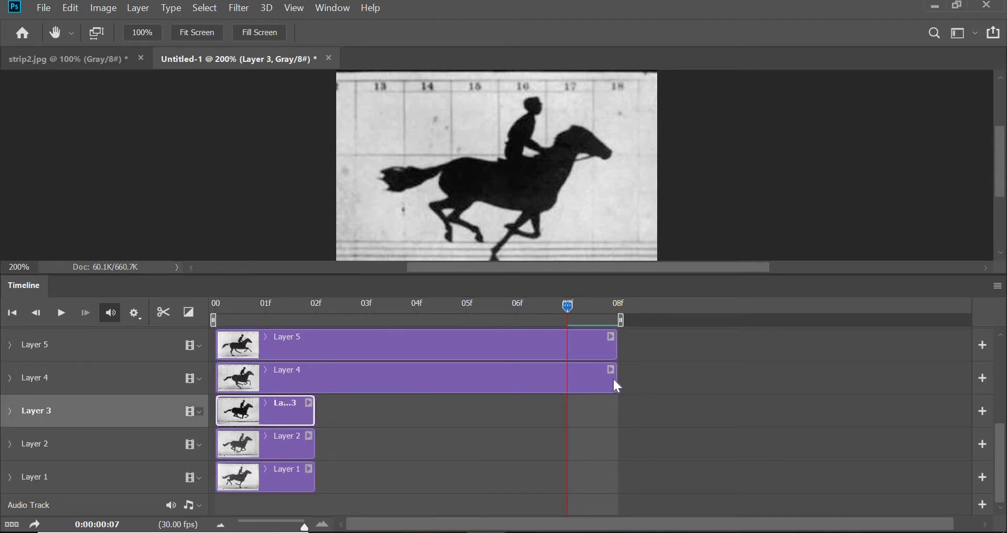
pyautogui.moveTo(578, 381); pyautogui.dragTo(316, 384)
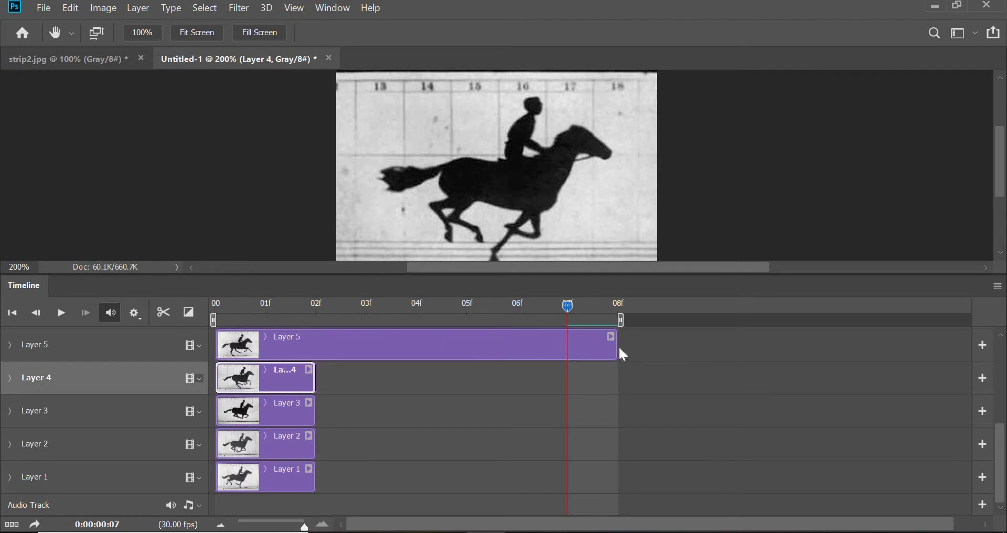
pyautogui.moveTo(615, 346); pyautogui.dragTo(316, 344)
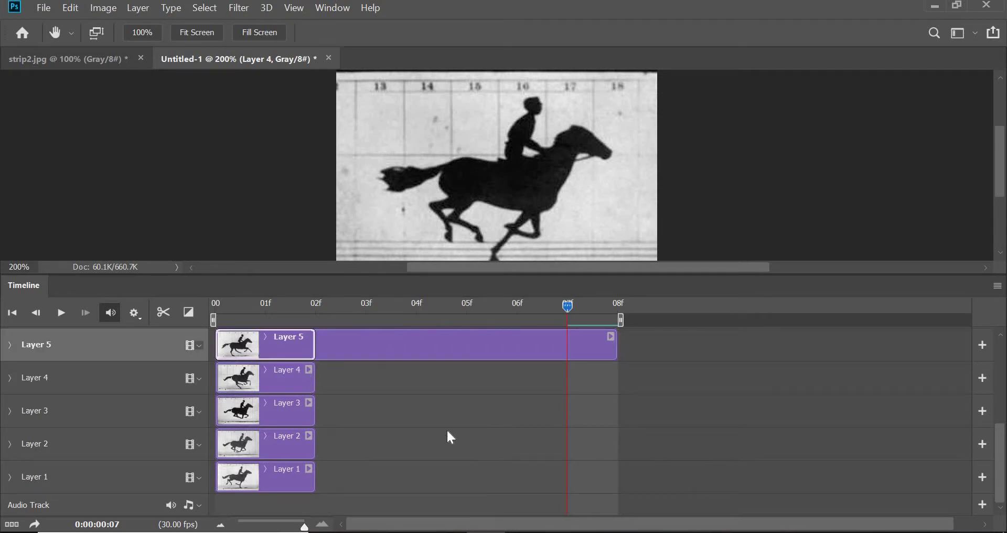
# Trim the ends of the Layer 6, Layer 7 and Layer 8 clips to the 02f mark.
pyautogui.scroll(3, 606, 438)
pyautogui.moveTo(399, 416); pyautogui.dragTo(330, 422)
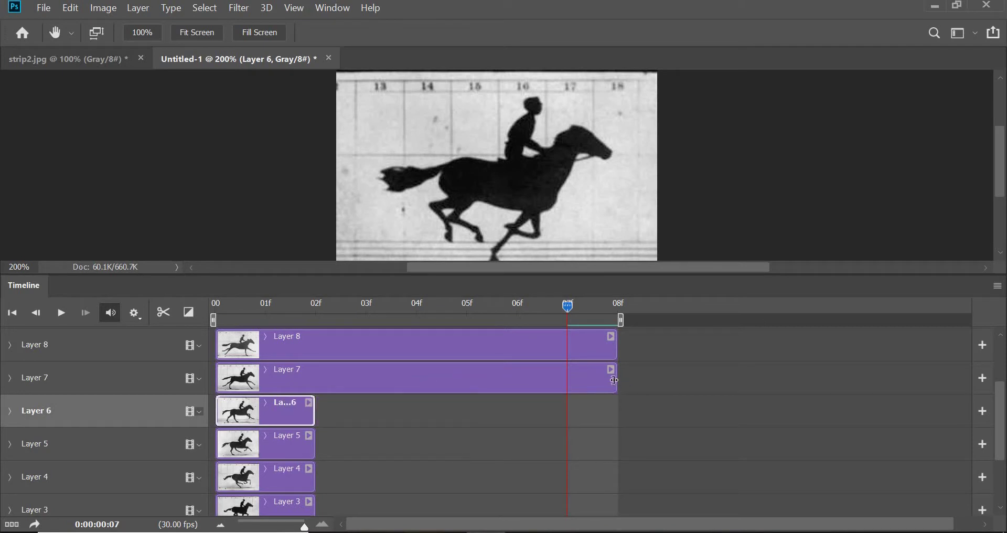
pyautogui.moveTo(615, 381); pyautogui.dragTo(317, 384)
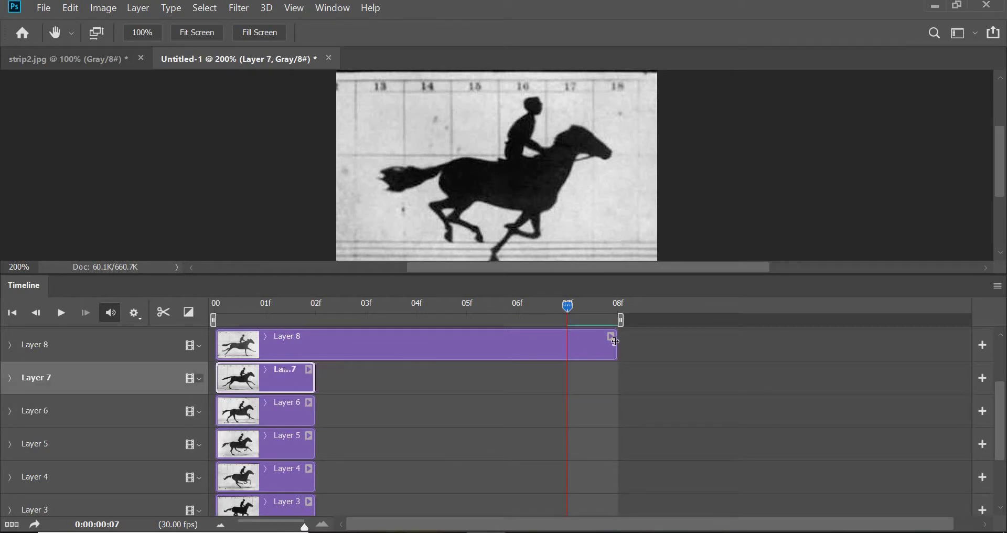
pyautogui.moveTo(618, 339); pyautogui.dragTo(319, 345)
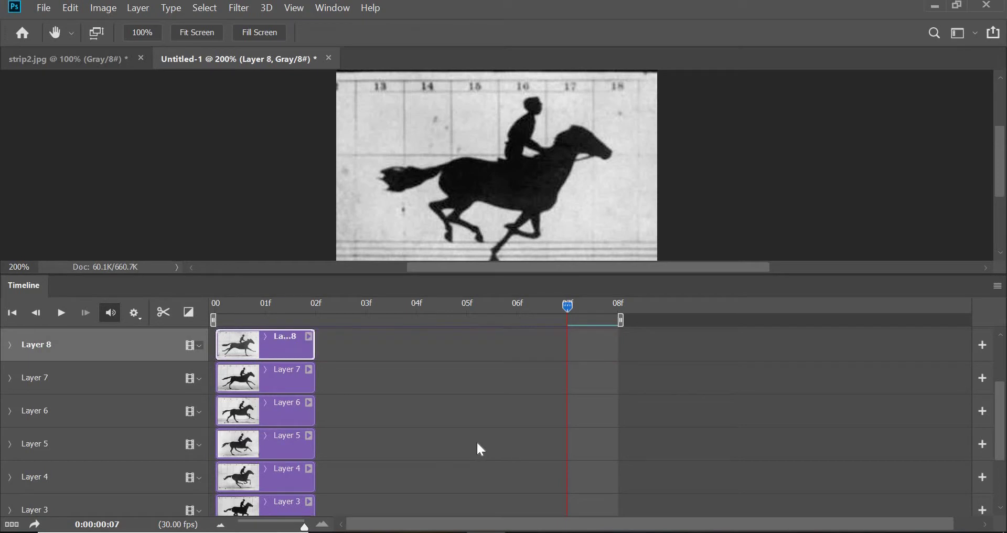
# Trim the Layer 9, Layer 10 and Layer 11 clips to two frames each.
pyautogui.scroll(3, 477, 441)
pyautogui.moveTo(615, 411); pyautogui.dragTo(335, 415)
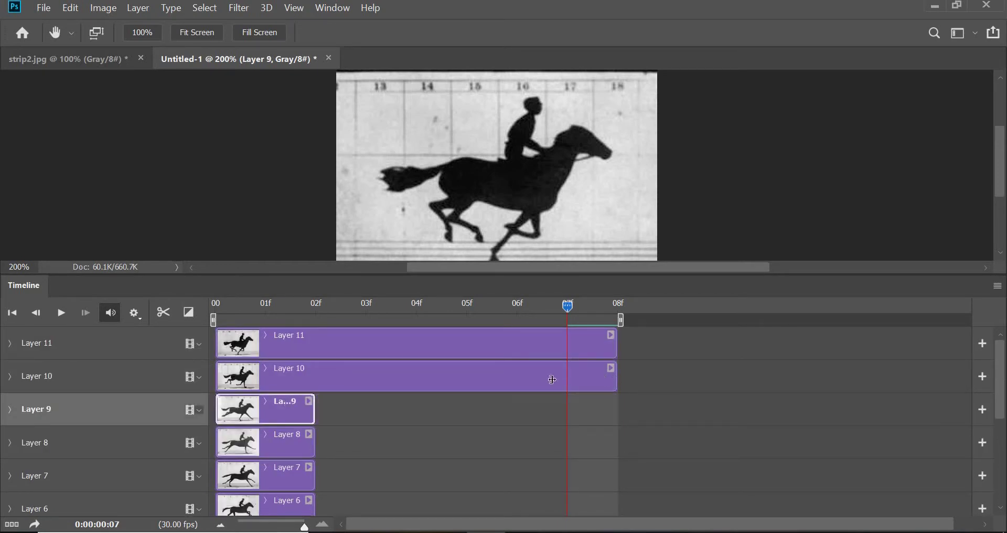
pyautogui.moveTo(615, 377); pyautogui.dragTo(316, 378)
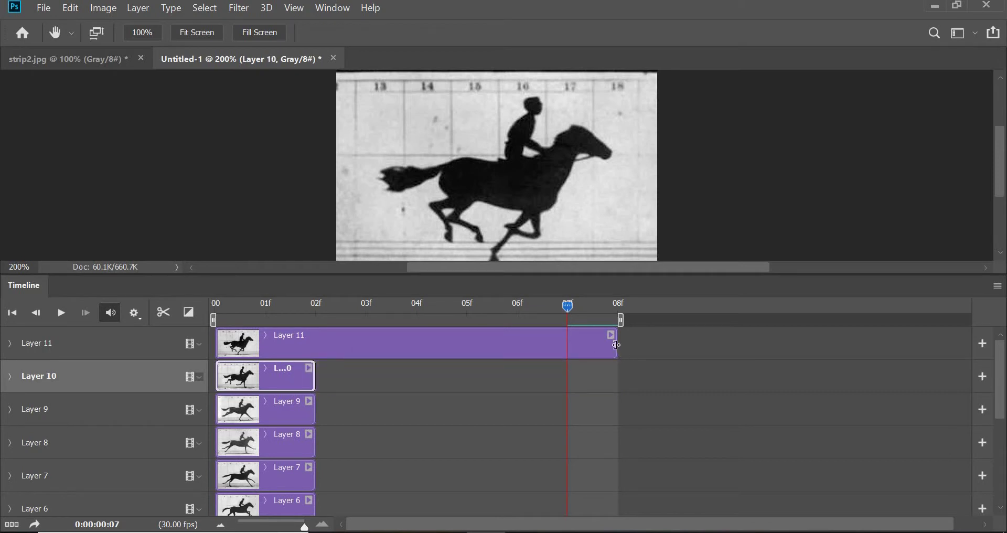
pyautogui.moveTo(615, 342); pyautogui.dragTo(328, 342)
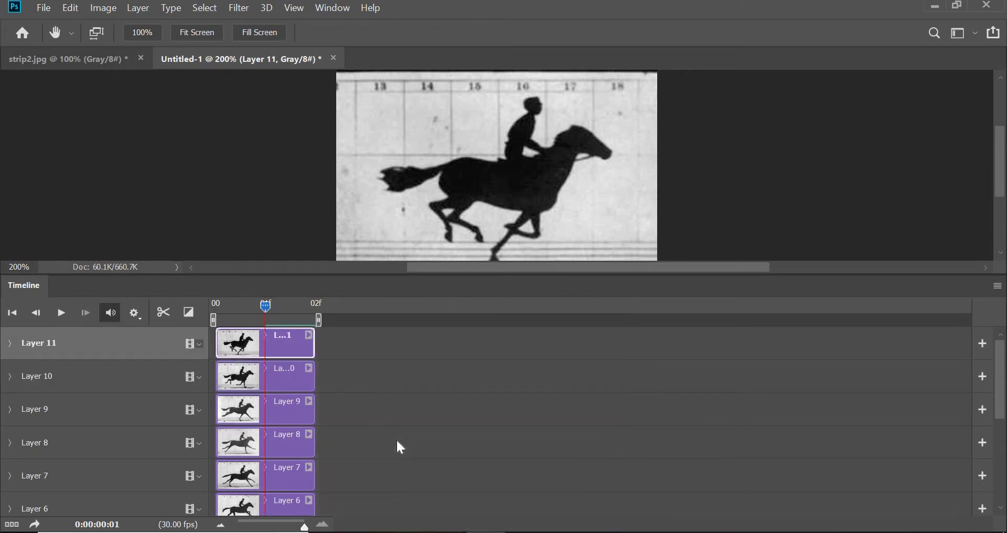
# Stagger the Layer 2, Layer 3, Layer 4 and Layer 5 clips to start at 02f, 04f, 06f and 08f.
pyautogui.scroll(-5, 396, 439)
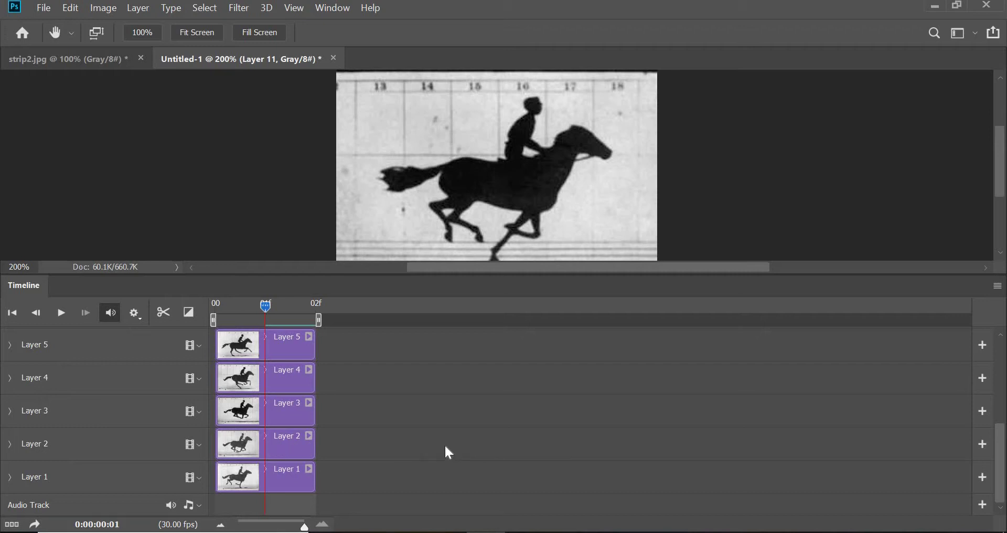
pyautogui.moveTo(271, 447); pyautogui.dragTo(388, 449)
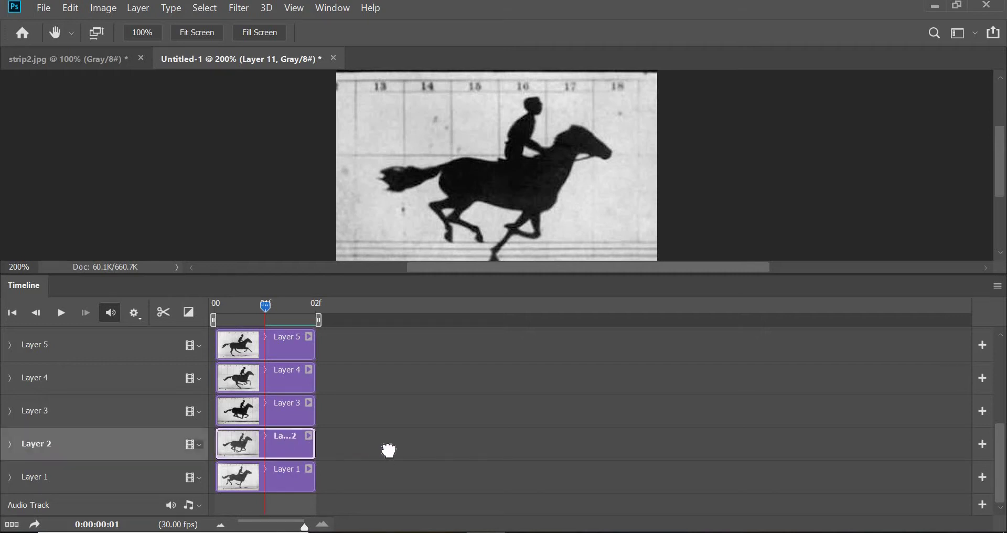
pyautogui.moveTo(288, 409); pyautogui.dragTo(466, 408)
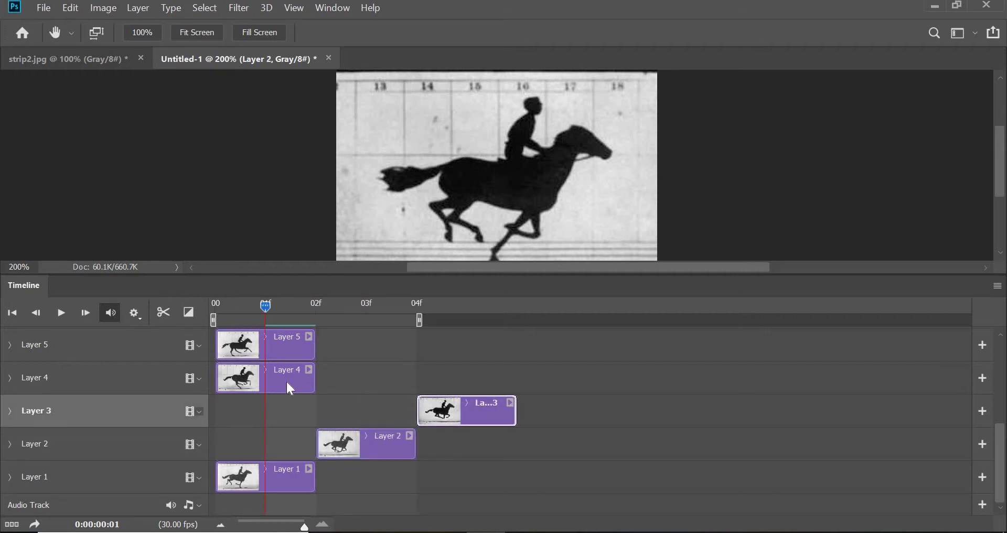
pyautogui.moveTo(446, 376); pyautogui.dragTo(562, 381)
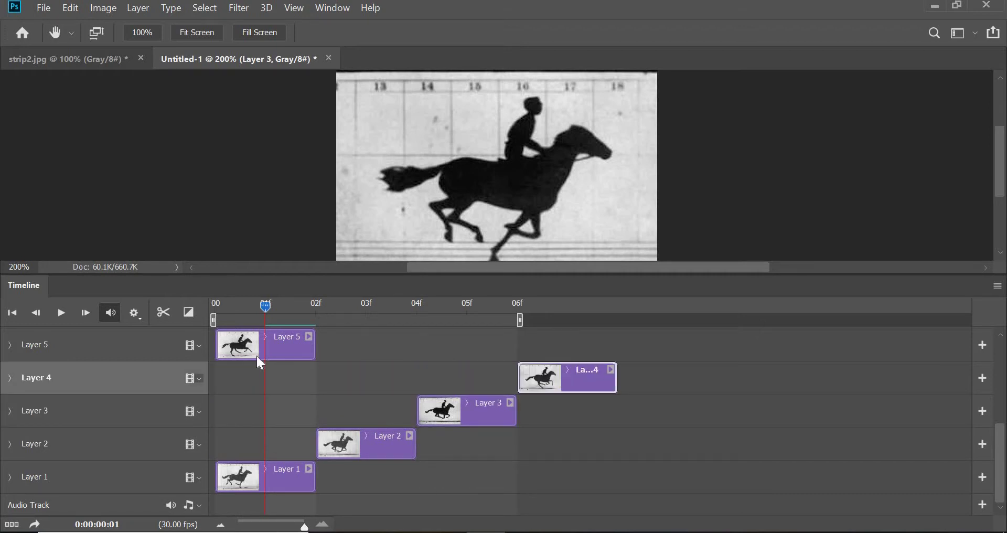
pyautogui.moveTo(245, 348); pyautogui.dragTo(621, 351)
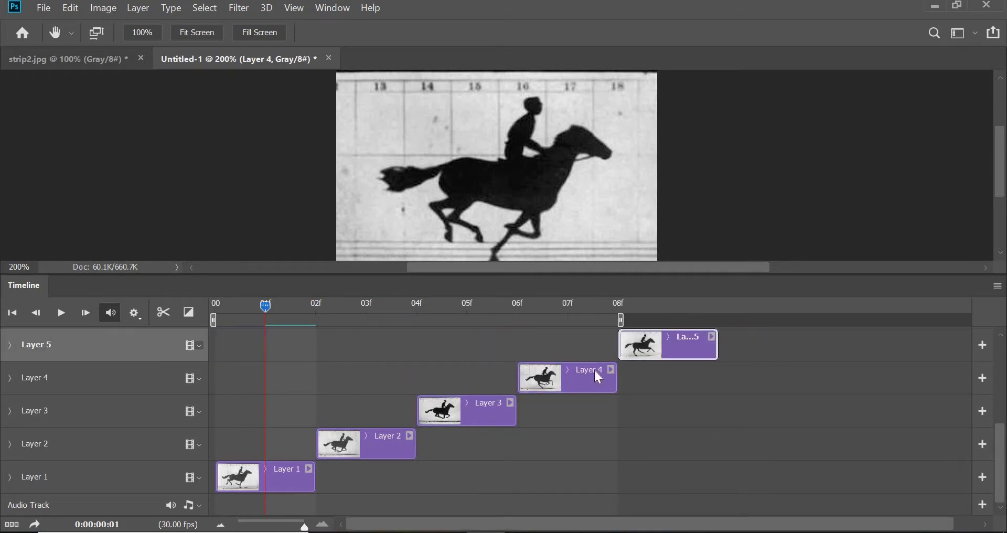
# Move the Layer 6, Layer 7 and Layer 8 clips to start at 10f, 12f and 14f.
pyautogui.scroll(4, 501, 421)
pyautogui.moveTo(255, 450); pyautogui.dragTo(810, 444)
pyautogui.moveTo(274, 416); pyautogui.dragTo(884, 412)
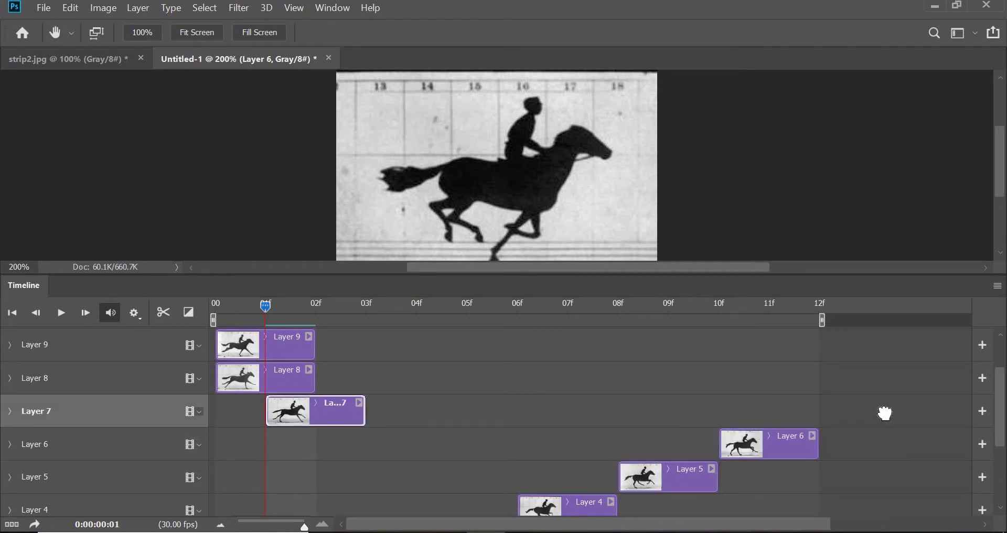
pyautogui.moveTo(241, 381); pyautogui.dragTo(944, 382)
# Move the Layer 9, Layer 10 and Layer 11 clips together to 16f, then shift Layer 10 to 18f and Layer 11 to 20f.
pyautogui.scroll(3, 363, 388)
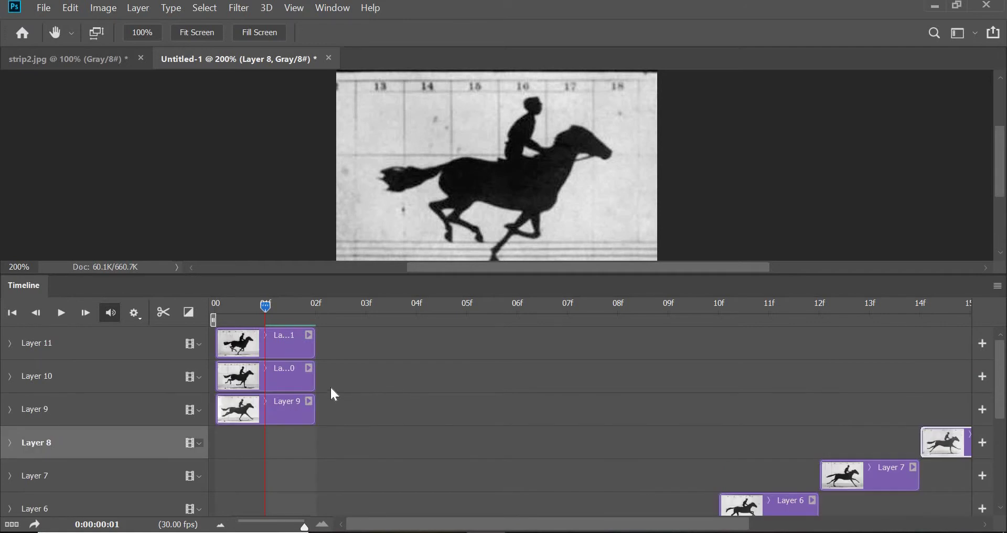
pyautogui.click(233, 348)
pyautogui.keyDown('shift'); pyautogui.click(245, 417); pyautogui.keyUp('shift')
pyautogui.moveTo(246, 417); pyautogui.dragTo(975, 414)
pyautogui.moveTo(714, 519); pyautogui.dragTo(903, 531)
pyautogui.moveTo(675, 417); pyautogui.dragTo(803, 379)
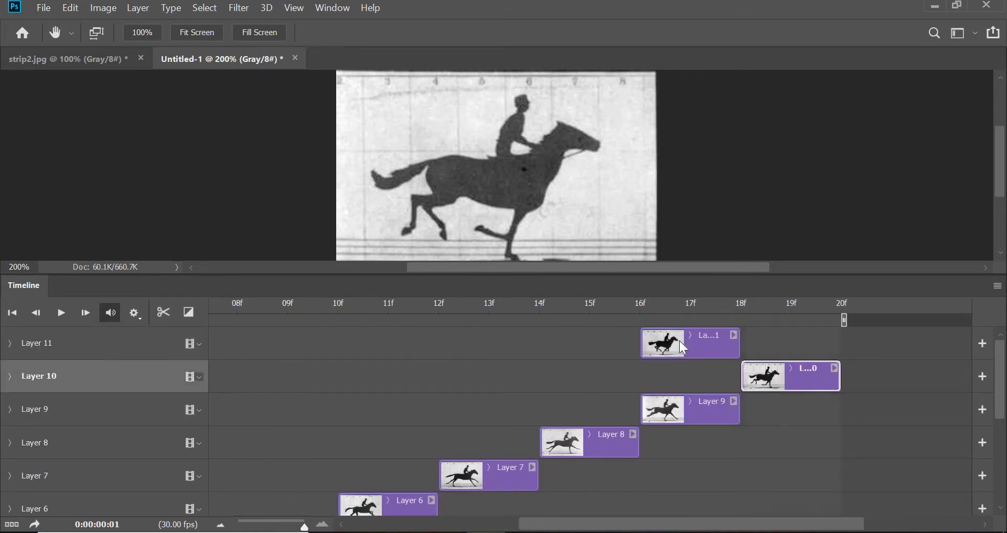
pyautogui.moveTo(680, 342); pyautogui.dragTo(894, 340)
# Return the playhead to the first frame (0:00:00:00) and play the galloping horse animation.
pyautogui.click(945, 305)
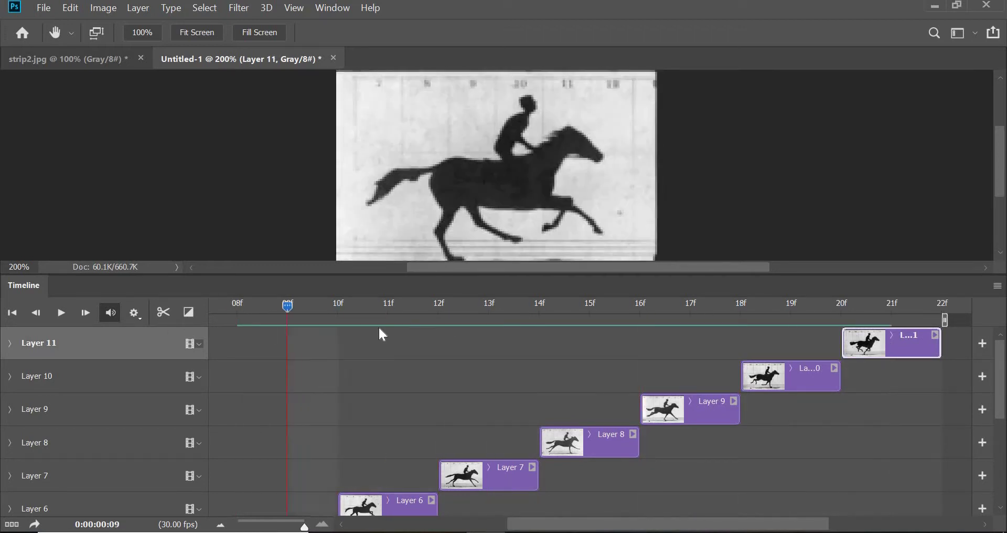
pyautogui.moveTo(379, 329); pyautogui.dragTo(88, 360)
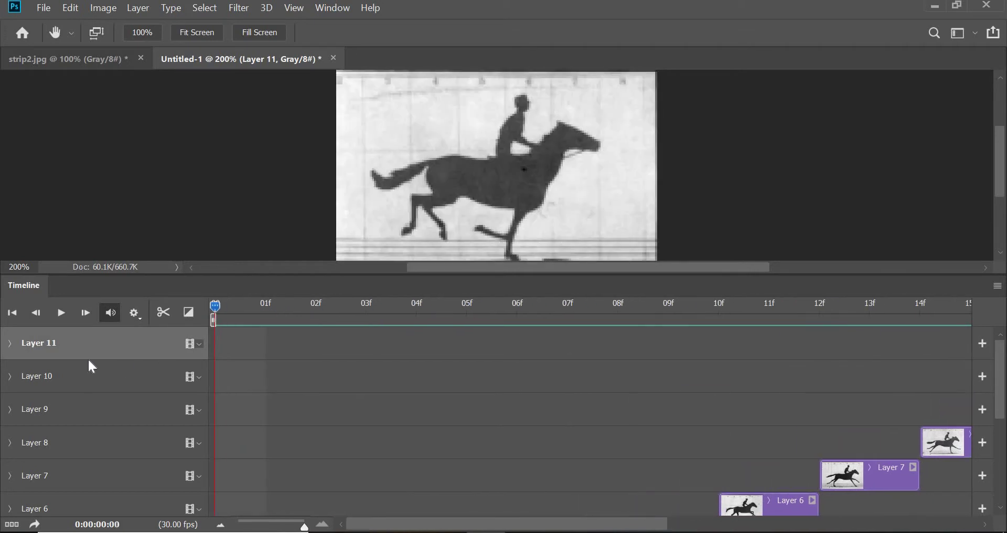
pyautogui.click(61, 312)
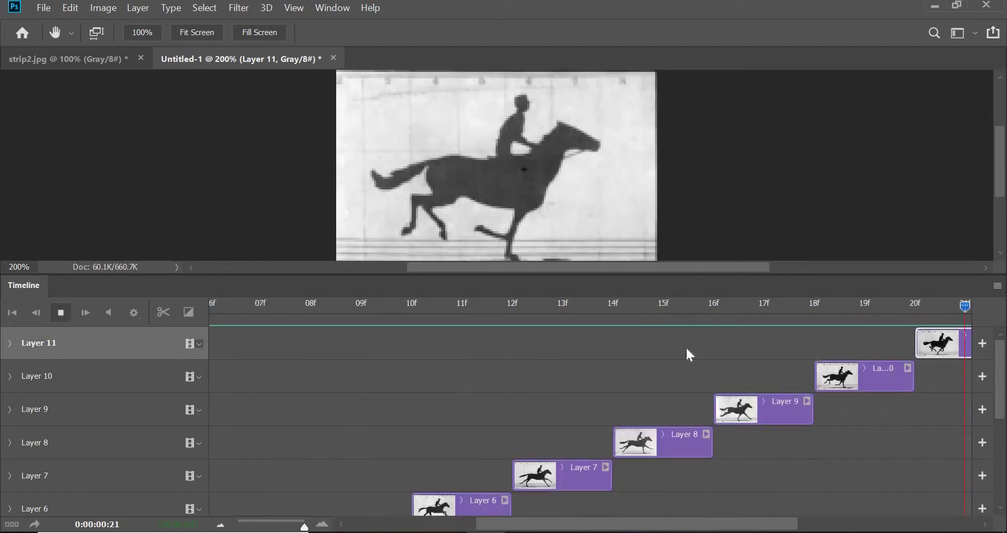
# Turn off Loop Playback for the timeline and play the animation once through.
pyautogui.click(1001, 283)
pyautogui.click(1000, 284)
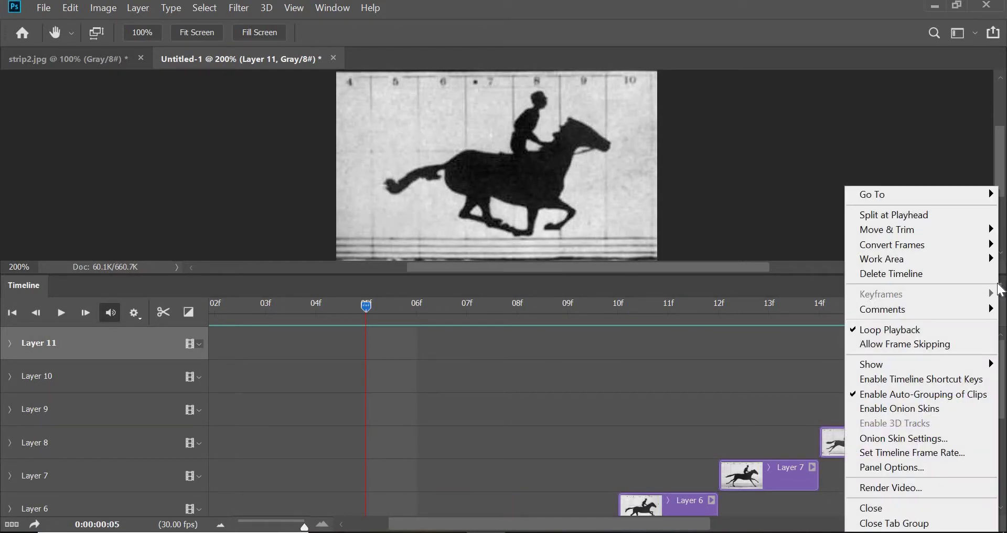
pyautogui.click(894, 332)
pyautogui.click(61, 312)
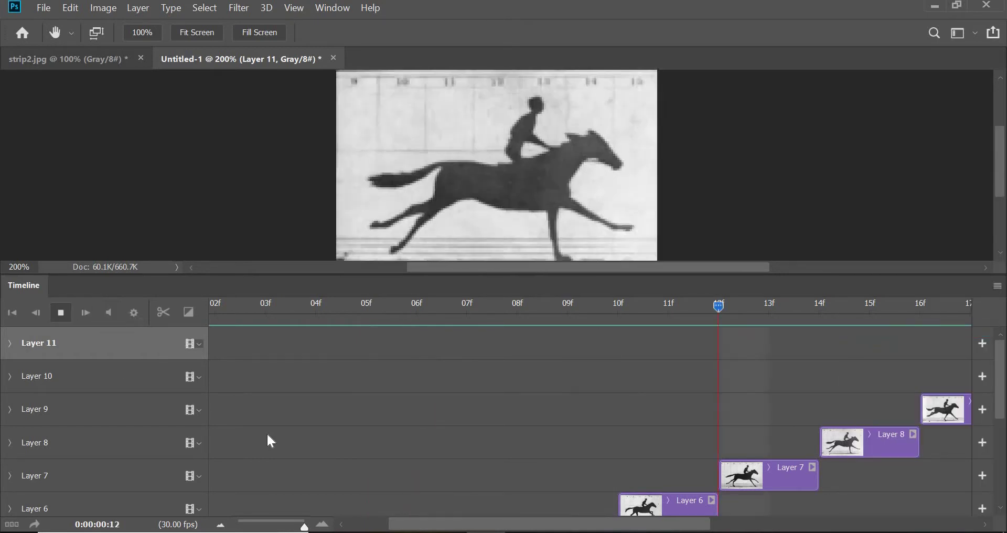
# Turn Loop Playback back on, play the animation as a loop and stop it.
pyautogui.click(1000, 285)
pyautogui.click(894, 329)
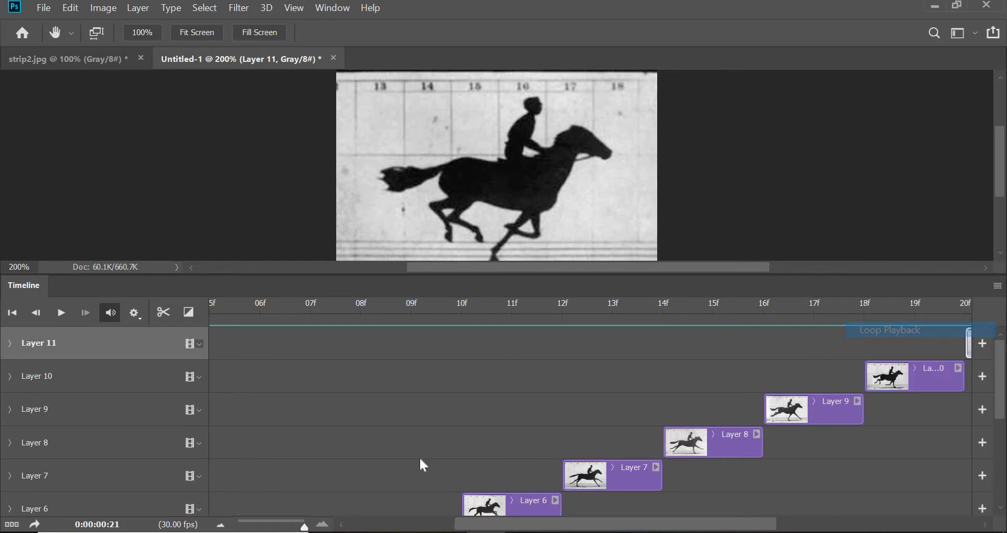
pyautogui.click(61, 313)
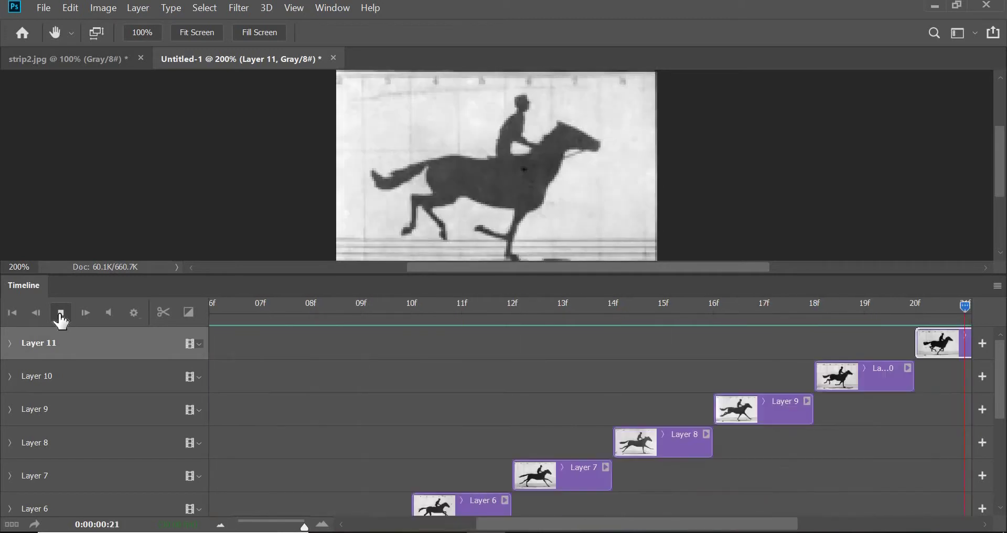
pyautogui.click(61, 315)
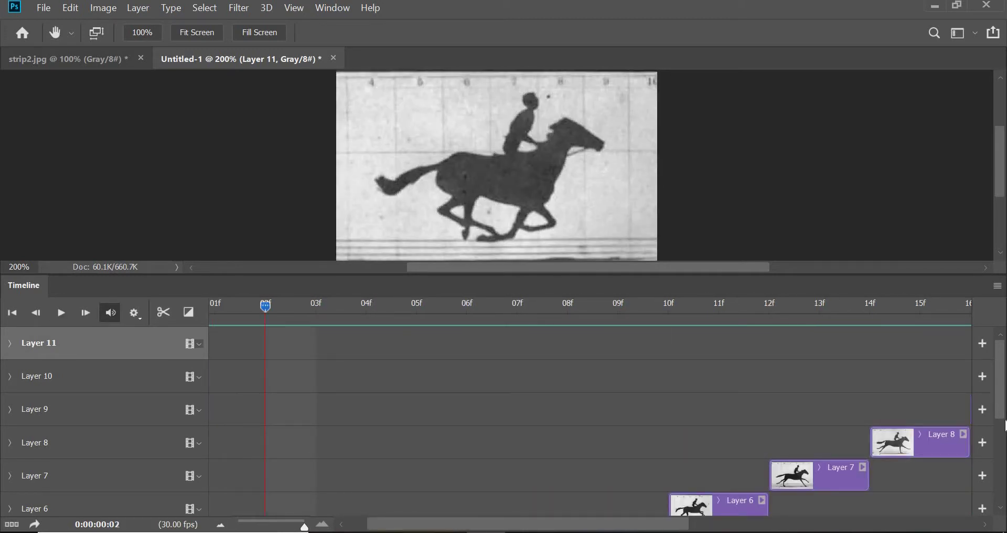
# Trim the Layer 1, Layer 2 and Layer 3 clips to one frame each, starting Layer 2 at 01f and Layer 3 at 02f.
pyautogui.moveTo(1001, 409); pyautogui.dragTo(1000, 494)
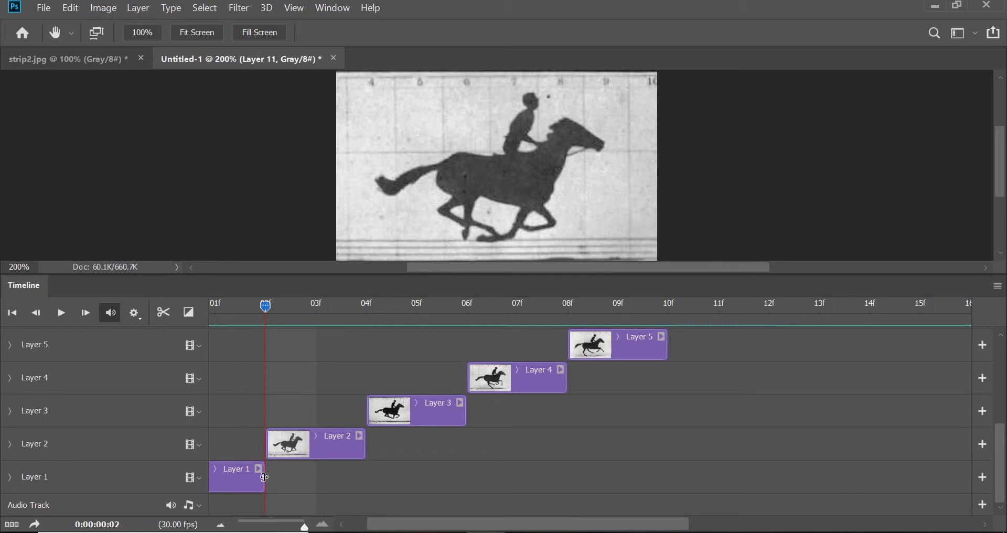
pyautogui.moveTo(246, 477); pyautogui.dragTo(231, 477)
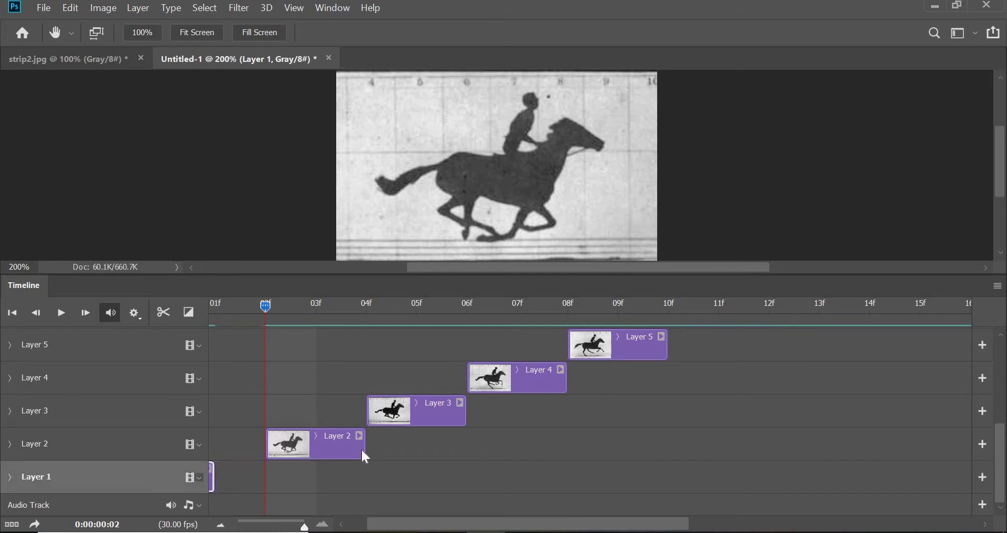
pyautogui.moveTo(343, 450); pyautogui.dragTo(293, 446)
pyautogui.moveTo(293, 446); pyautogui.dragTo(242, 446)
pyautogui.click(463, 410)
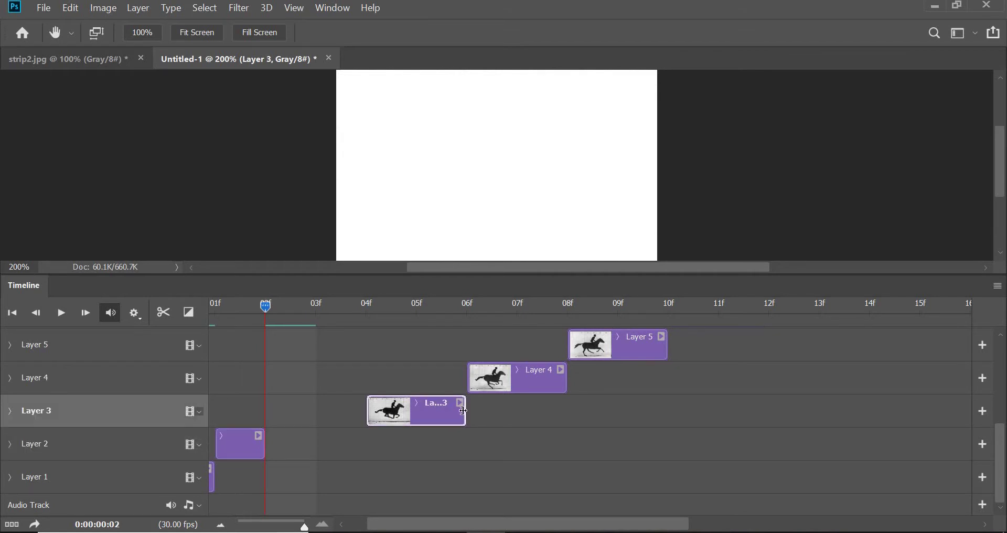
pyautogui.moveTo(417, 413); pyautogui.dragTo(278, 412)
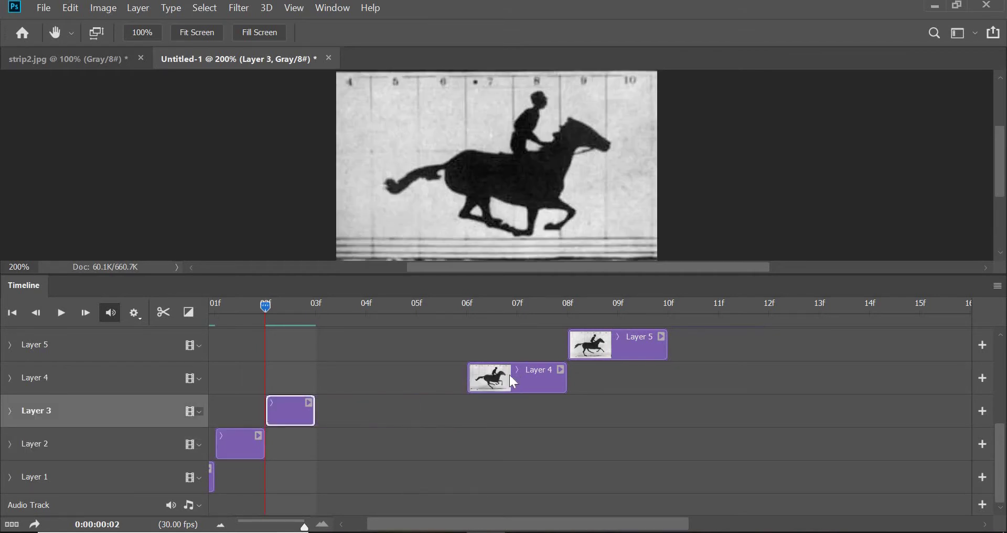
# Shorten the Layer 4 and Layer 5 clips to one frame each and move them to start at 03f and 04f.
pyautogui.click(565, 383)
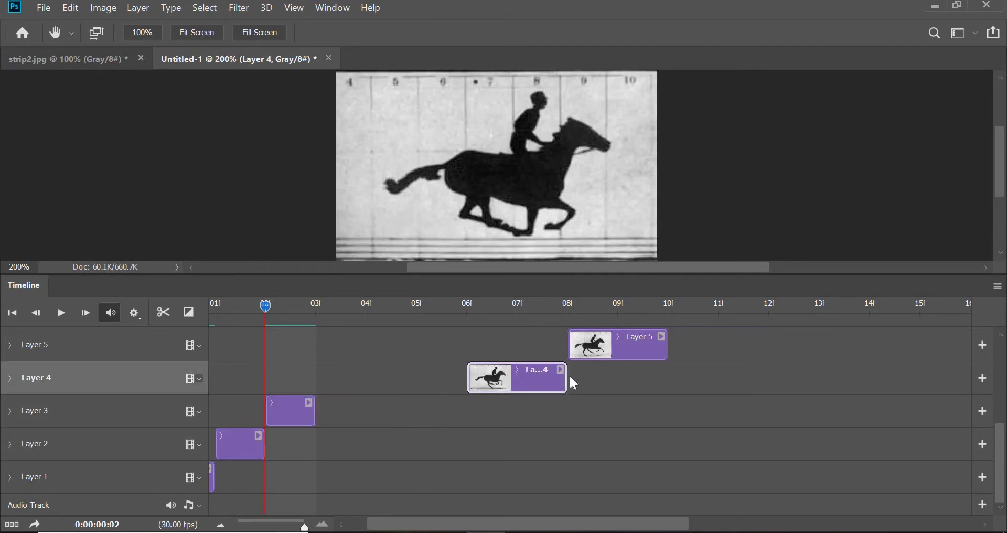
pyautogui.moveTo(534, 380); pyautogui.dragTo(497, 387)
pyautogui.moveTo(498, 388); pyautogui.dragTo(411, 389)
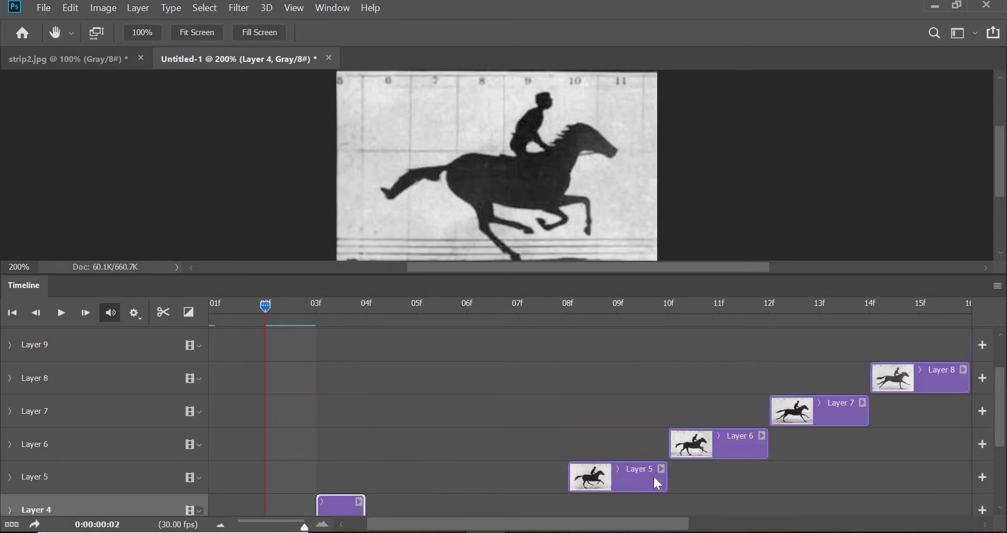
pyautogui.moveTo(667, 478); pyautogui.dragTo(620, 480)
pyautogui.moveTo(607, 482); pyautogui.dragTo(406, 472)
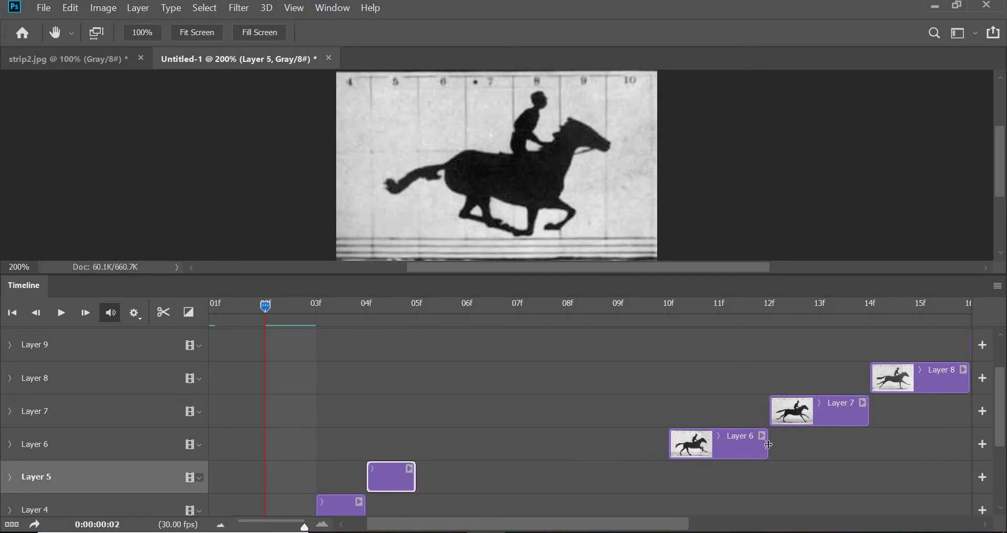
# Cut the Layer 6, Layer 7 and Layer 8 clips to one frame each and place them at 05f, 06f and 07f.
pyautogui.moveTo(717, 445); pyautogui.dragTo(716, 444)
pyautogui.moveTo(691, 446); pyautogui.dragTo(439, 453)
pyautogui.moveTo(867, 415); pyautogui.dragTo(794, 420)
pyautogui.moveTo(489, 421); pyautogui.dragTo(488, 421)
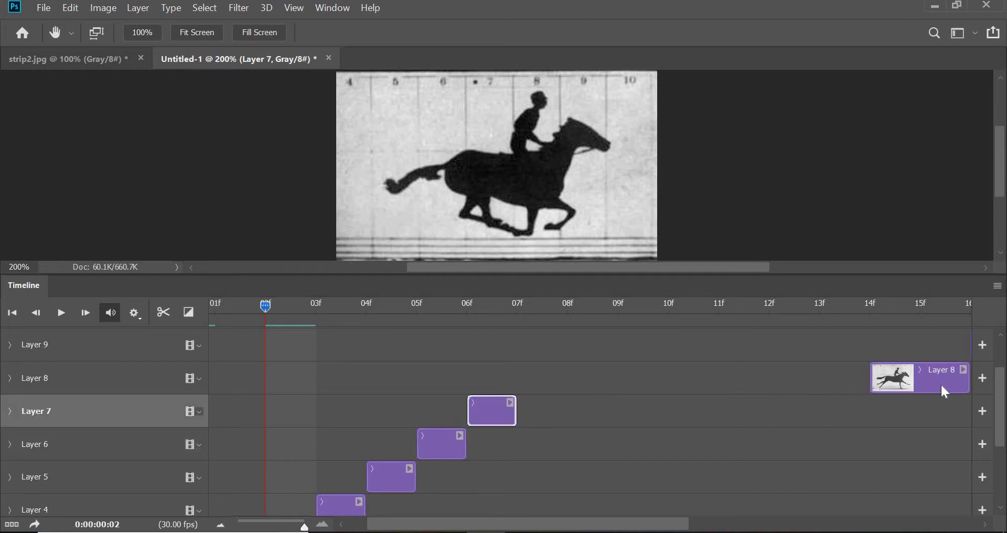
pyautogui.click(966, 377)
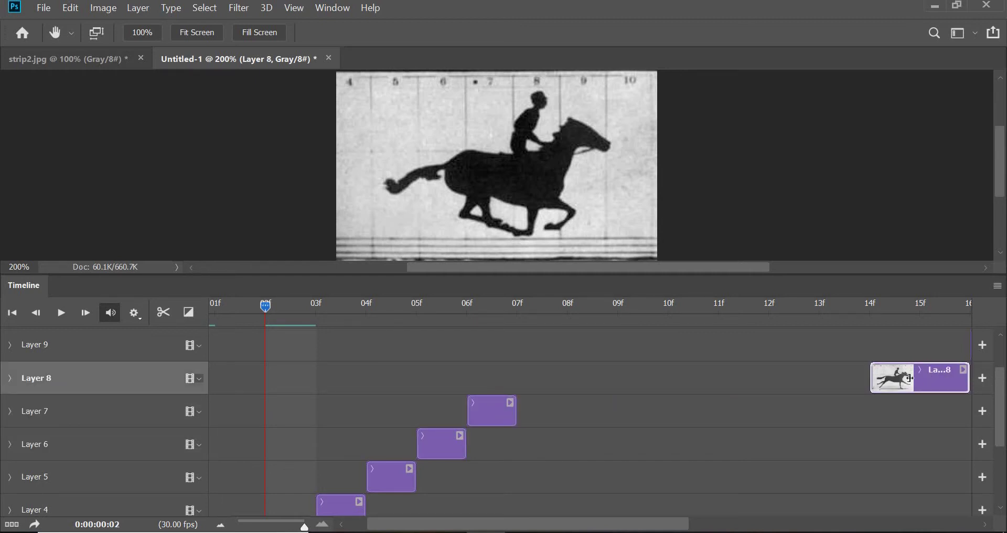
pyautogui.moveTo(911, 378); pyautogui.dragTo(910, 379)
pyautogui.moveTo(890, 383); pyautogui.dragTo(534, 394)
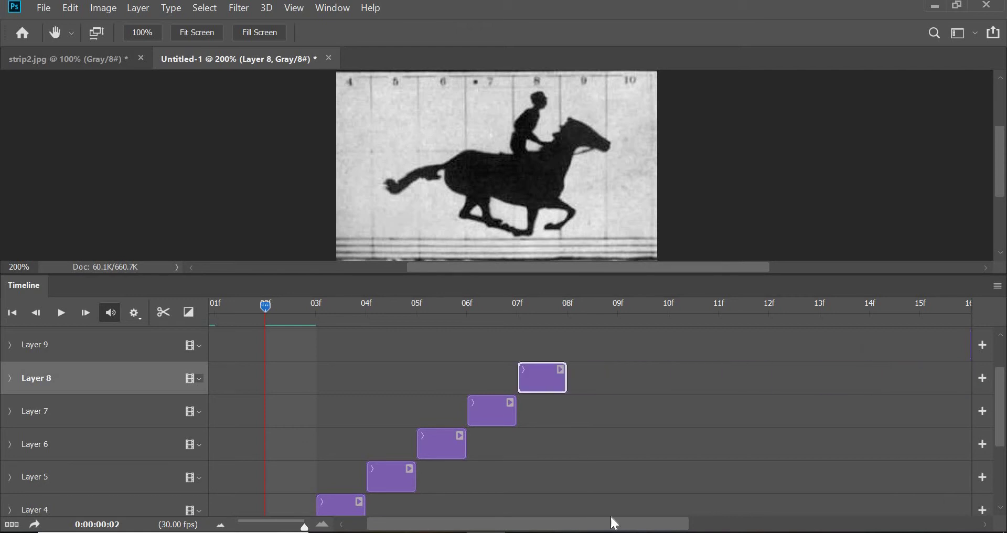
# Trim the Layer 9, Layer 10 and Layer 11 clips to a single frame each.
pyautogui.moveTo(723, 523); pyautogui.dragTo(793, 523)
pyautogui.scroll(2, 669, 446)
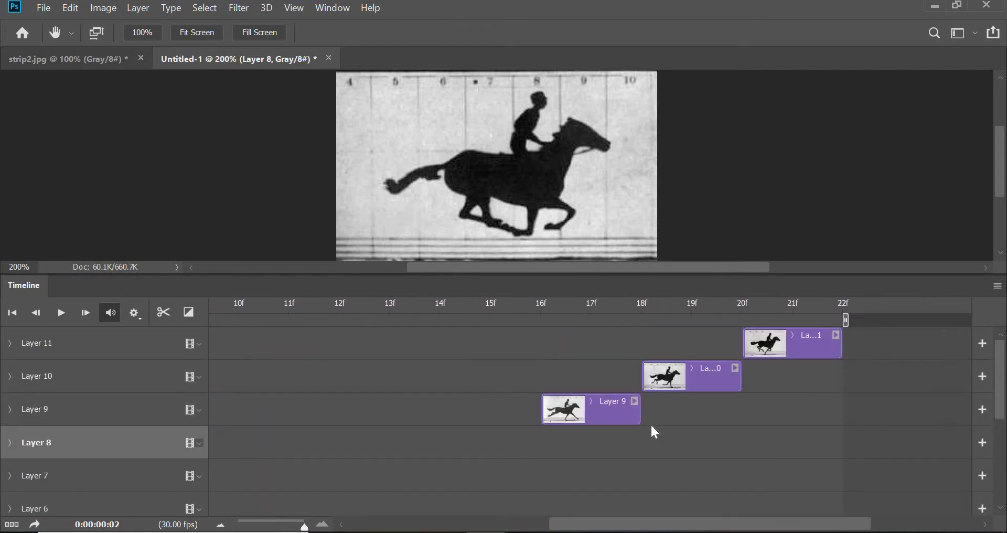
pyautogui.moveTo(640, 414); pyautogui.dragTo(593, 416)
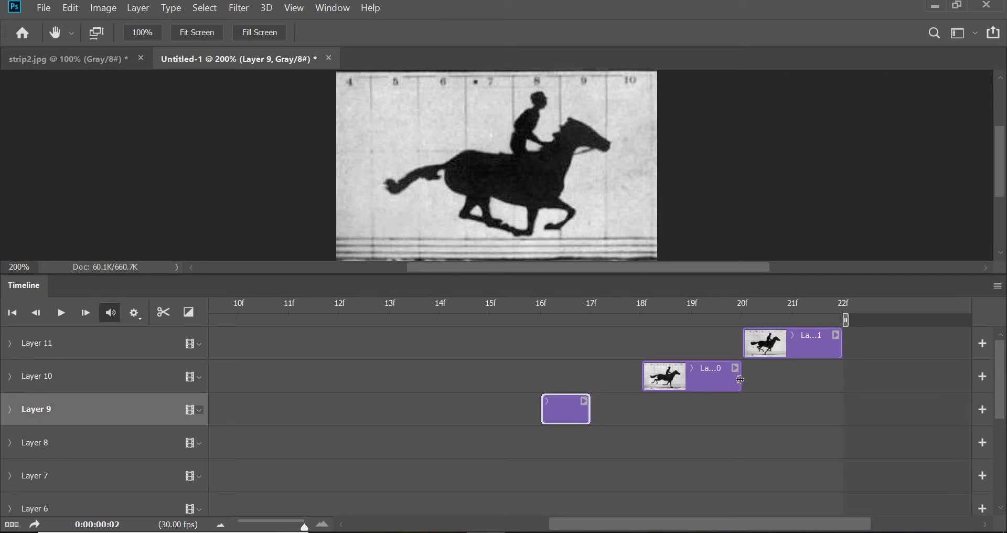
pyautogui.moveTo(740, 380); pyautogui.dragTo(698, 380)
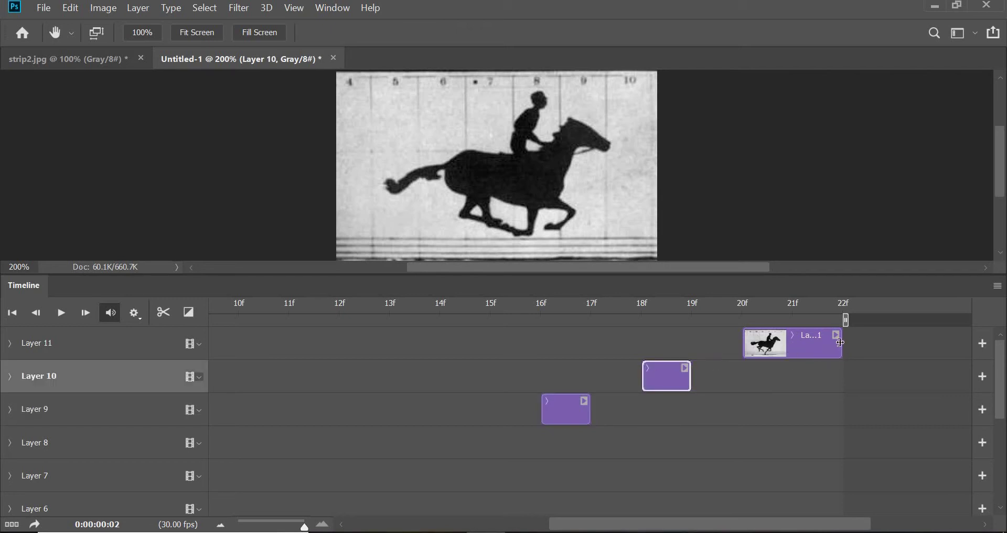
pyautogui.moveTo(840, 343); pyautogui.dragTo(793, 343)
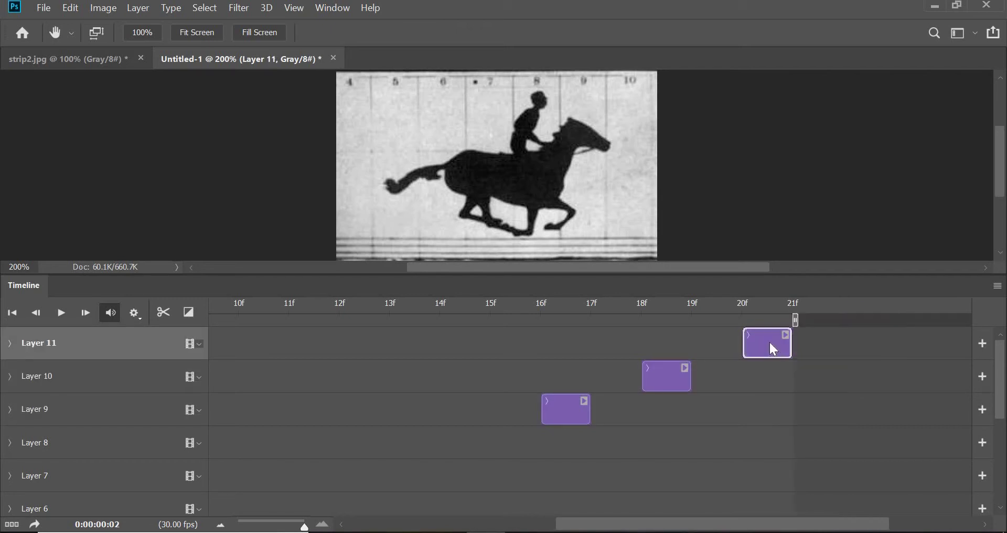
# Move the Layer 9, Layer 10 and Layer 11 clips to start at 08f, 09f and 10f, directly following Layer 8.
pyautogui.keyDown('shift'); pyautogui.click(574, 411); pyautogui.keyUp('shift')
pyautogui.moveTo(573, 411); pyautogui.dragTo(273, 414)
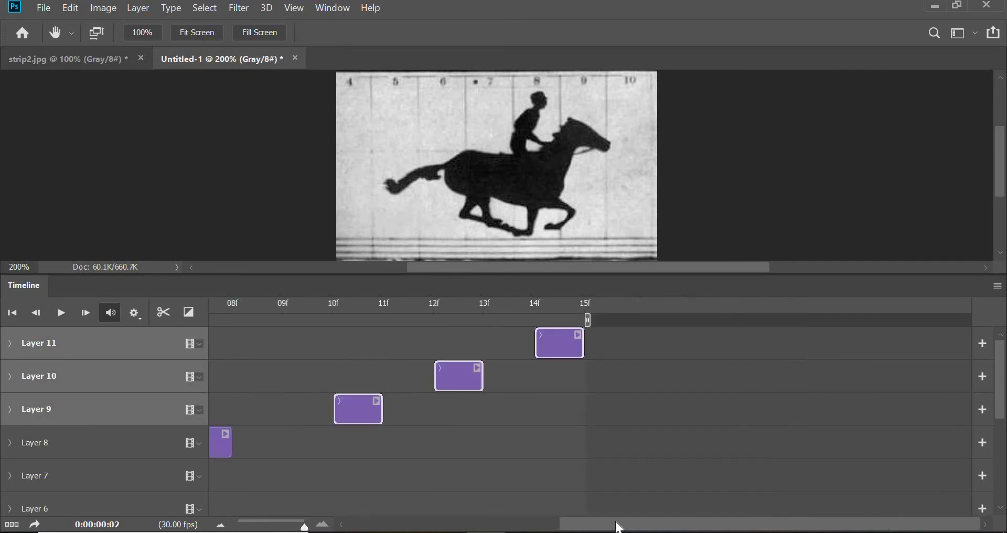
pyautogui.moveTo(617, 524); pyautogui.dragTo(500, 524)
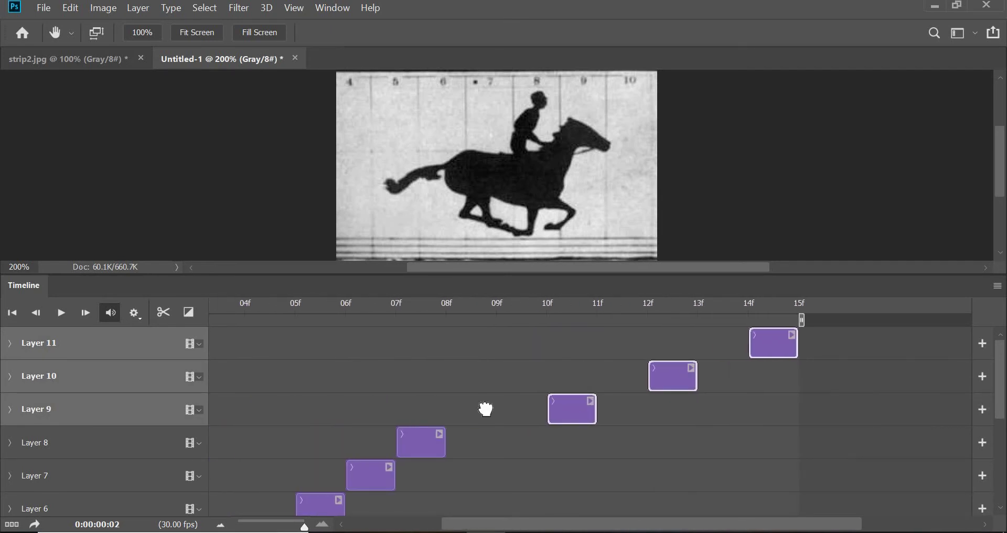
pyautogui.moveTo(485, 409); pyautogui.dragTo(481, 410)
pyautogui.click(585, 395)
pyautogui.moveTo(578, 380); pyautogui.dragTo(528, 381)
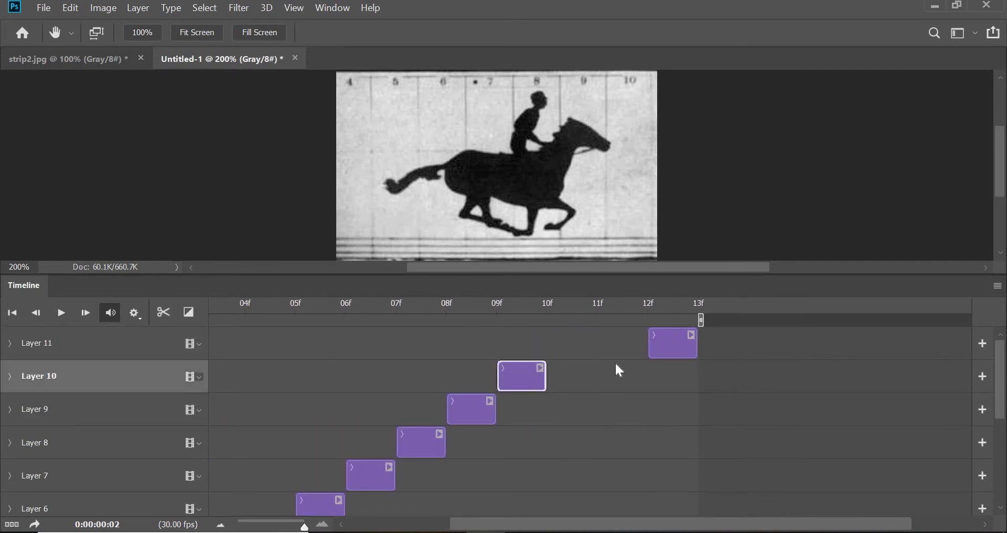
pyautogui.moveTo(665, 342); pyautogui.dragTo(564, 342)
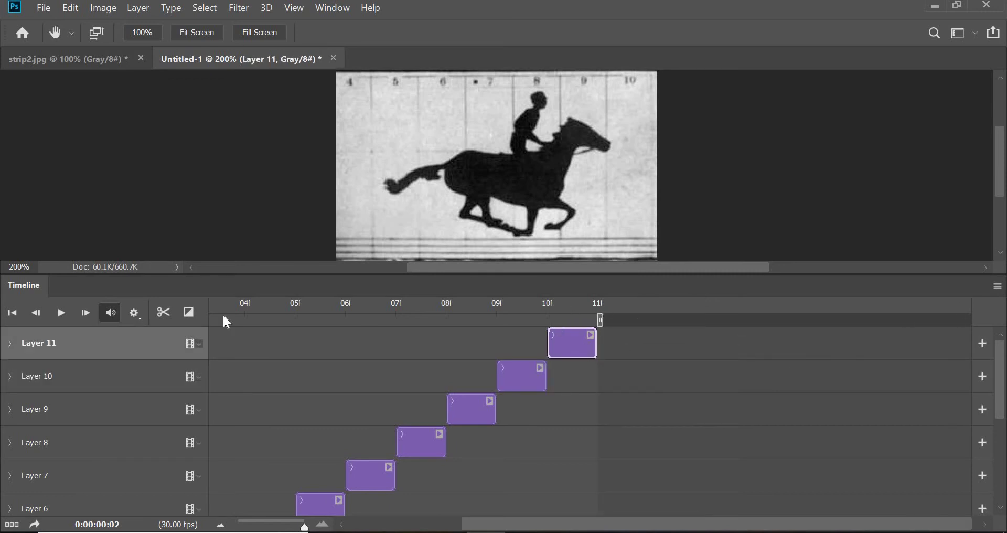
# Play the one-frame-per-layer version of the animation, stop it and look over the lower layers' clips.
pyautogui.click(63, 313)
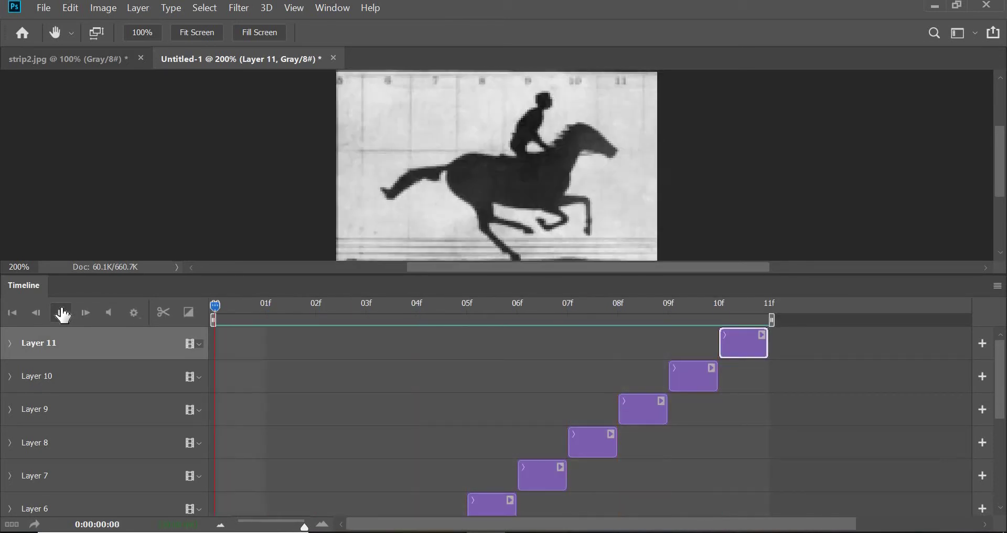
pyautogui.click(63, 314)
pyautogui.scroll(-1, 534, 414)
pyautogui.scroll(-3, 535, 417)
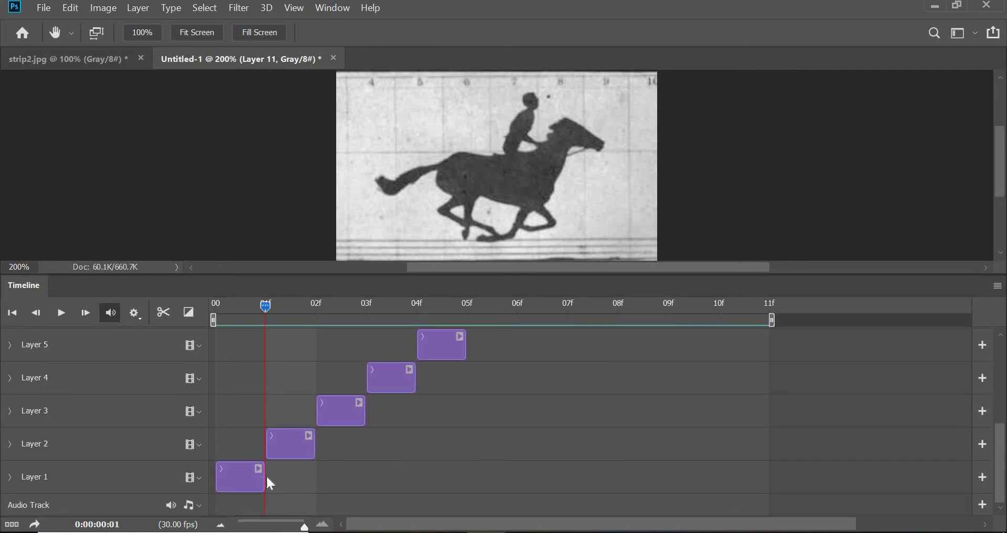
# Undo all the one-frame trims and clip moves, back to two-frame clips for every layer.
pyautogui.hotkey('ctrl', 'z')
pyautogui.hotkey('ctrl', 'z')
pyautogui.hotkey('ctrl', 'z')
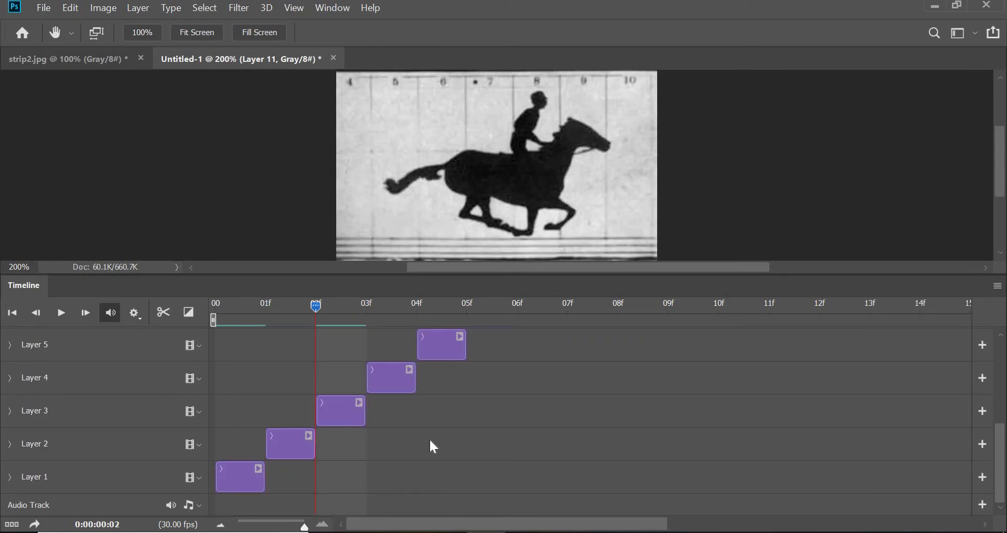
pyautogui.hotkey('ctrl', 'z')
pyautogui.hotkey('ctrl', 'z')
pyautogui.hotkey('ctrl', 'z')
pyautogui.hotkey('ctrl', 'z')
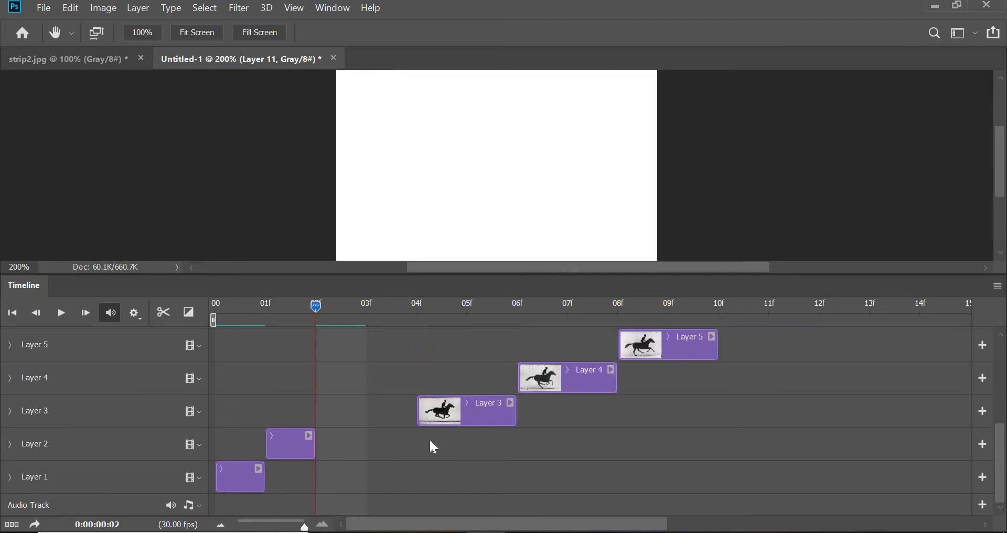
pyautogui.hotkey('ctrl', 'z')
pyautogui.hotkey('ctrl', 'z')
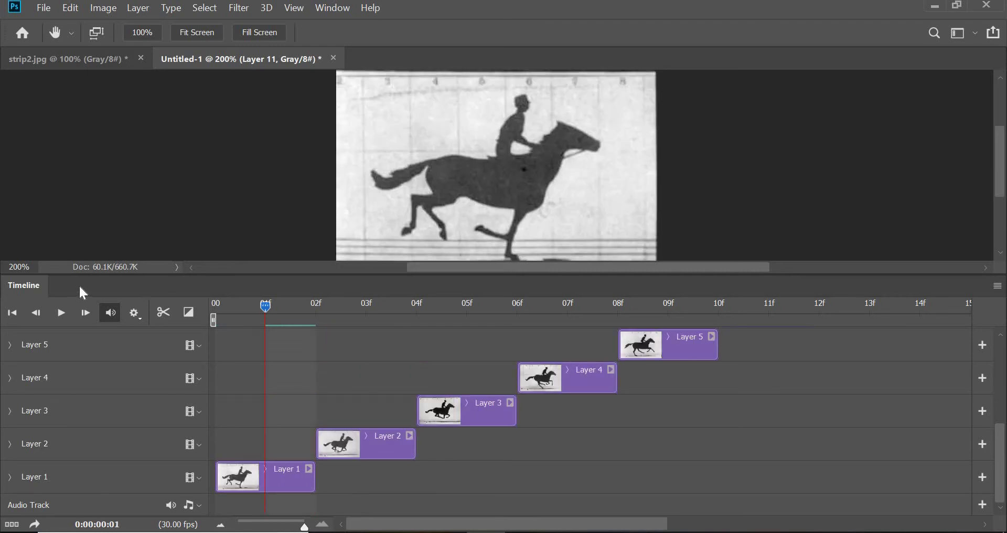
# Play the two-frame-per-layer animation and stop it.
pyautogui.click(63, 313)
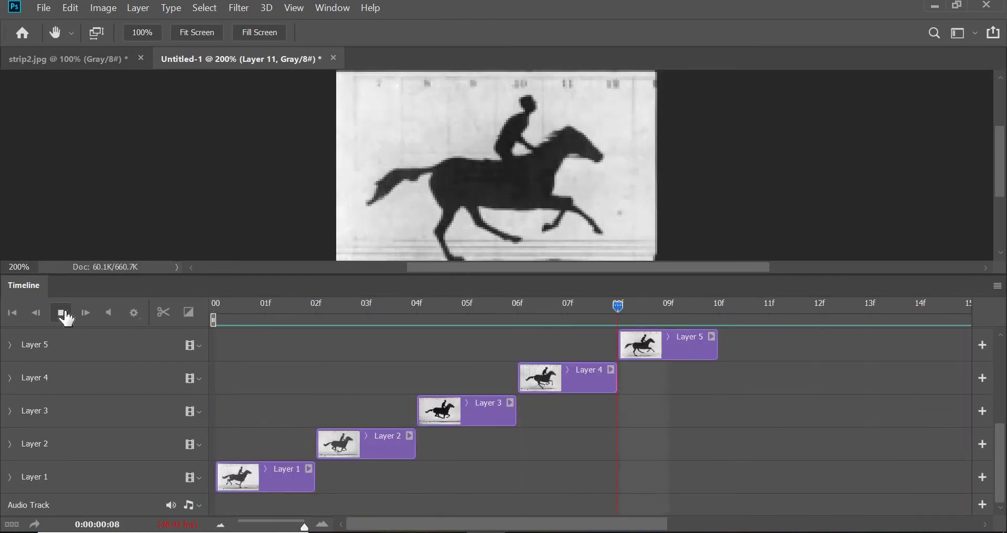
pyautogui.click(65, 317)
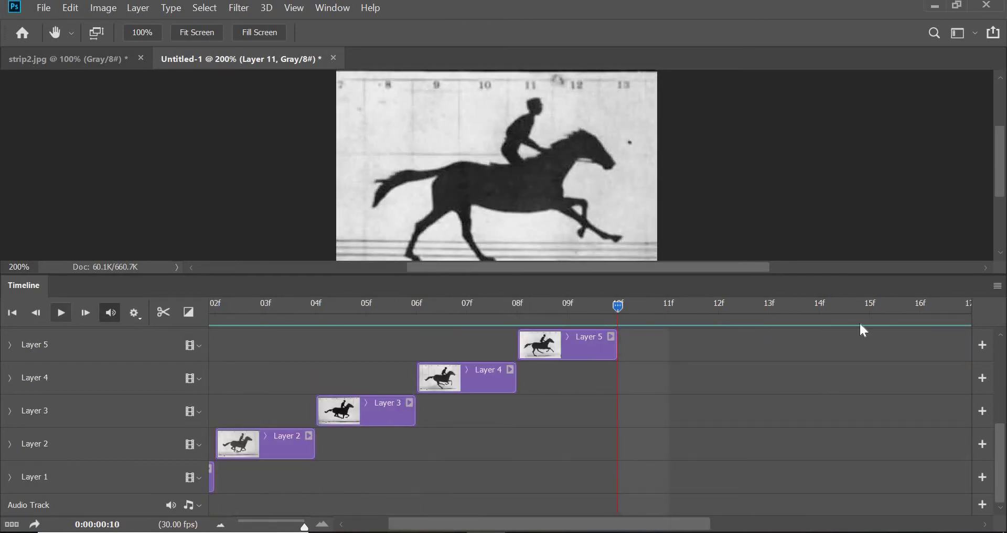
# Open the Render Video settings and select the "animation 1" folder on the desktop drive path as the output location.
pyautogui.click(997, 286)
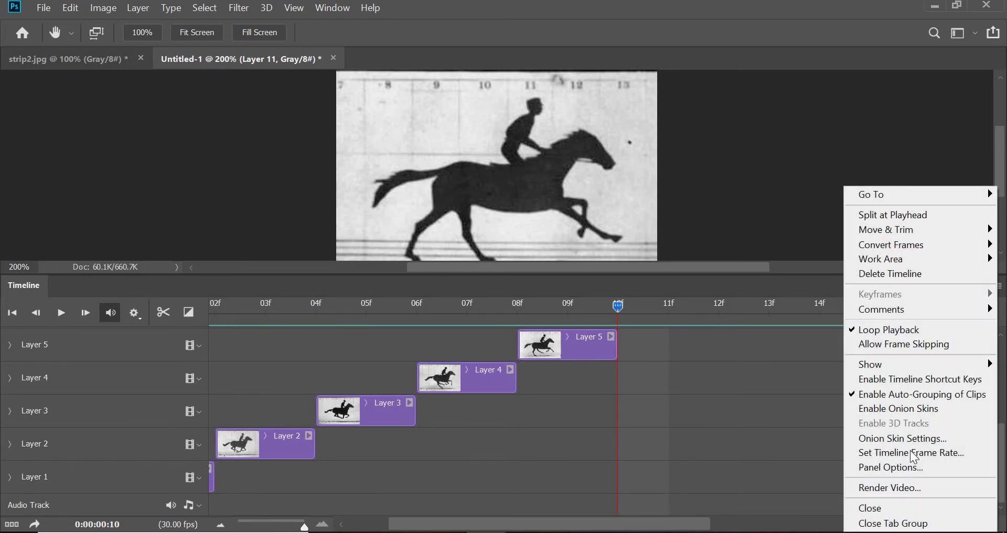
pyautogui.click(902, 489)
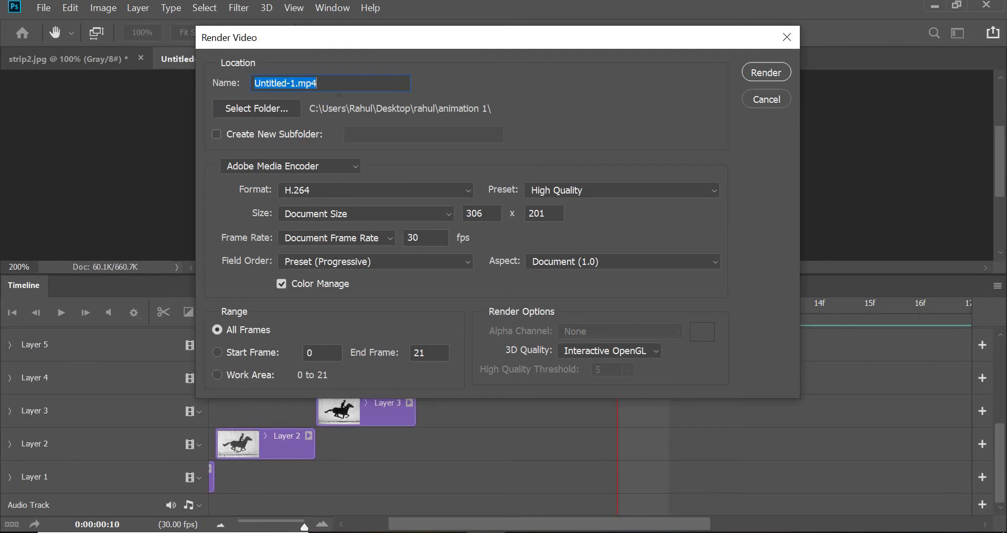
pyautogui.click(271, 110)
pyautogui.click(215, 166)
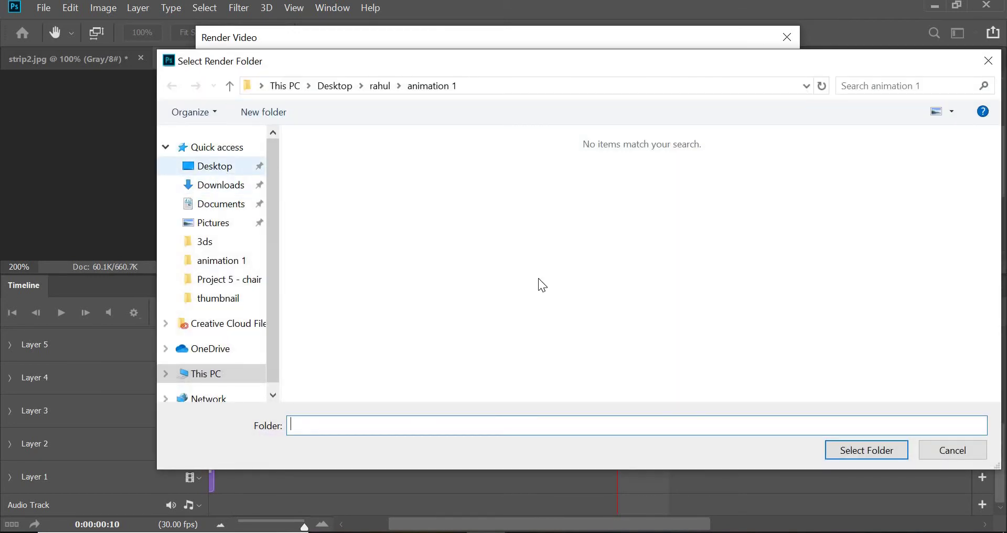
pyautogui.doubleClick(328, 167)
pyautogui.doubleClick(360, 195)
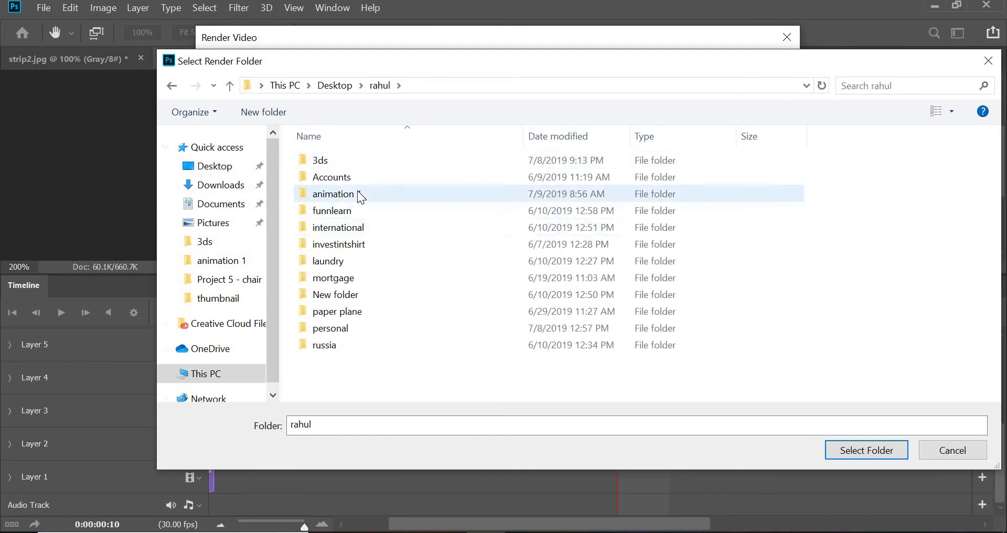
pyautogui.click(883, 455)
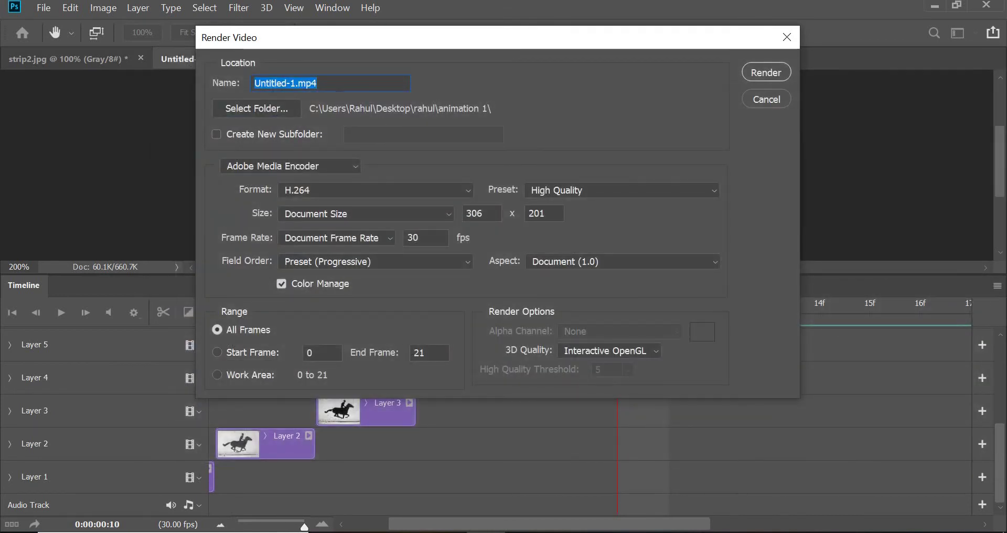
# Name the output video "horse" and render it, replacing the existing horse.mp4.
pyautogui.write('hors')
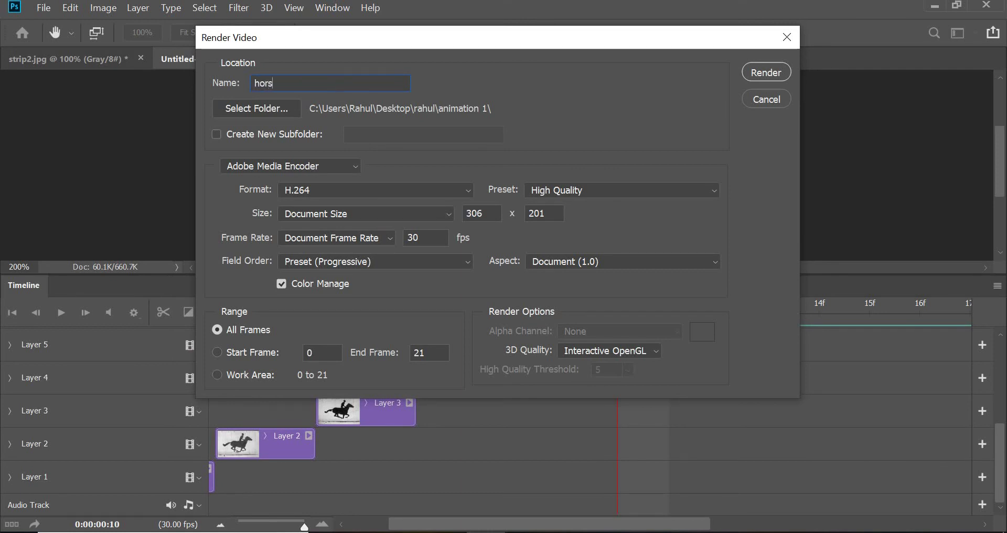
pyautogui.write('e')
pyautogui.press('Return')
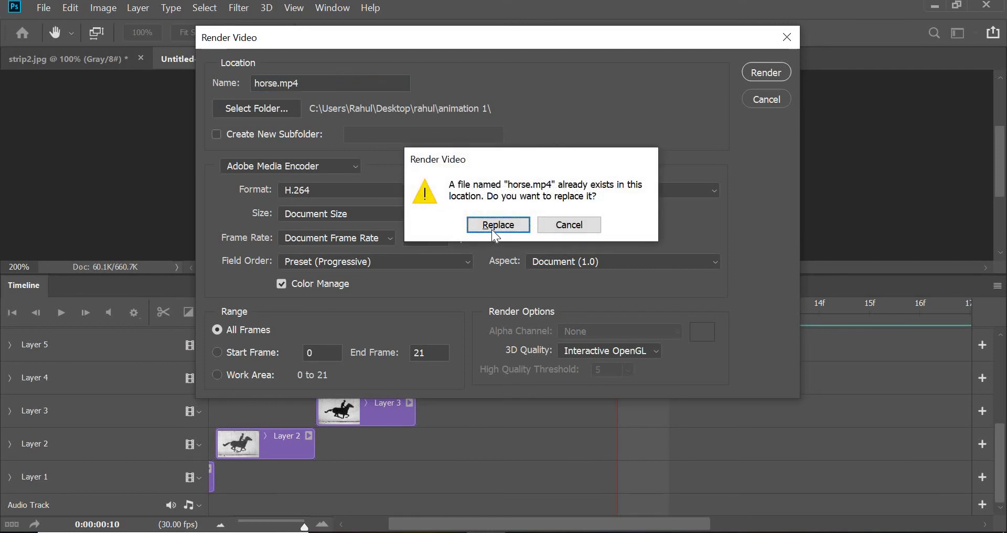
pyautogui.click(492, 228)
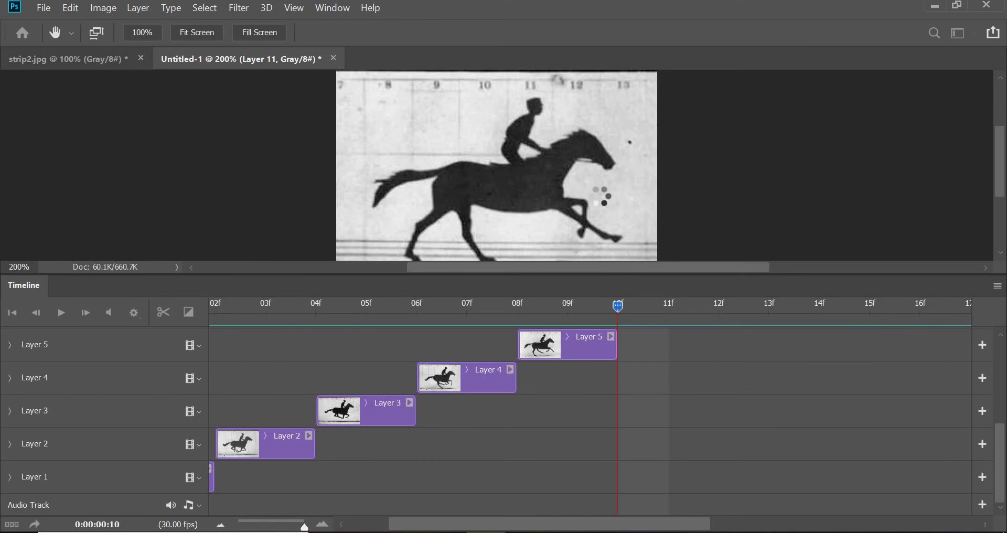
# Minimize Photoshop and open the rendered horse video from the "animation 1" folder in File Explorer.
pyautogui.click(935, 6)
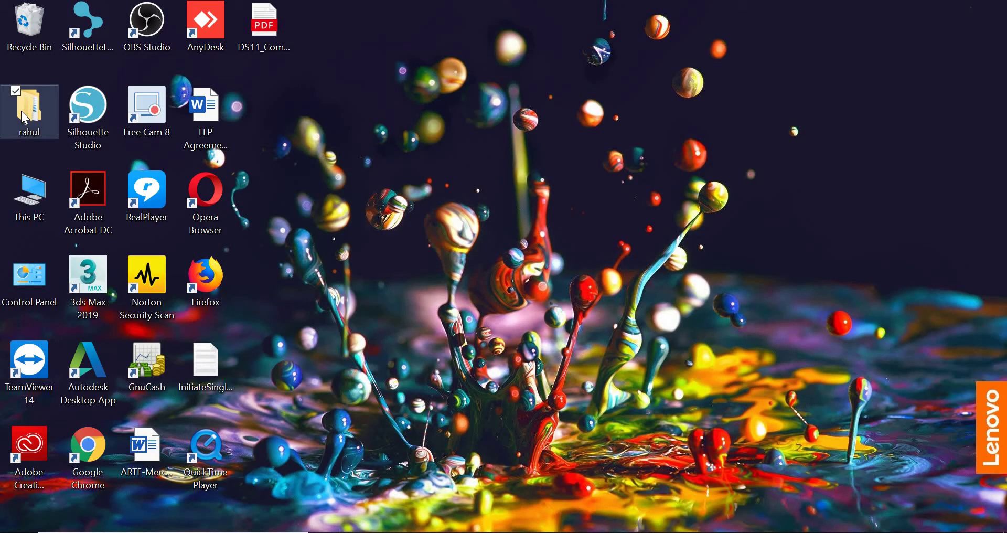
pyautogui.doubleClick(24, 118)
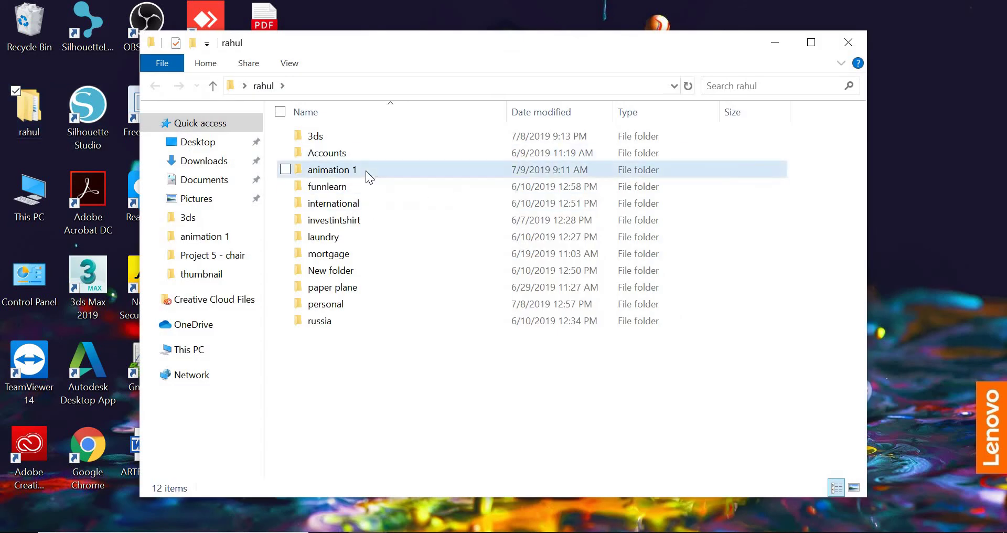
pyautogui.doubleClick(366, 171)
pyautogui.doubleClick(332, 145)
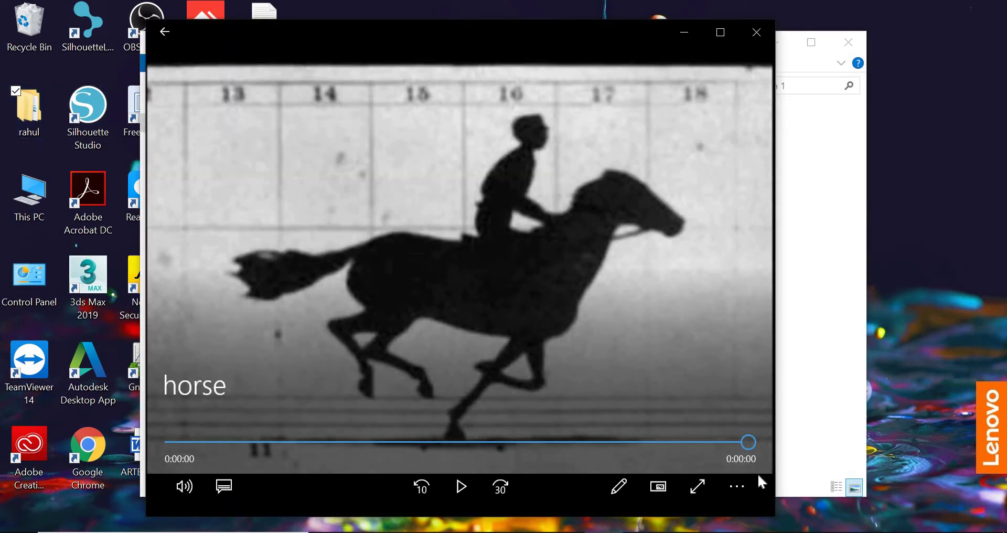
# Turn on Repeat in the video player, play the horse video as a loop and close the player.
pyautogui.click(739, 482)
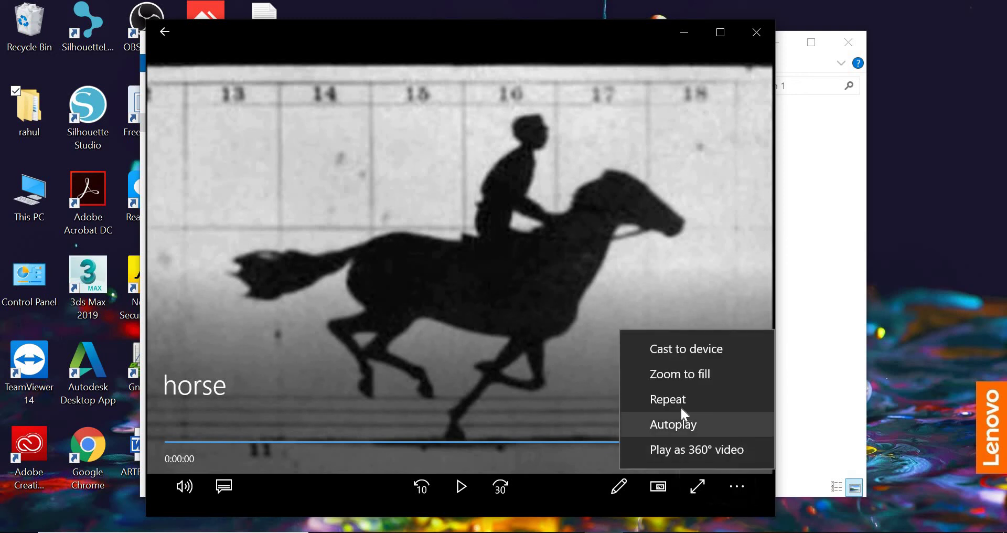
pyautogui.click(681, 404)
pyautogui.click(465, 482)
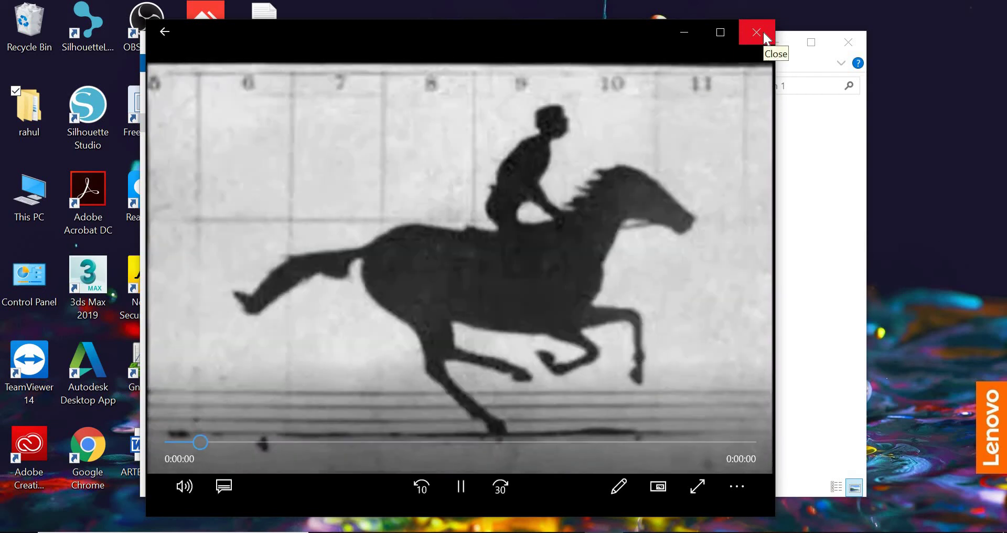
pyautogui.click(763, 33)
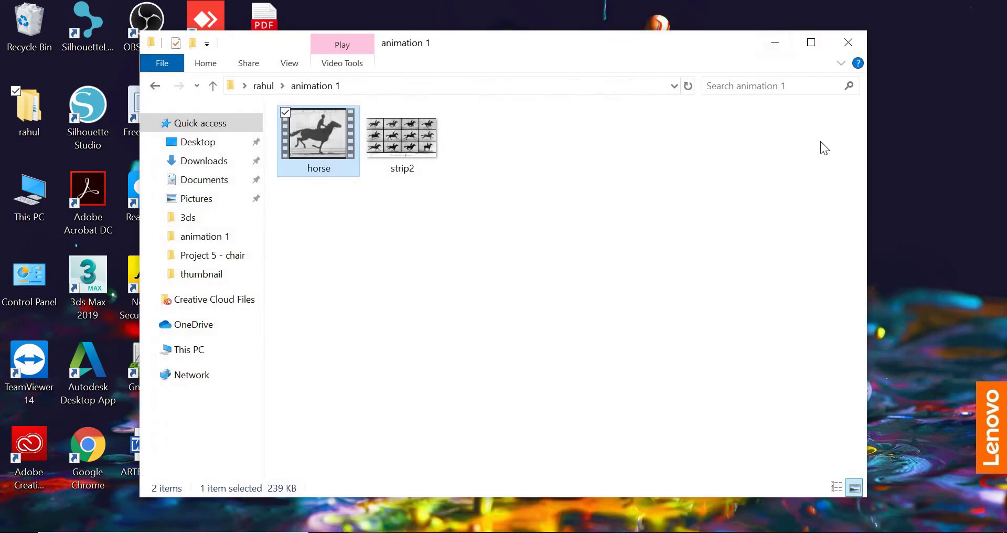